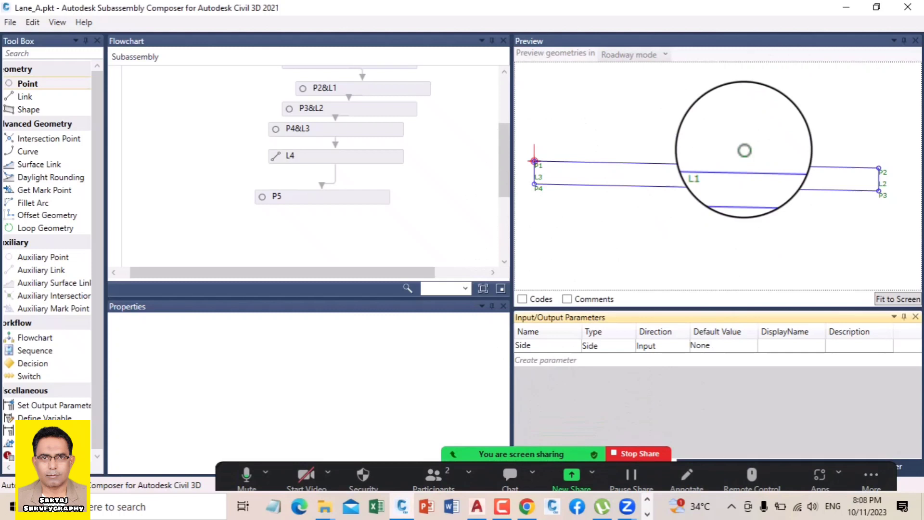
# Step: Copy the subassembly name Lane_A into the description field of the packet settings
pyautogui.click(626, 368)
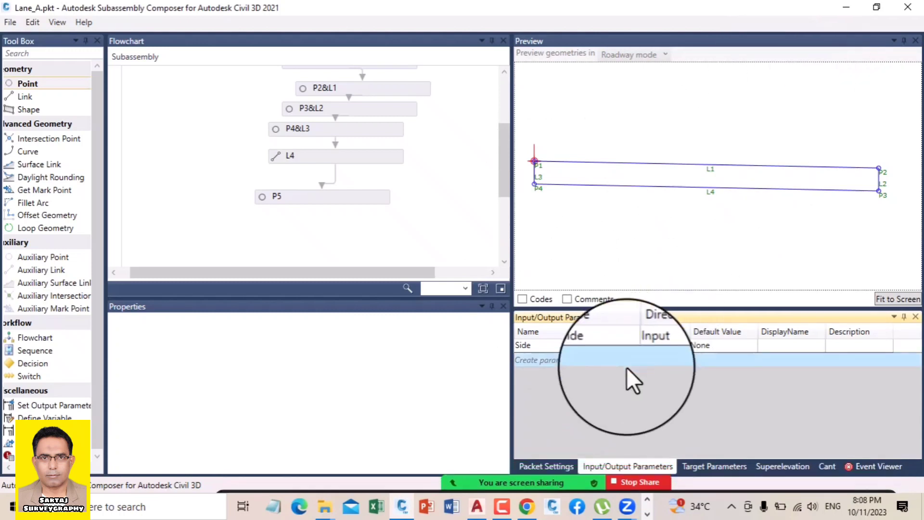
pyautogui.click(544, 464)
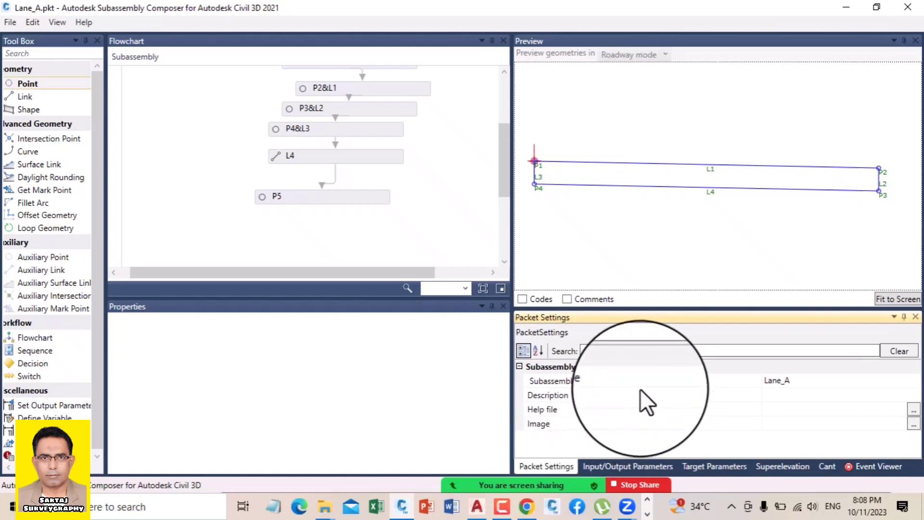
pyautogui.click(780, 398)
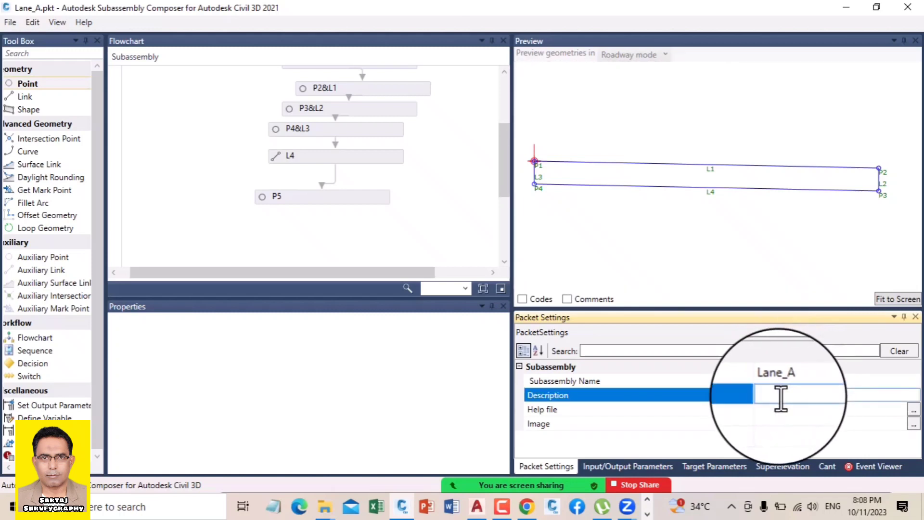
pyautogui.click(770, 380)
pyautogui.doubleClick(779, 379)
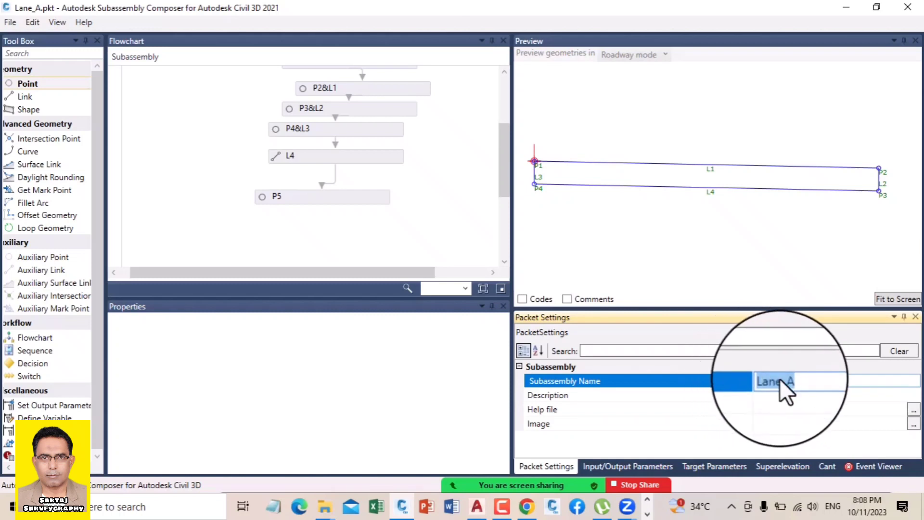
pyautogui.rightClick(779, 379)
pyautogui.click(814, 409)
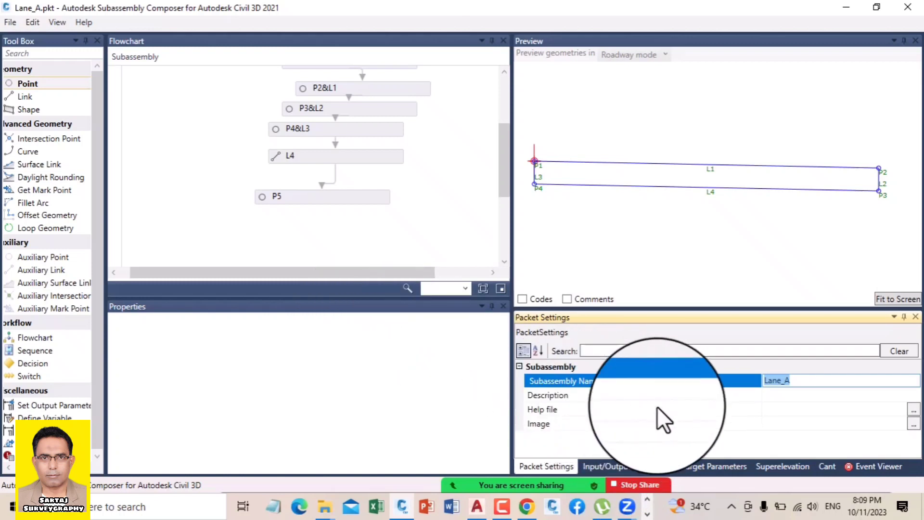
pyautogui.click(739, 409)
pyautogui.click(779, 396)
pyautogui.rightClick(778, 397)
pyautogui.click(822, 436)
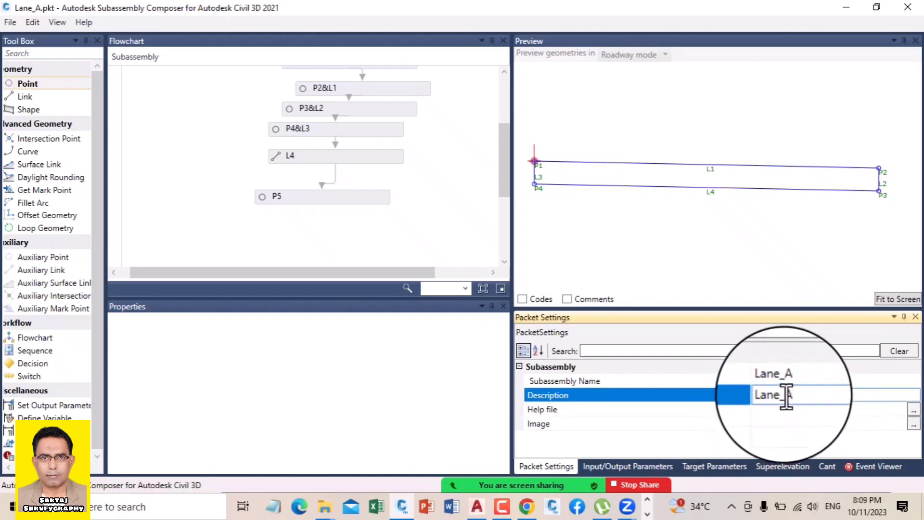
# Step: Edit the packet's description to read "Lane A" and save the packet file
pyautogui.moveTo(785, 394); pyautogui.dragTo(820, 409)
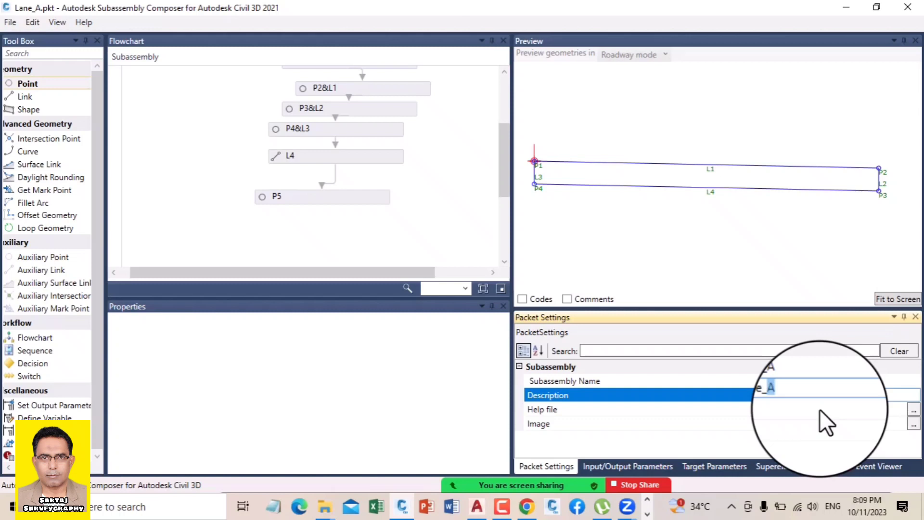
pyautogui.press('BackSpace')
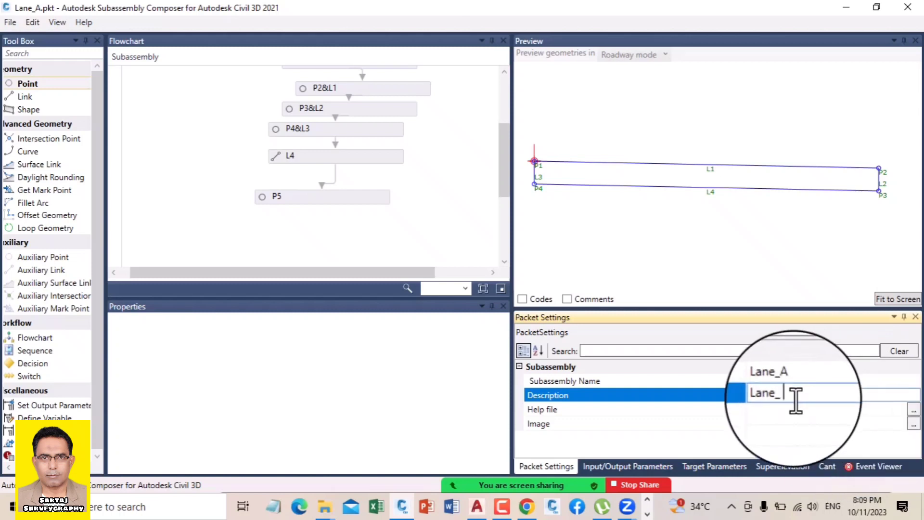
pyautogui.write('A')
pyautogui.press('Left')
pyautogui.press('BackSpace')
pyautogui.click(421, 225)
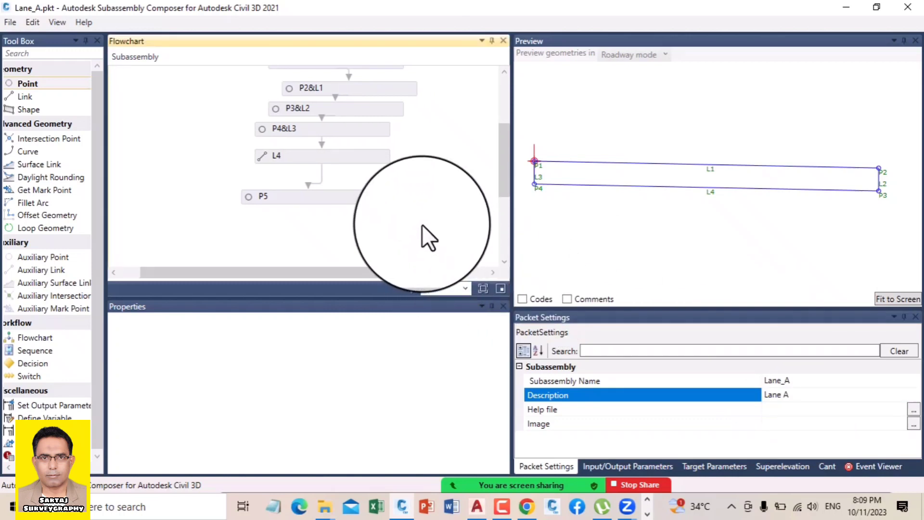
pyautogui.click(10, 21)
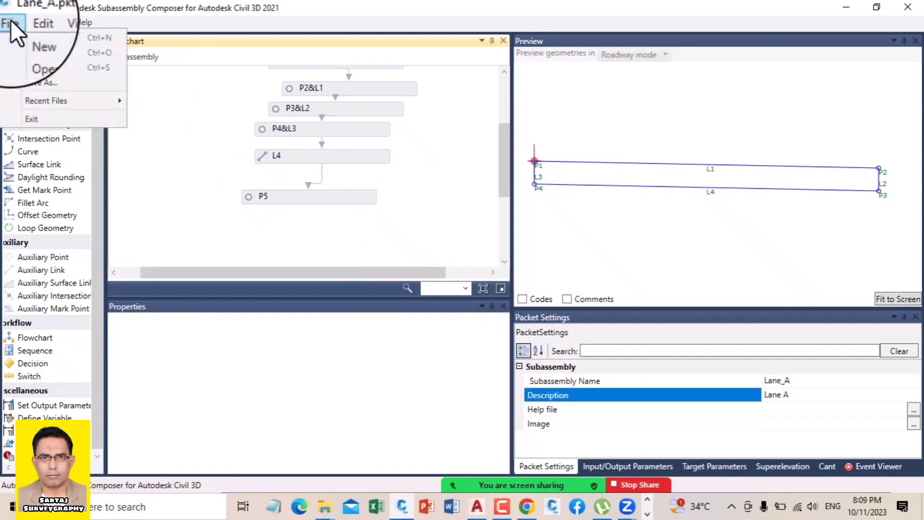
pyautogui.click(29, 69)
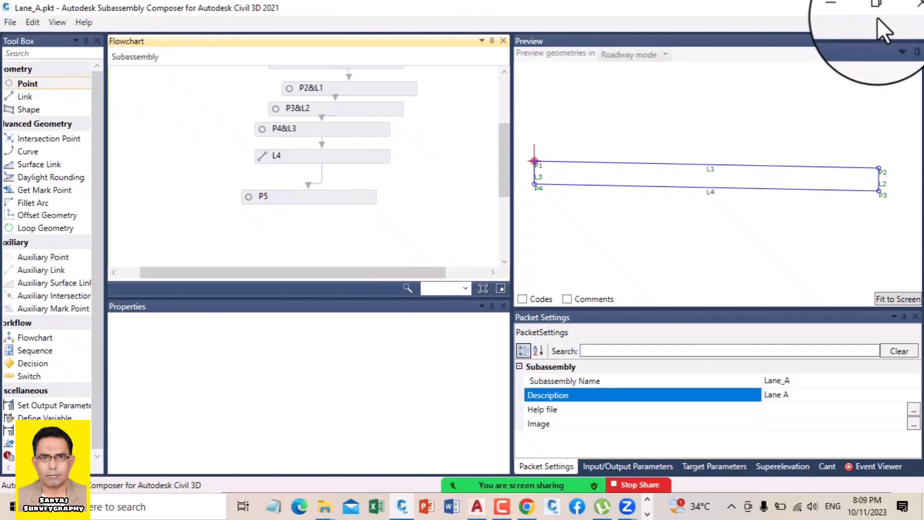
# Step: Switch to the Test -1.dwg drawing in Civil 3D and bring the whole road assembly into view
pyautogui.click(844, 9)
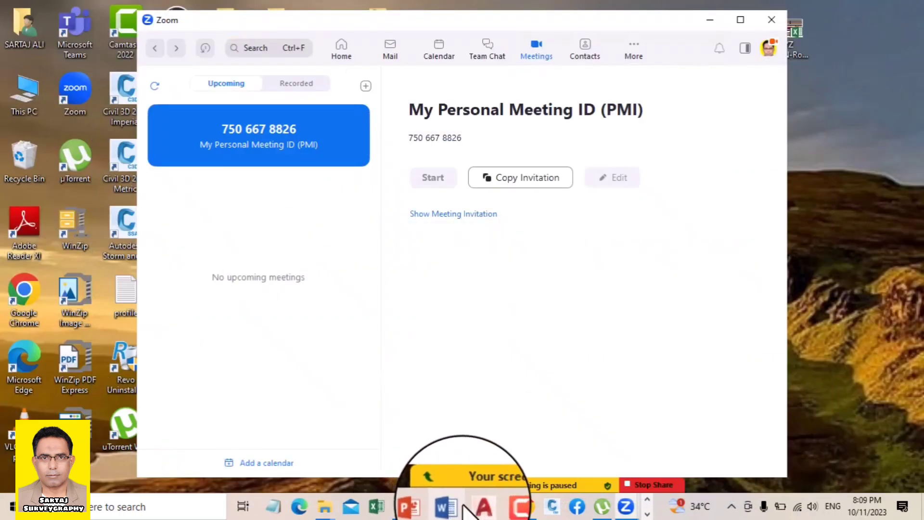
pyautogui.click(552, 506)
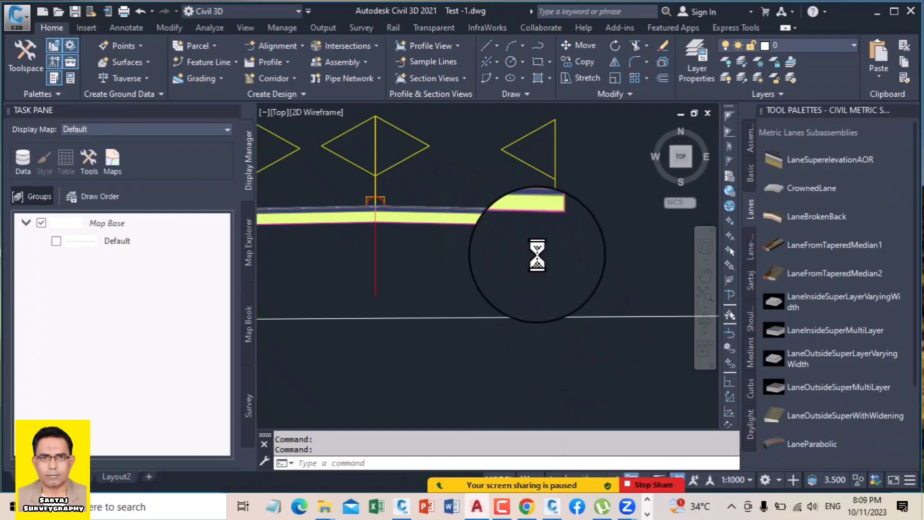
pyautogui.scroll(-6, 538, 255)
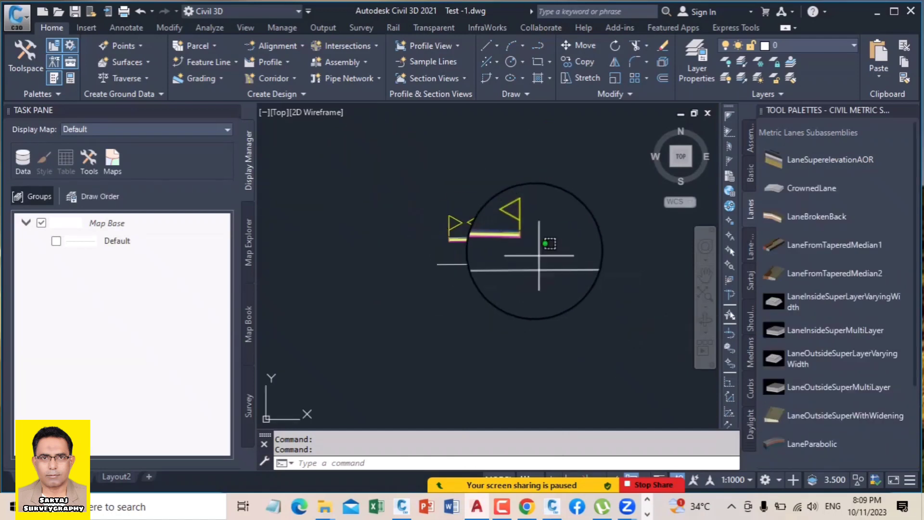
pyautogui.click(537, 256)
pyautogui.scroll(4, 533, 252)
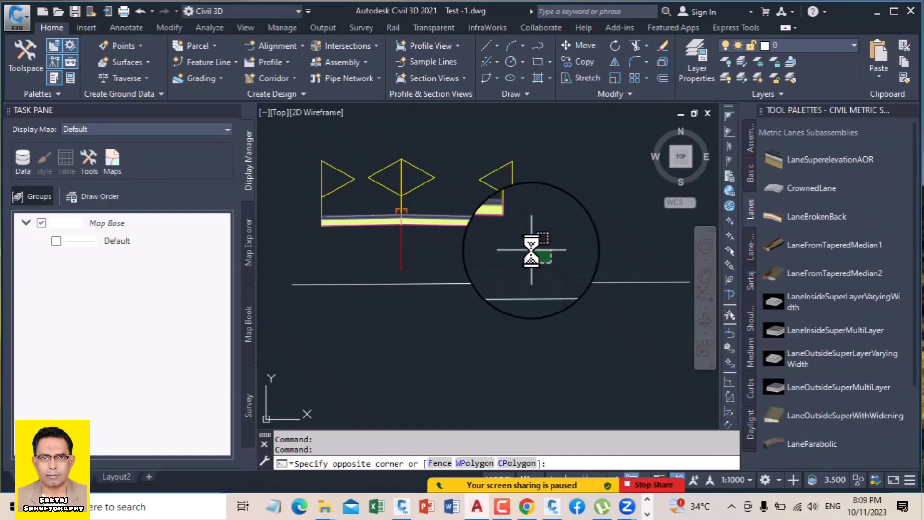
pyautogui.click(545, 249)
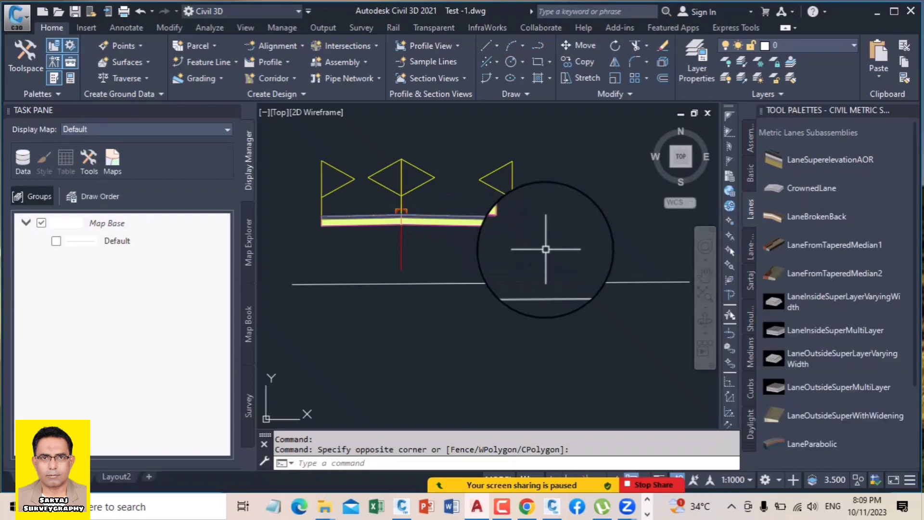
pyautogui.click(749, 446)
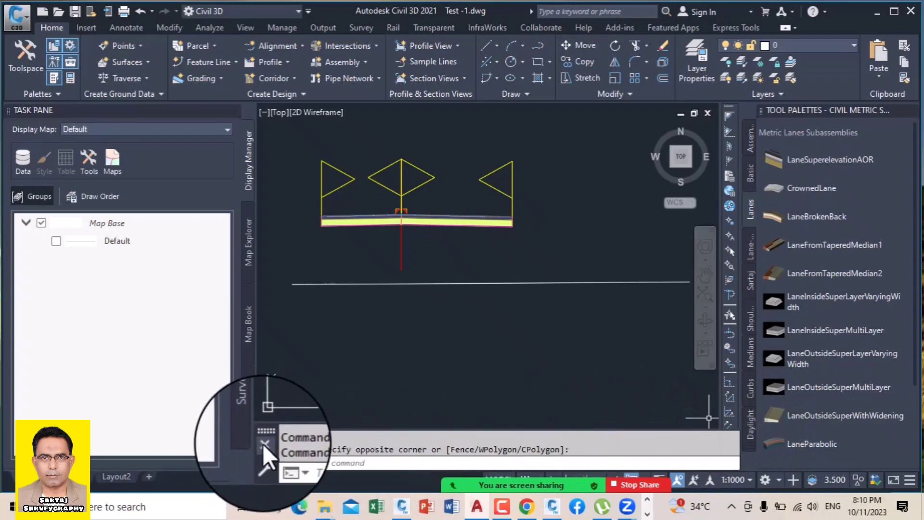
pyautogui.moveTo(264, 433); pyautogui.dragTo(253, 467)
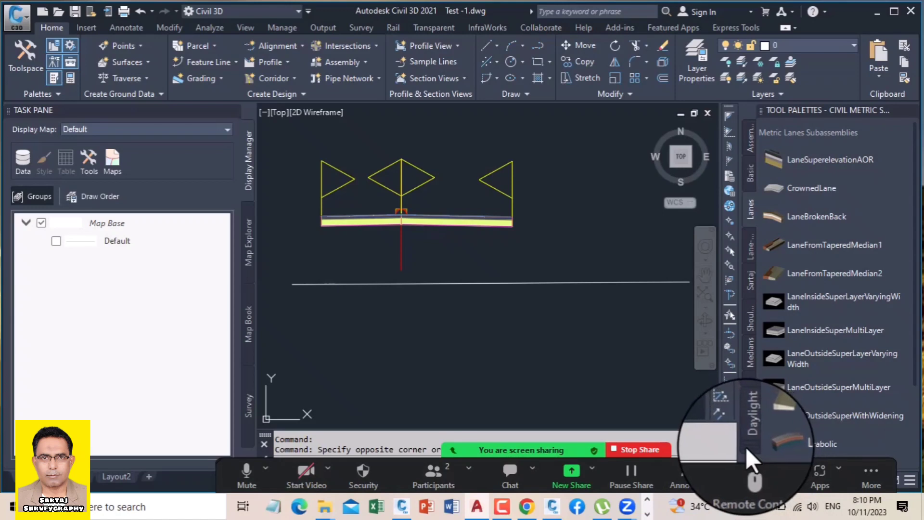
pyautogui.click(748, 452)
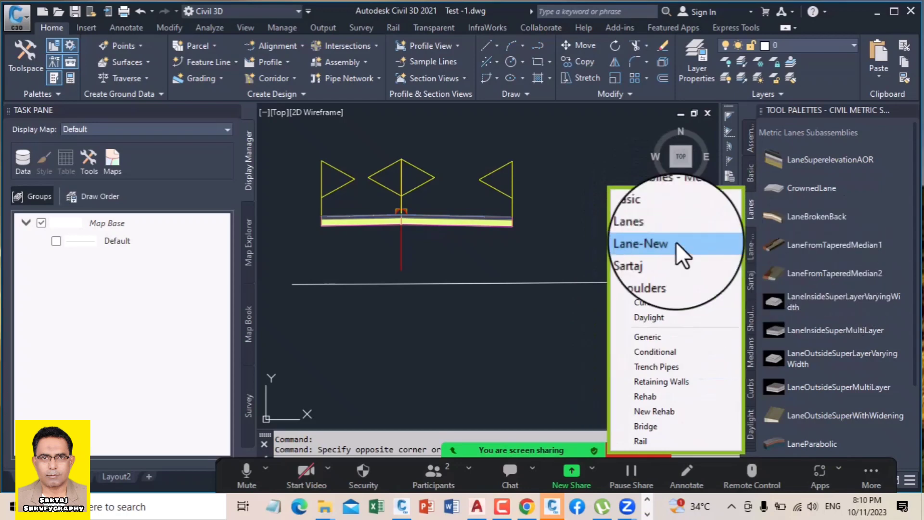
pyautogui.click(646, 228)
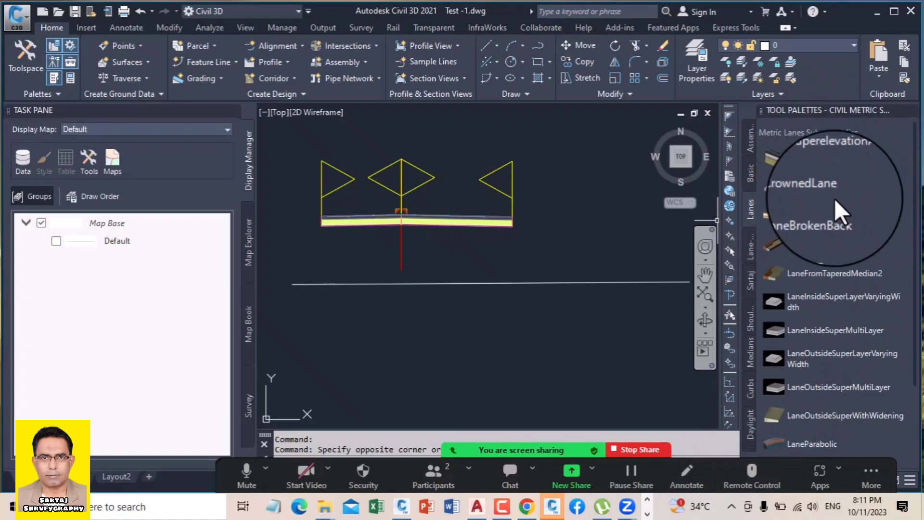
pyautogui.click(750, 449)
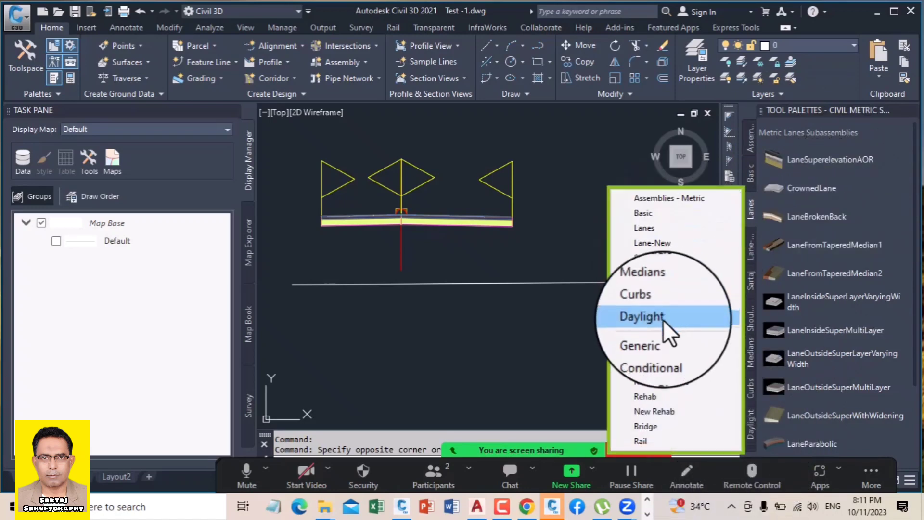
pyautogui.click(750, 255)
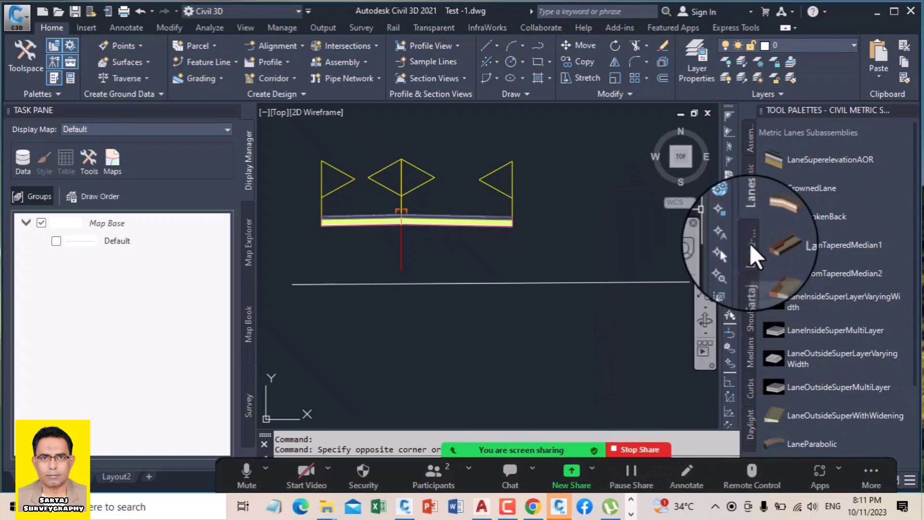
# Step: Create a new tool palette named "Test Folder" in the Civil Metric Subassemblies palette set
pyautogui.rightClick(751, 244)
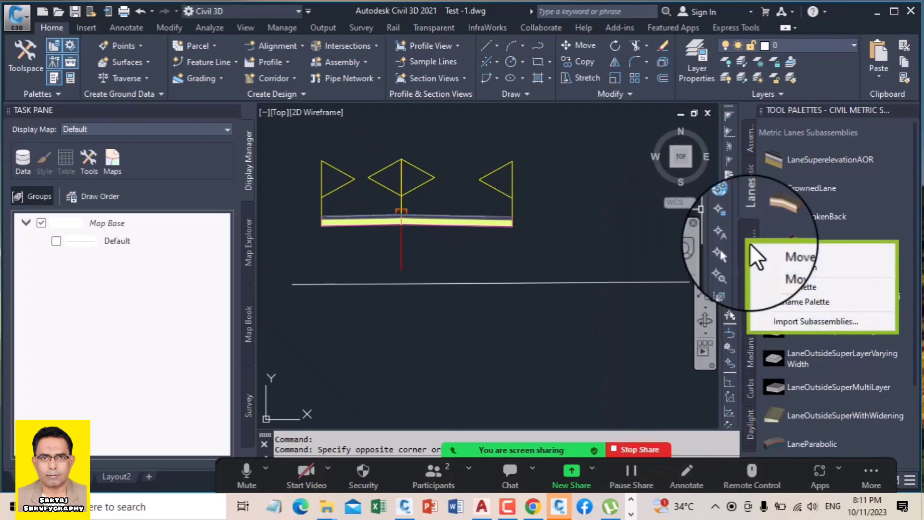
pyautogui.click(795, 285)
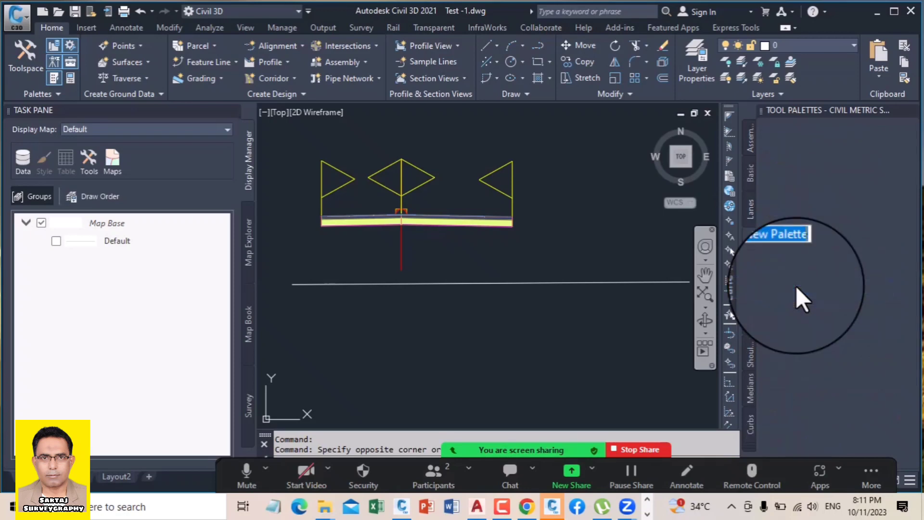
pyautogui.write('Test')
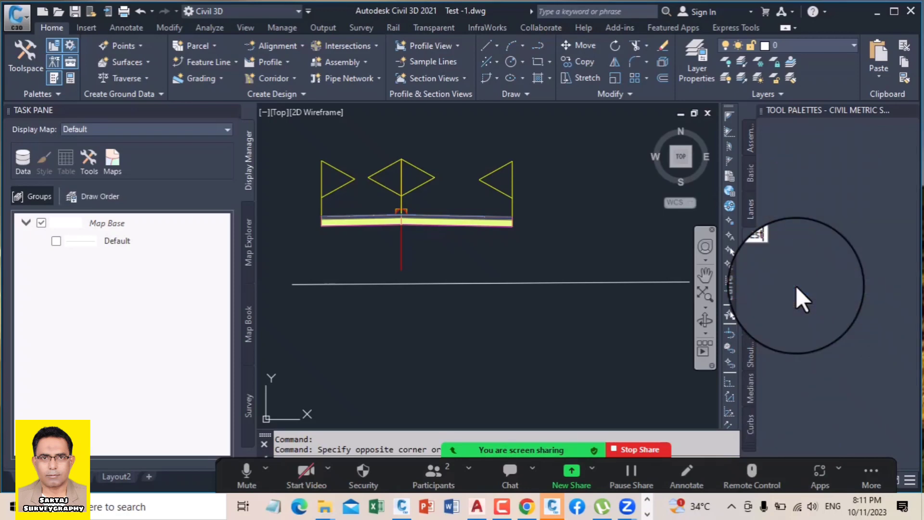
pyautogui.write(' Field')
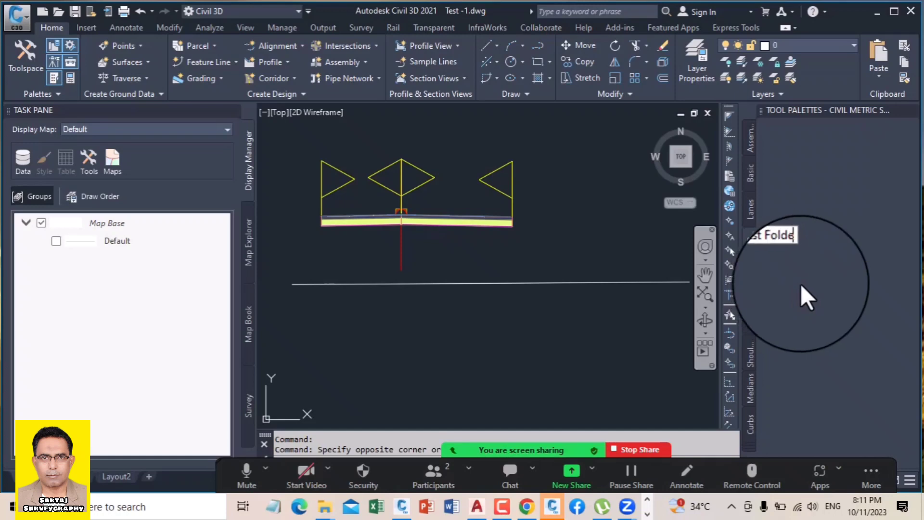
pyautogui.write('r')
pyautogui.press('Return')
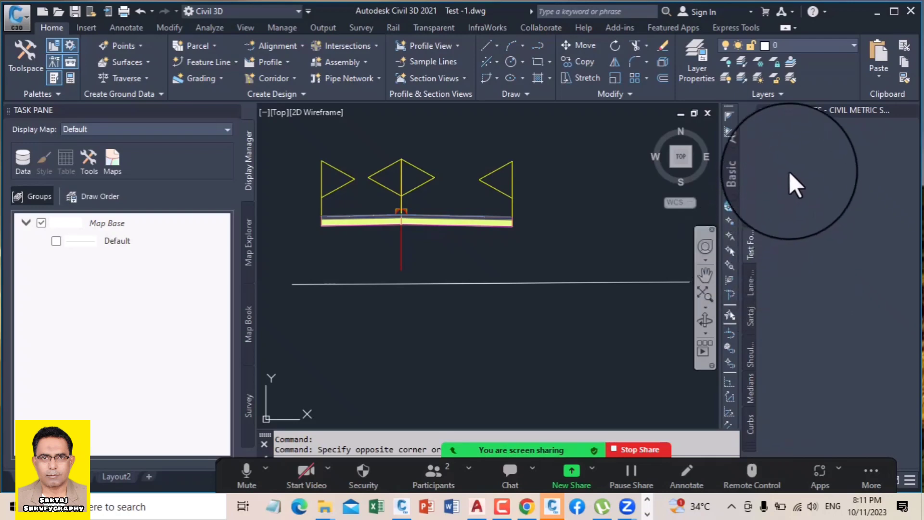
# Step: Import the subassembly file Lane_A.pkt from the SUB Assembly folder into the Test Folder tool palette
pyautogui.rightClick(751, 239)
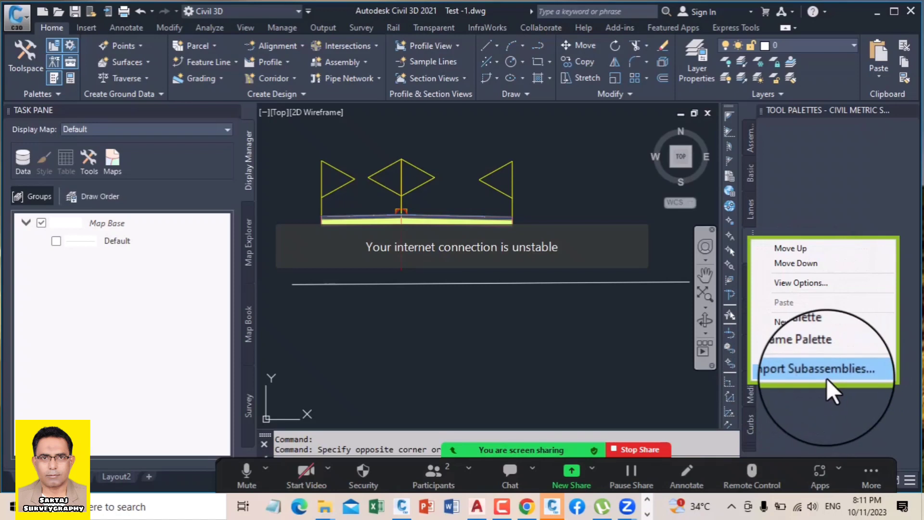
pyautogui.click(798, 372)
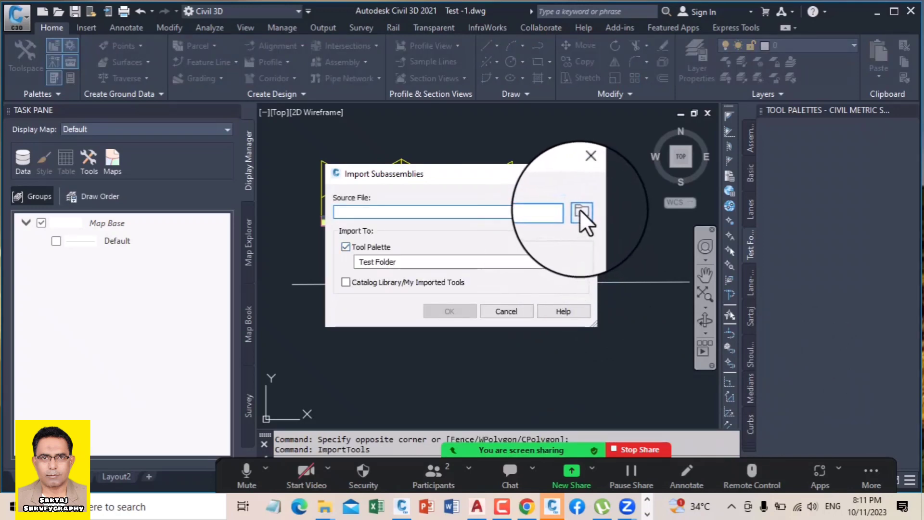
pyautogui.click(582, 212)
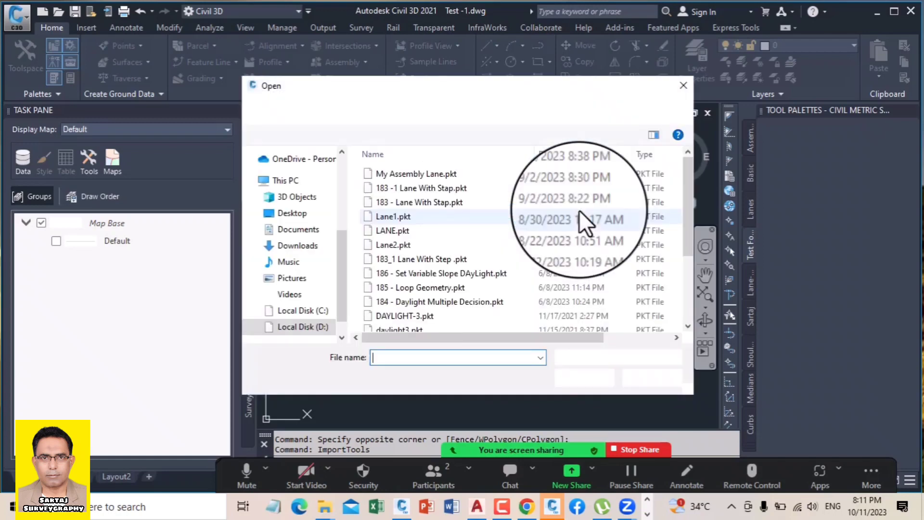
pyautogui.moveTo(340, 252); pyautogui.dragTo(355, 176)
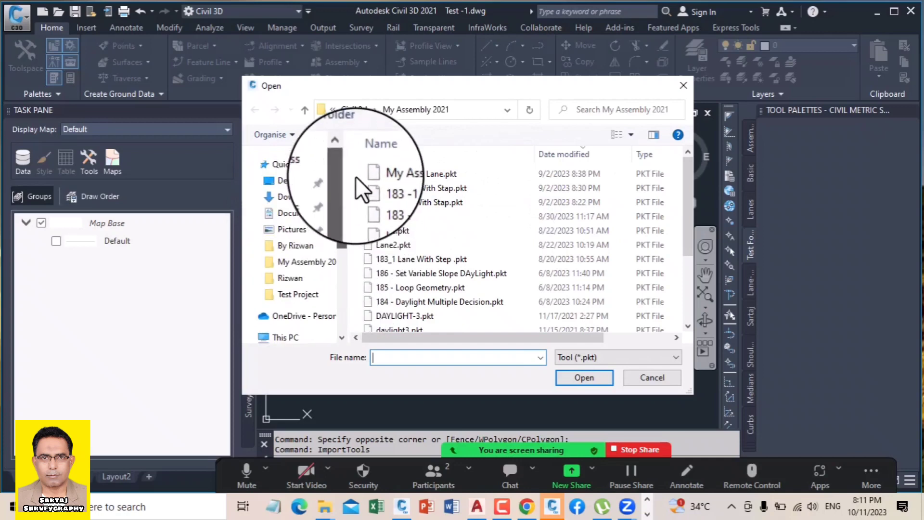
pyautogui.click(292, 181)
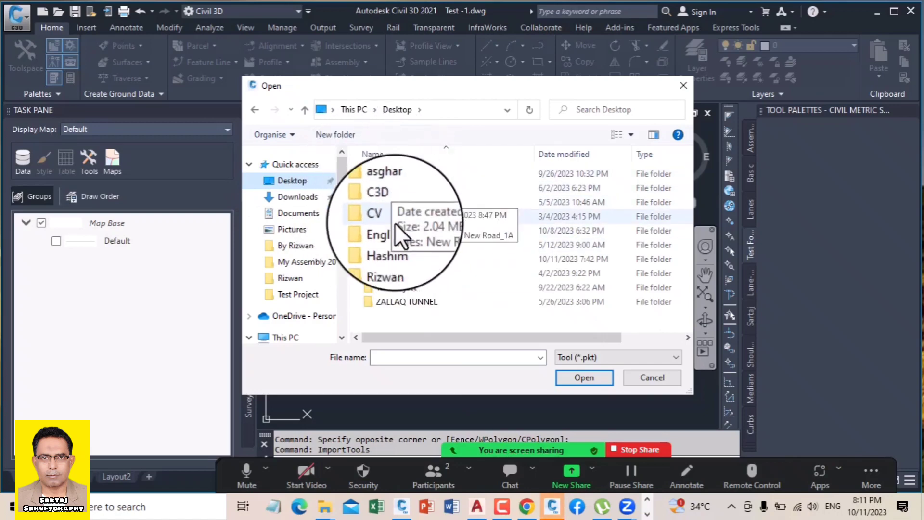
pyautogui.doubleClick(388, 262)
pyautogui.doubleClick(408, 189)
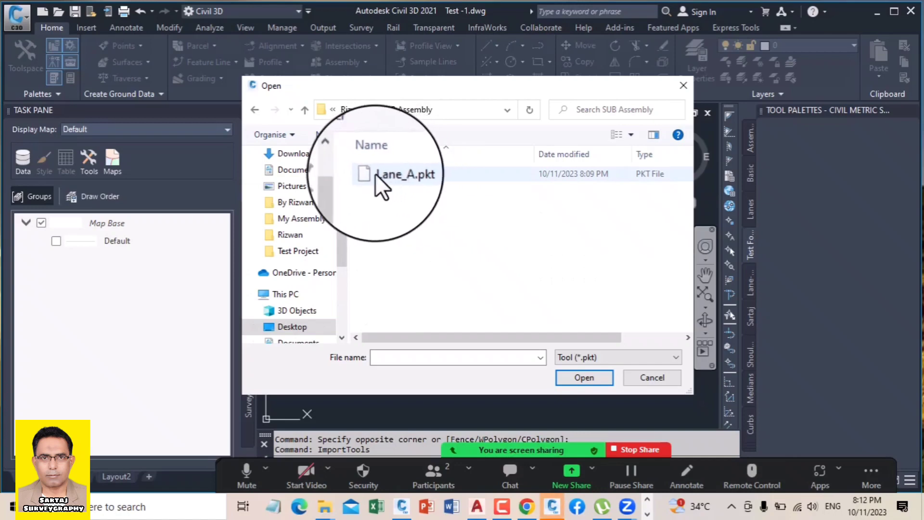
pyautogui.doubleClick(395, 176)
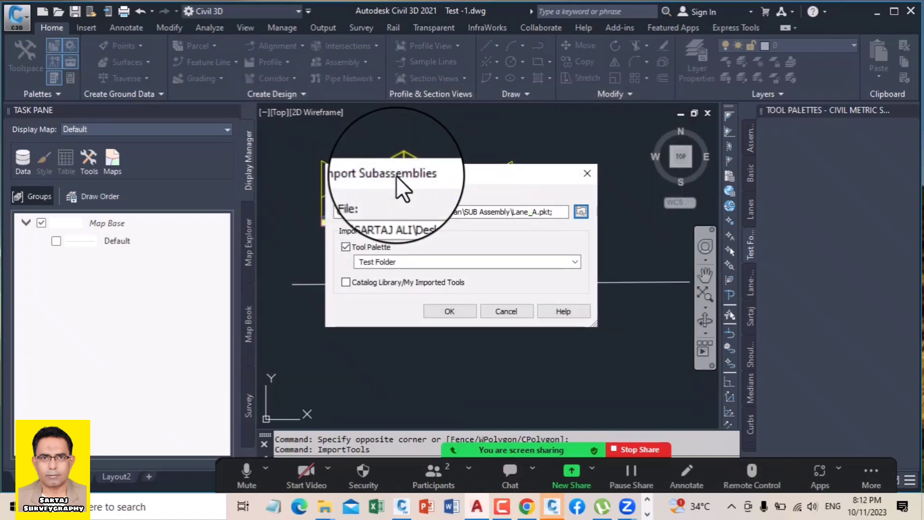
pyautogui.click(446, 311)
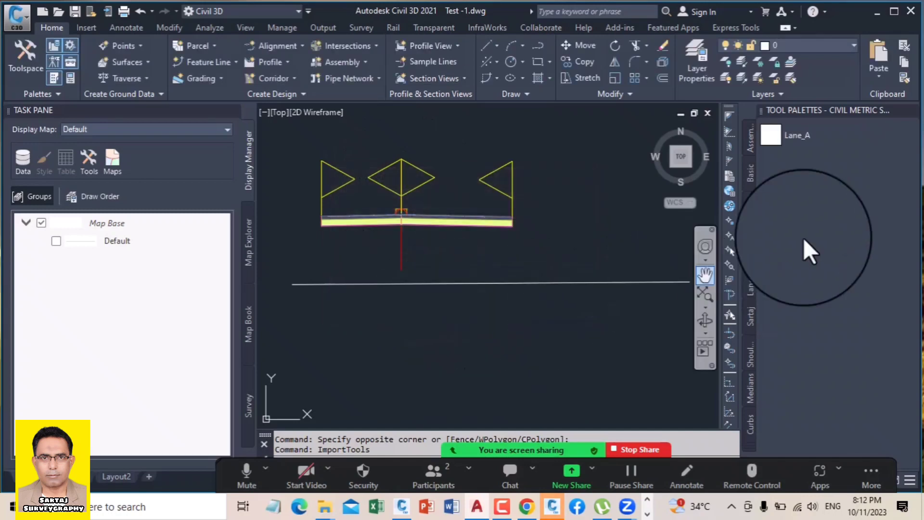
# Step: Create an assembly named "Assembly - 2" of type Other and place its baseline in empty space beside the existing road assembly
pyautogui.click(786, 140)
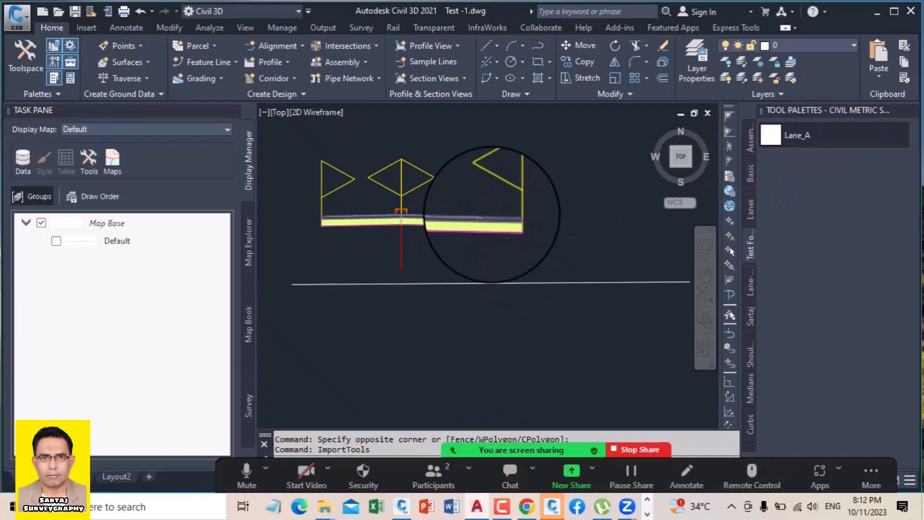
pyautogui.scroll(-6, 499, 220)
pyautogui.moveTo(501, 212); pyautogui.dragTo(431, 222, button='middle')
pyautogui.scroll(6, 430, 224)
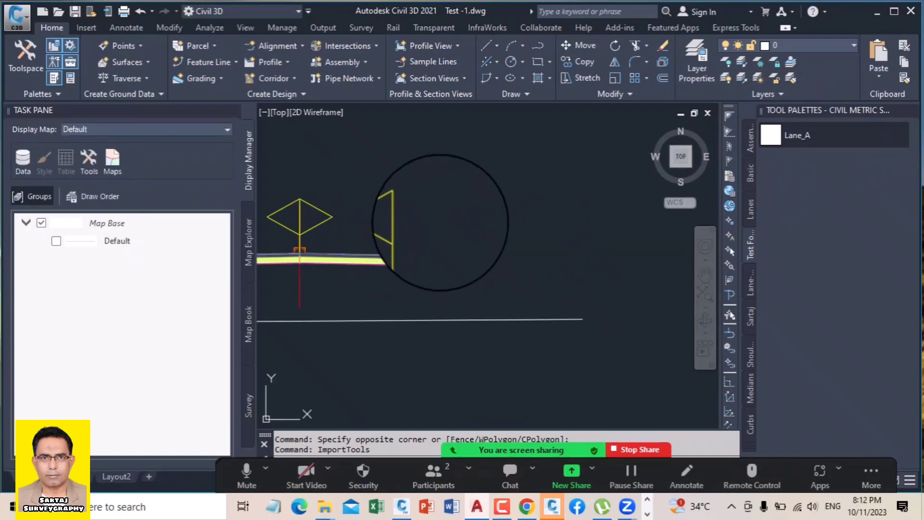
pyautogui.click(339, 63)
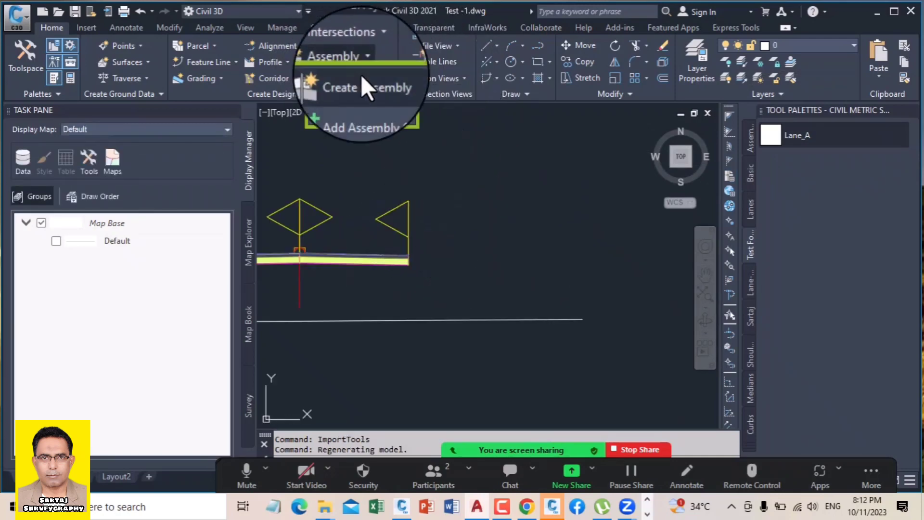
pyautogui.click(364, 77)
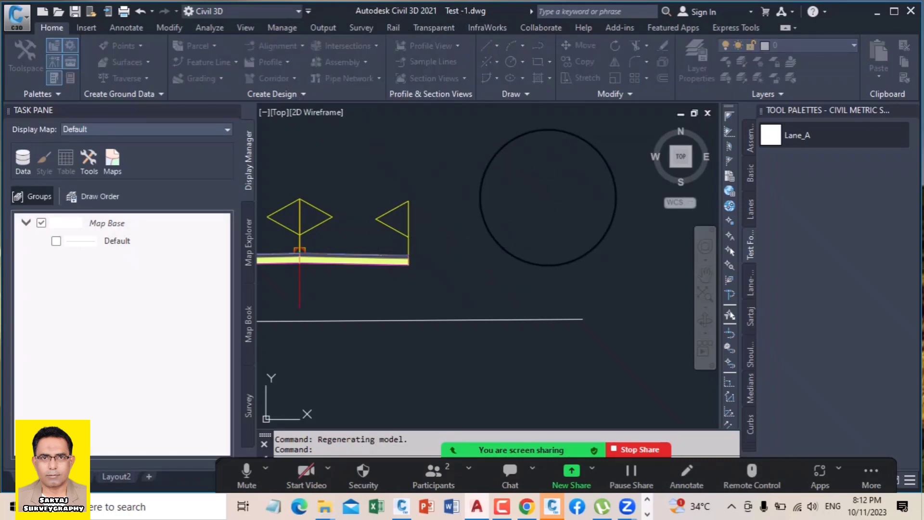
pyautogui.moveTo(420, 161); pyautogui.dragTo(431, 160)
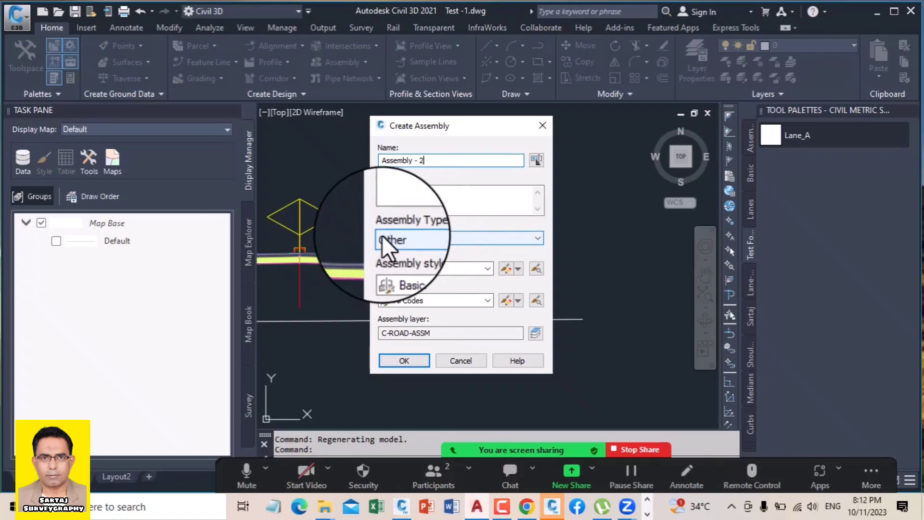
pyautogui.click(415, 241)
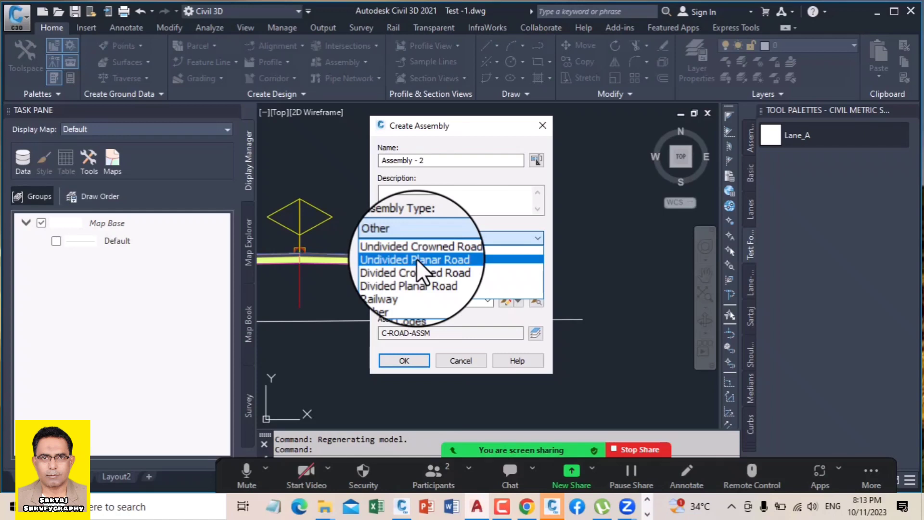
pyautogui.click(417, 258)
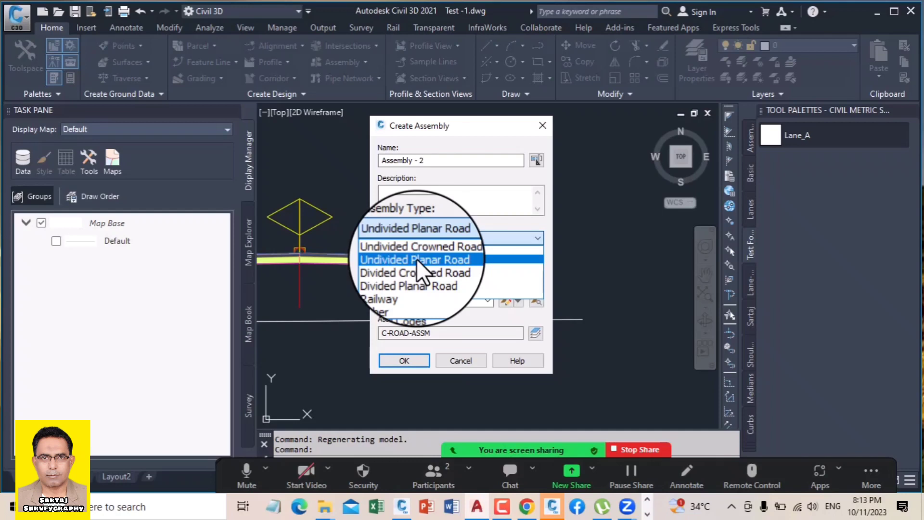
pyautogui.click(389, 294)
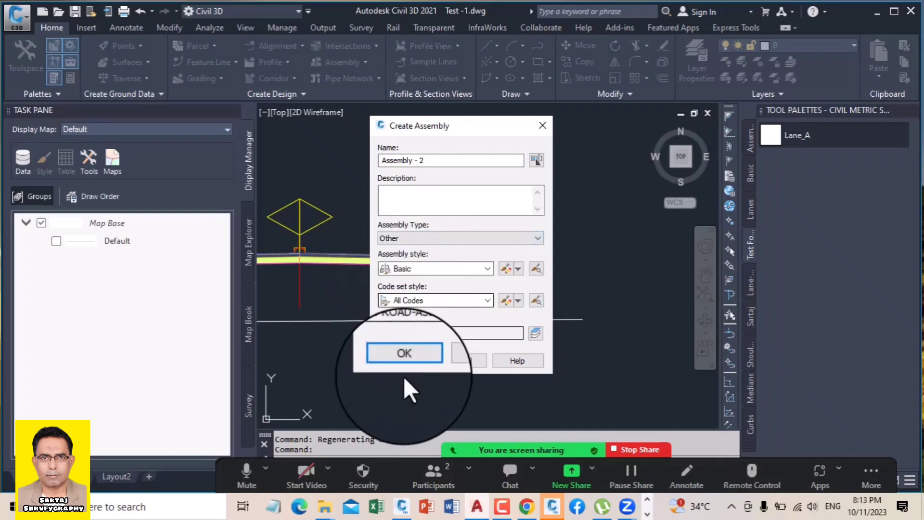
pyautogui.click(408, 361)
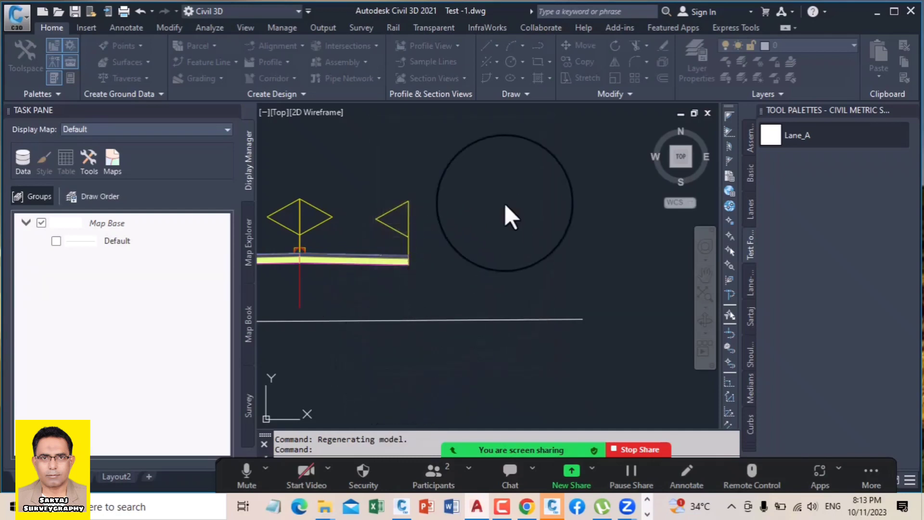
pyautogui.scroll(3, 440, 178)
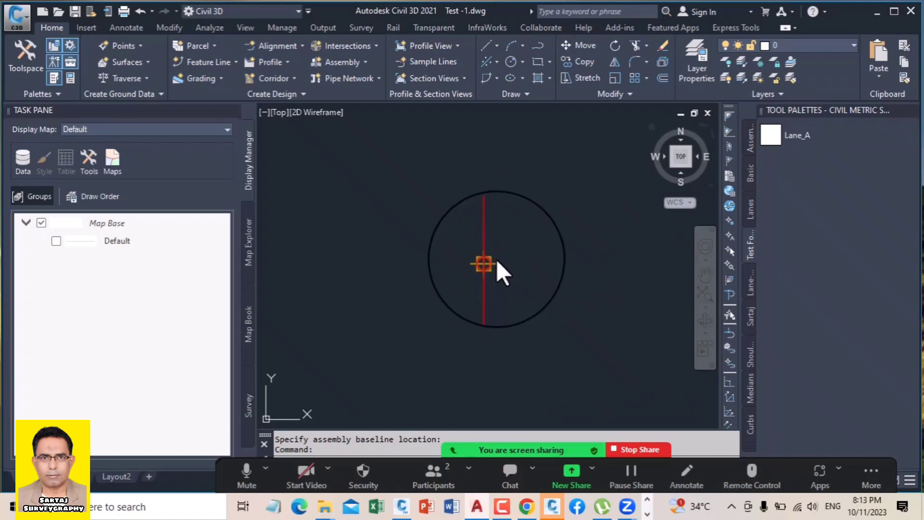
# Step: Attach the Lane_A subassembly from the Test Folder palette to the new assembly's baseline marker and end the placement
pyautogui.click(773, 137)
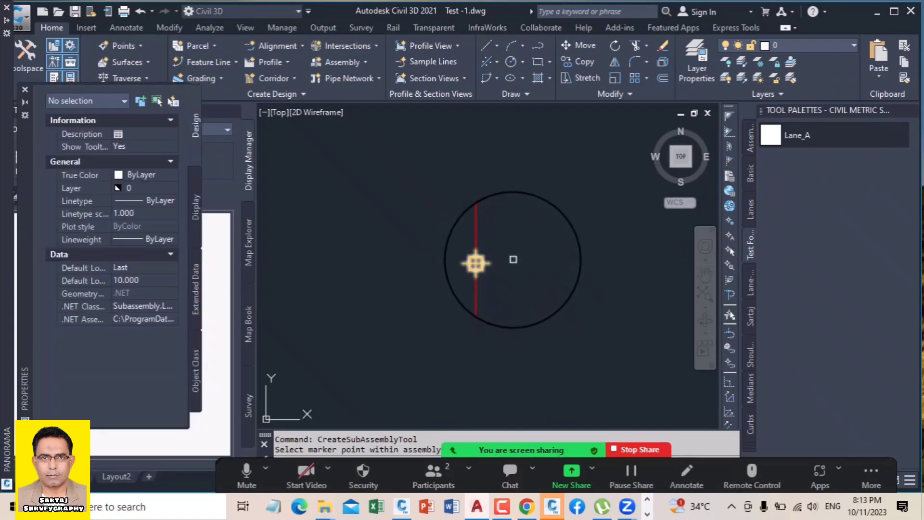
pyautogui.click(484, 262)
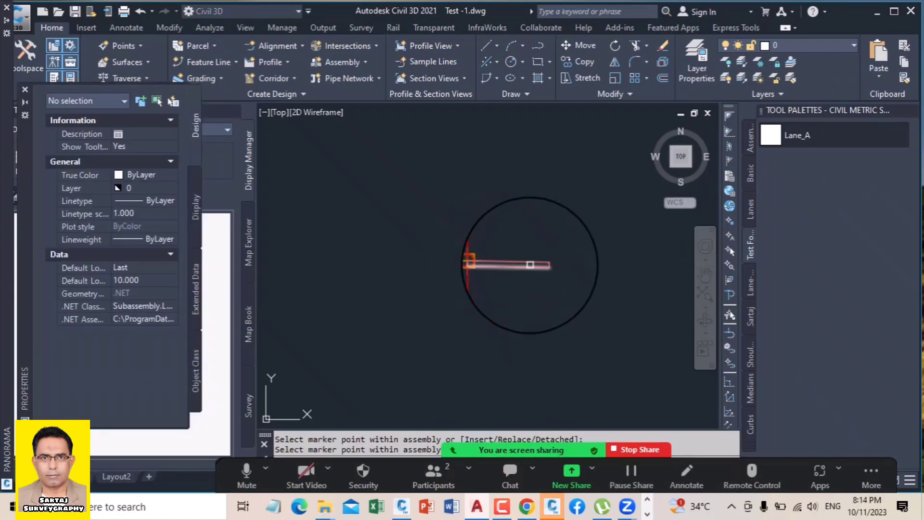
pyautogui.scroll(-2, 424, 244)
pyautogui.scroll(-1, 358, 234)
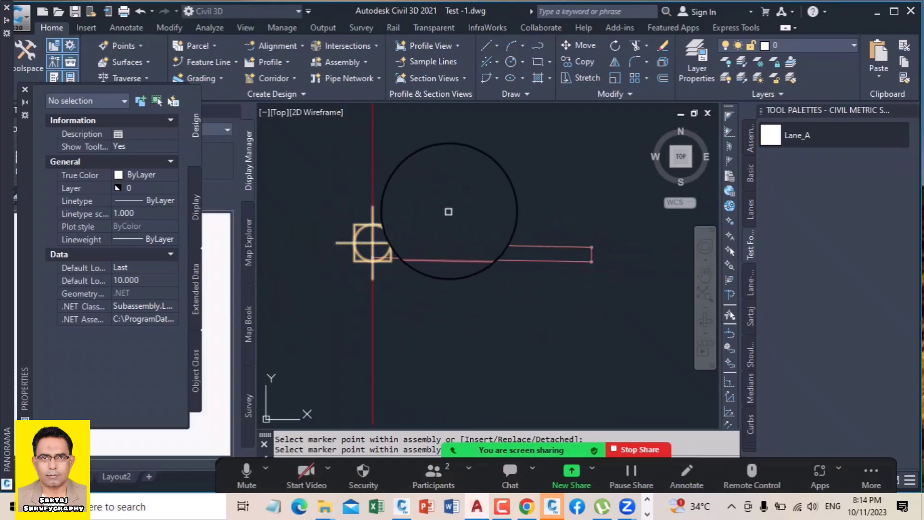
pyautogui.rightClick(442, 205)
pyautogui.click(465, 215)
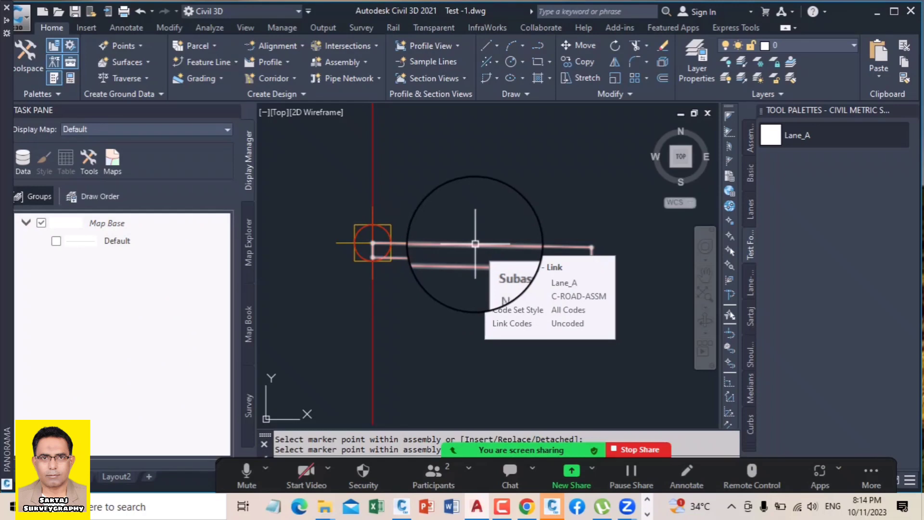
# Step: Set the width of the original assembly's right LaneSuperelevationAOR lane to 10 m in its subassembly parameters
pyautogui.scroll(-5, 509, 244)
pyautogui.moveTo(435, 244); pyautogui.dragTo(583, 245, button='middle')
pyautogui.scroll(-4, 553, 244)
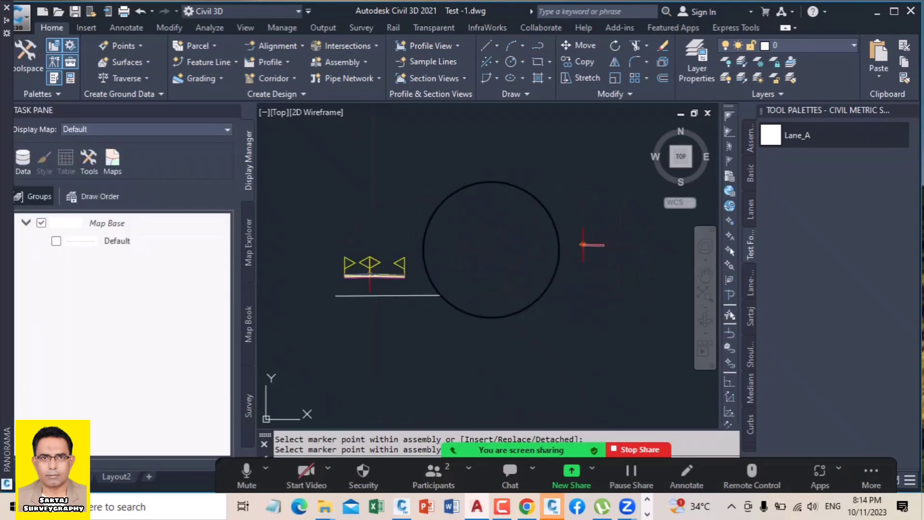
pyautogui.press('Escape')
pyautogui.click(381, 277)
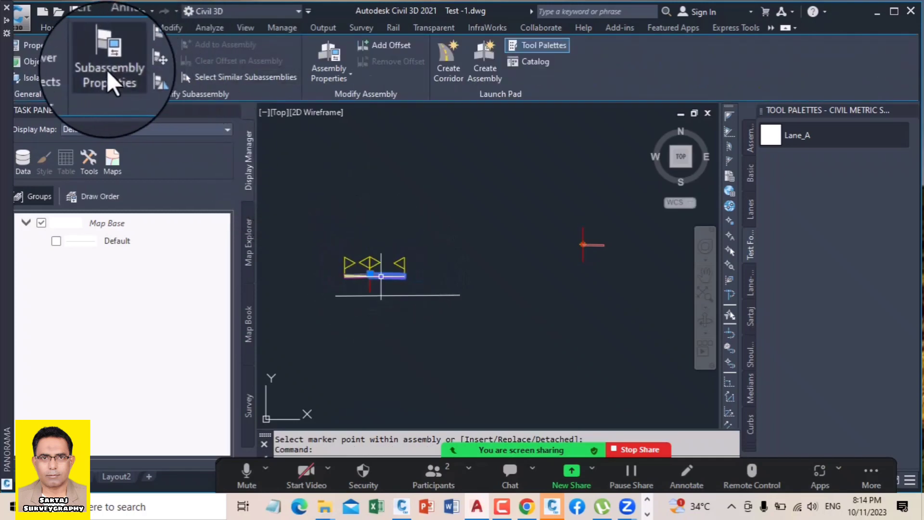
pyautogui.click(111, 75)
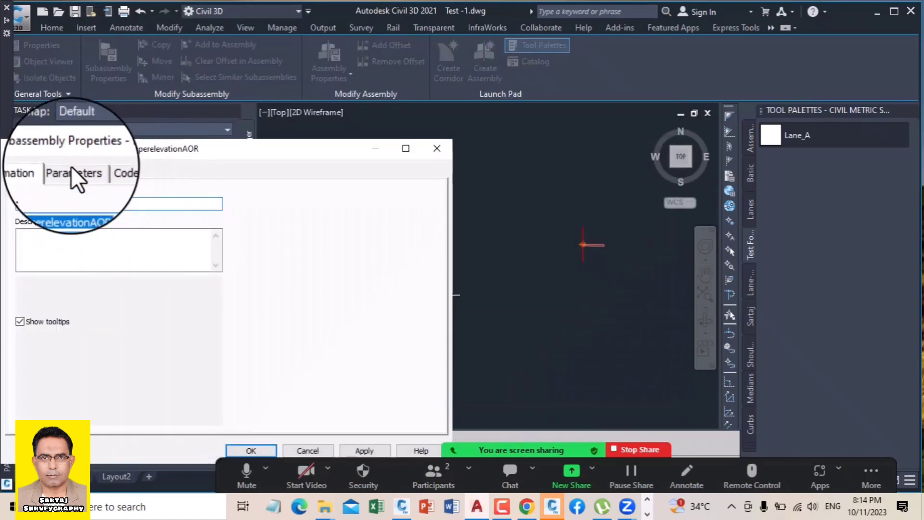
pyautogui.click(72, 170)
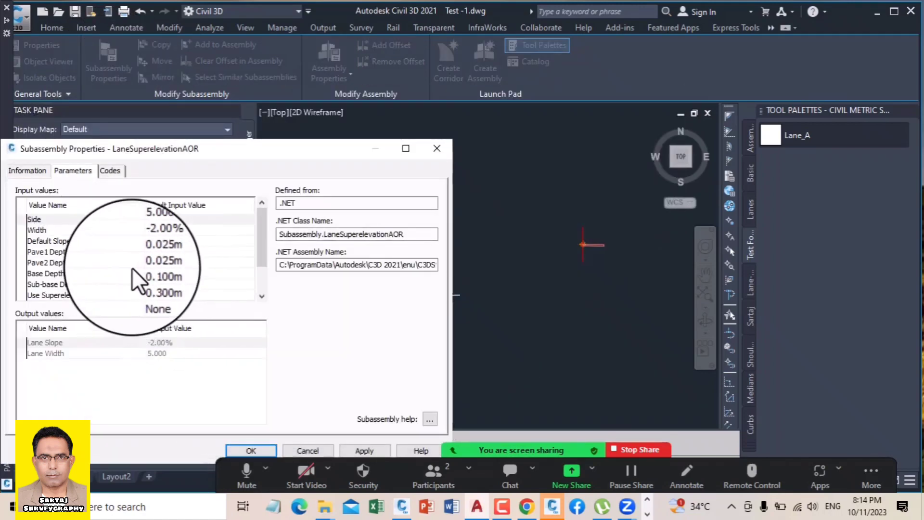
pyautogui.click(162, 230)
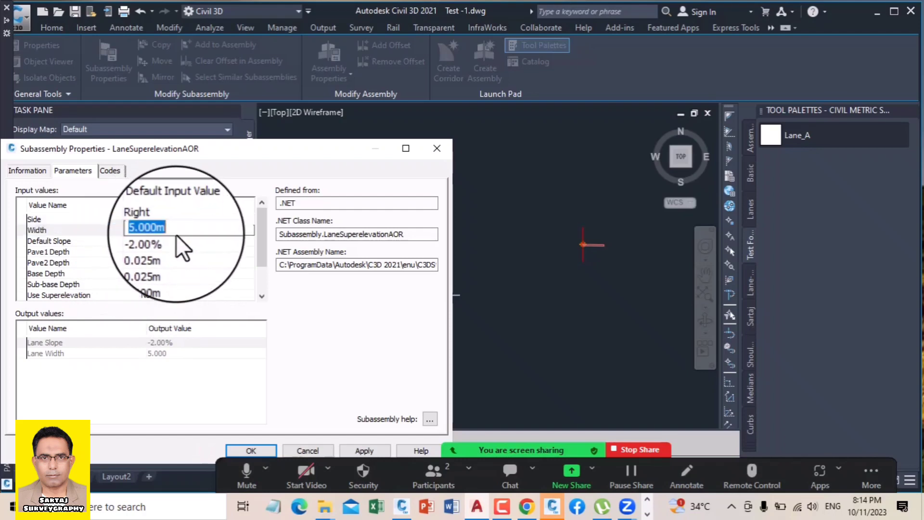
pyautogui.write('10')
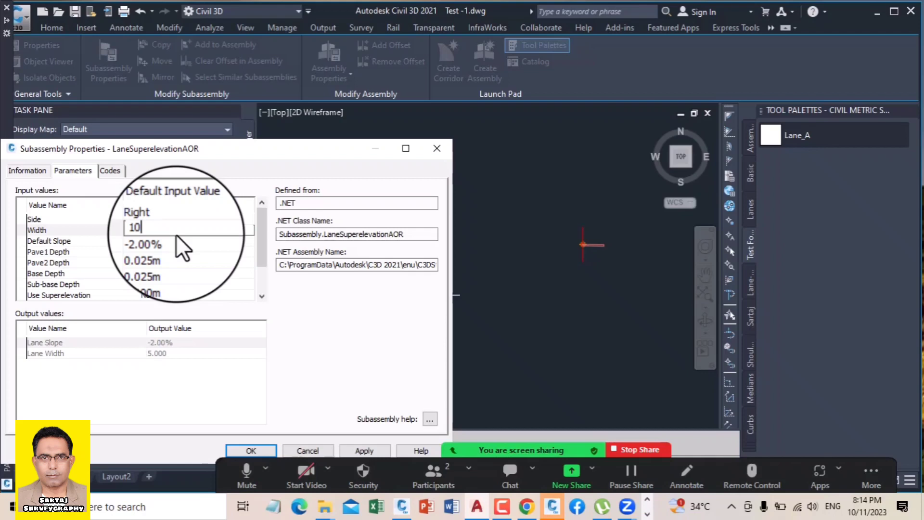
# Step: Set the right lane's default slope to -10%, apply the parameter changes and clear the selection
pyautogui.click(173, 242)
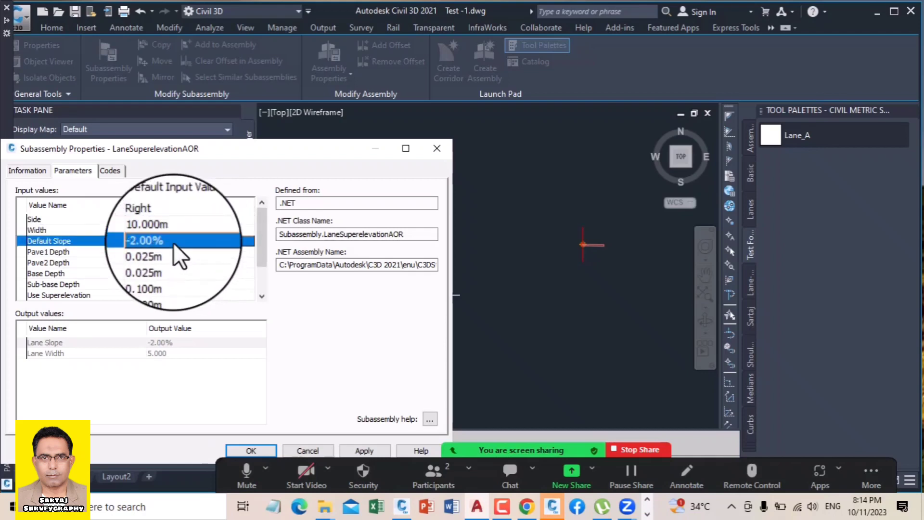
pyautogui.write('-10')
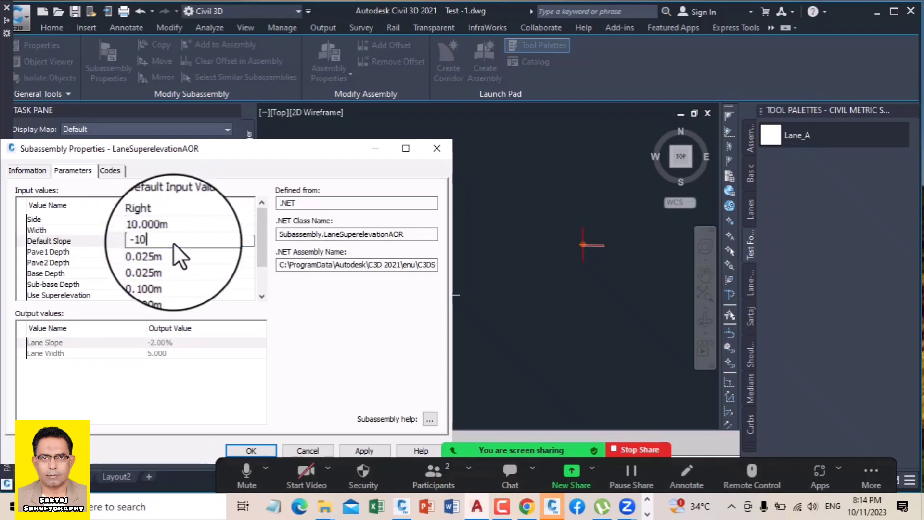
pyautogui.press('Return')
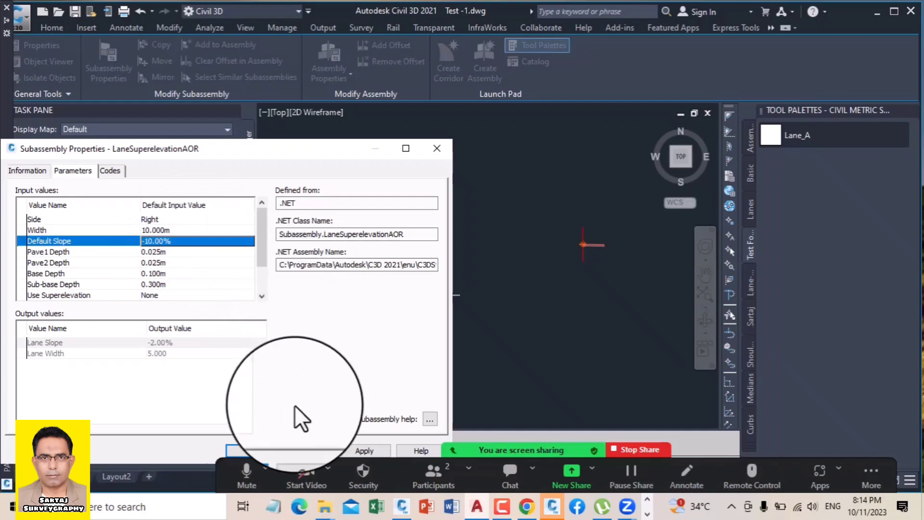
pyautogui.click(370, 451)
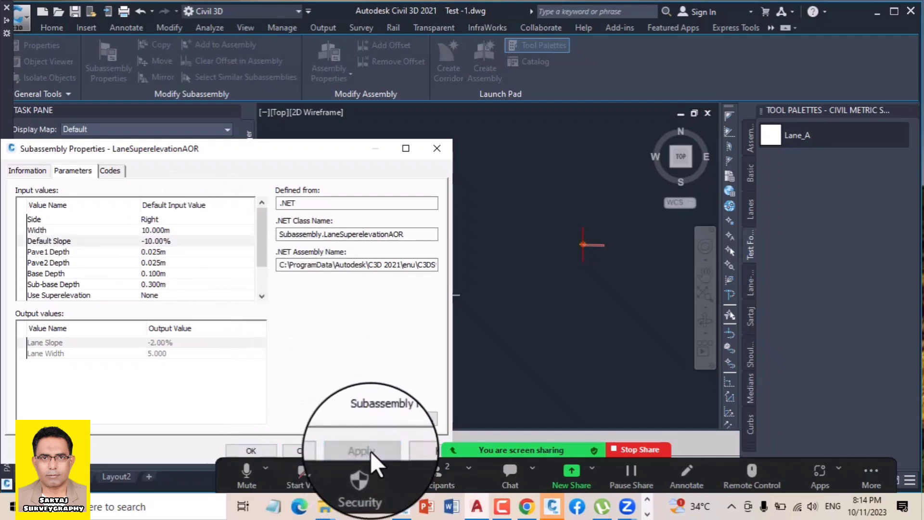
pyautogui.click(255, 448)
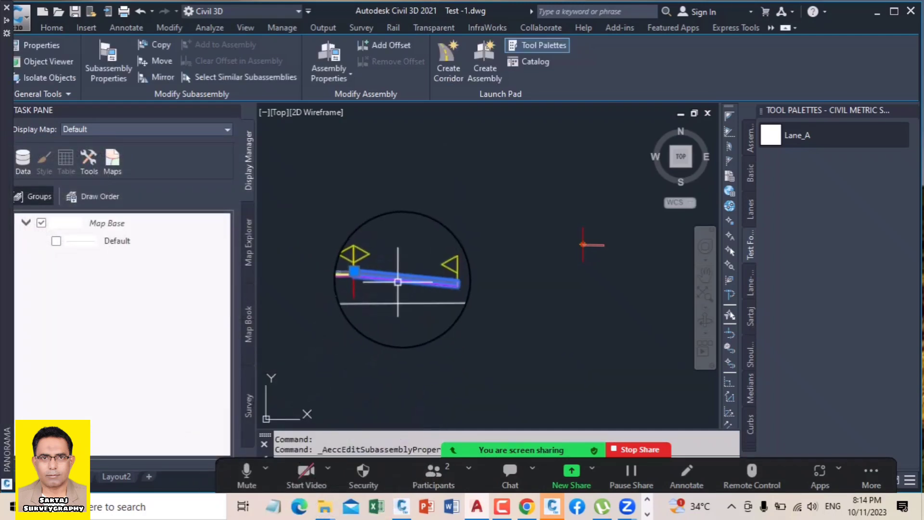
pyautogui.press('Escape')
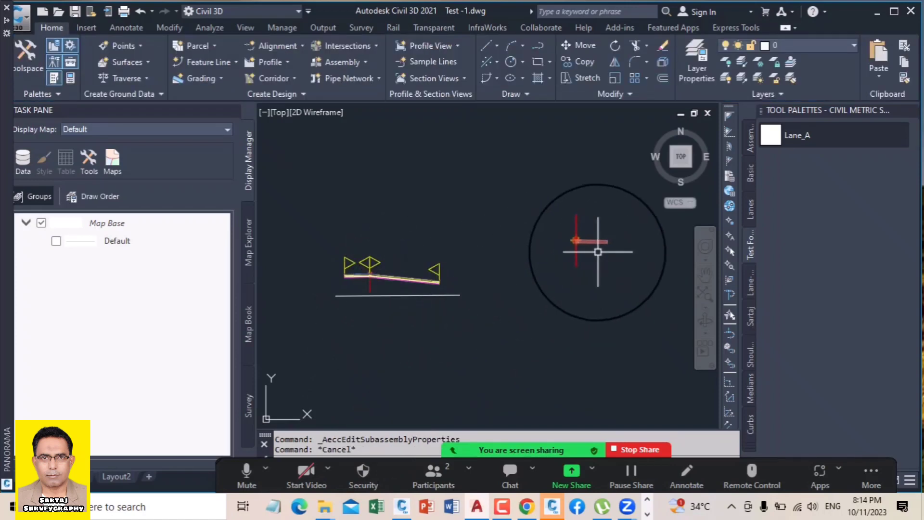
# Step: Examine the input and output parameters of the Lane_A subassembly on the new assembly, then close its properties
pyautogui.scroll(4, 599, 250)
pyautogui.click(597, 230)
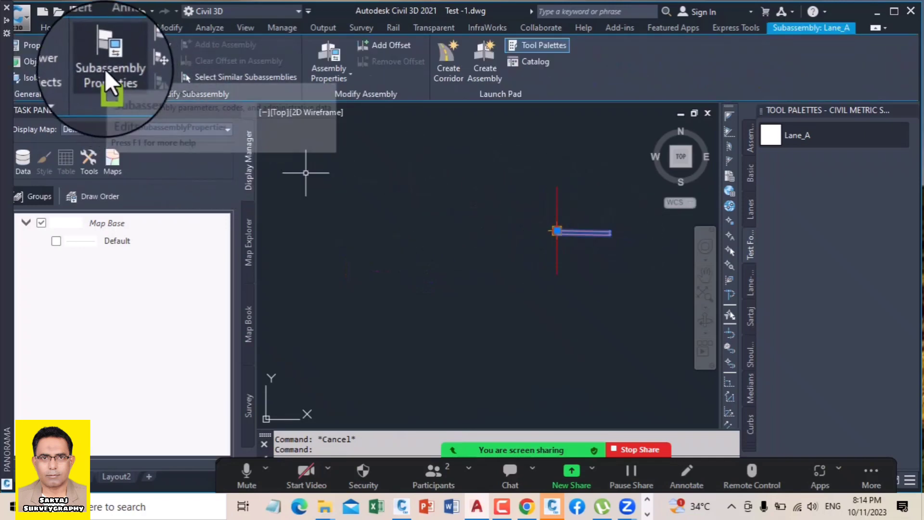
pyautogui.click(105, 69)
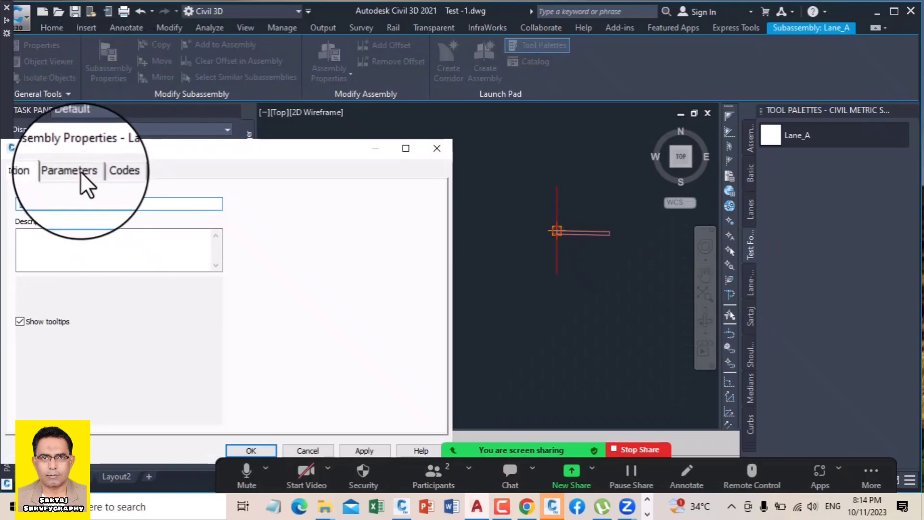
pyautogui.click(80, 171)
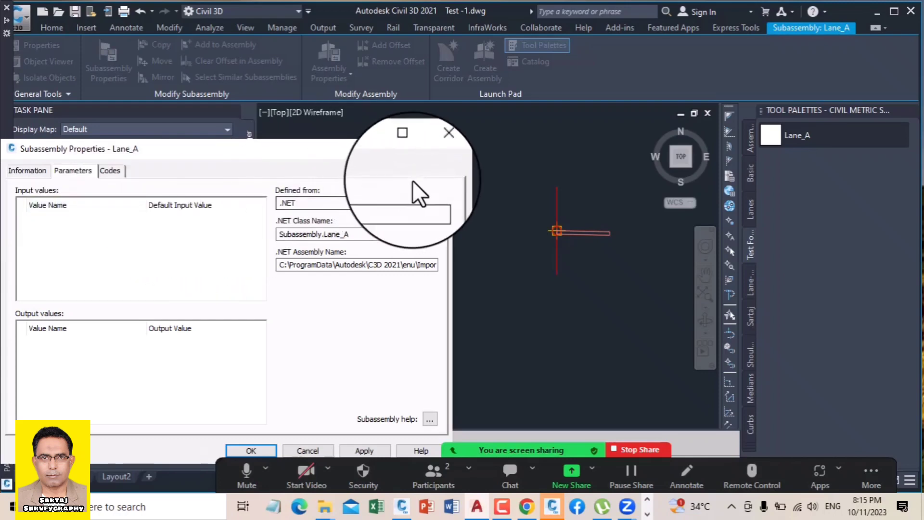
pyautogui.click(437, 148)
# Step: Examine the input parameters of the original assembly's right LaneSuperelevationAOR lane, including its default slope, for comparison with Lane_A
pyautogui.scroll(-2, 482, 238)
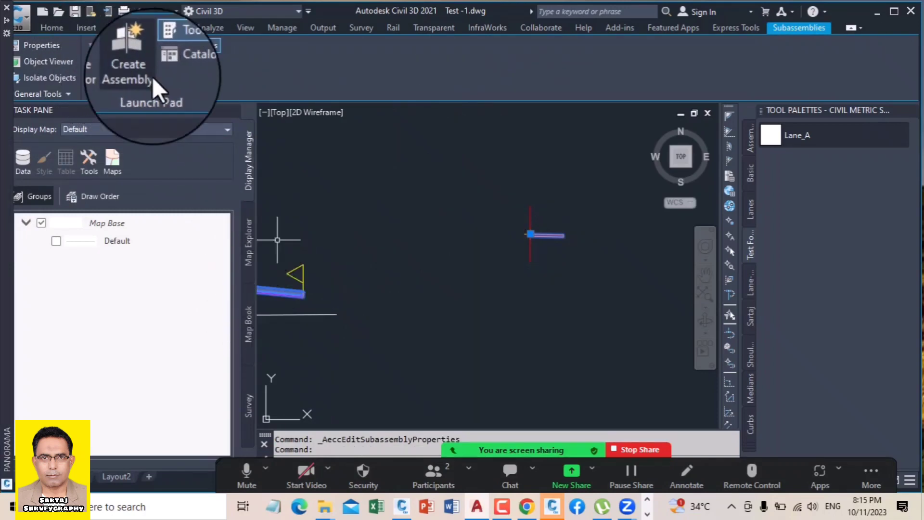
pyautogui.moveTo(413, 271); pyautogui.dragTo(503, 249, button='middle')
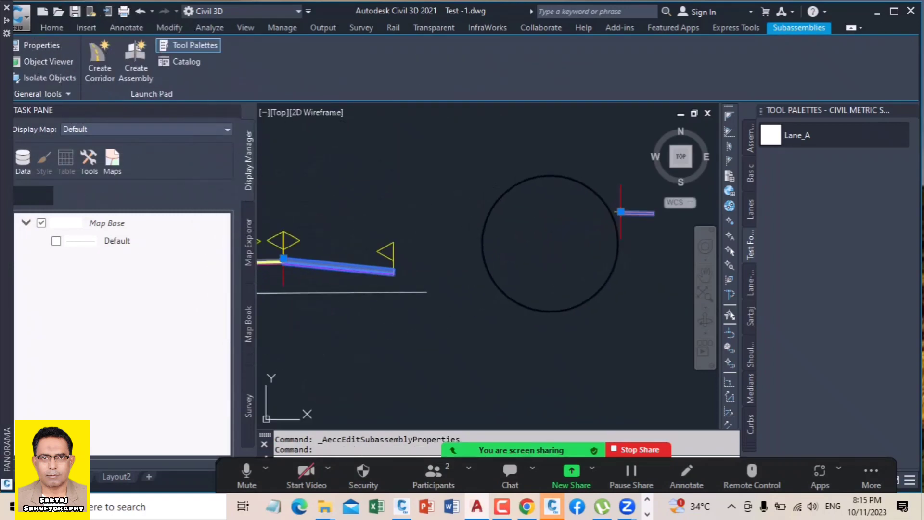
pyautogui.press('Escape')
pyautogui.press('Escape')
pyautogui.click(359, 266)
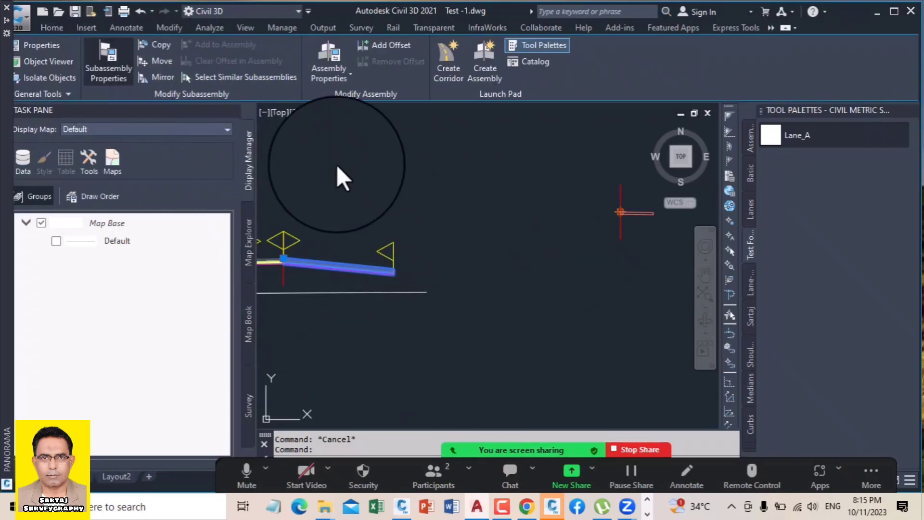
pyautogui.click(80, 170)
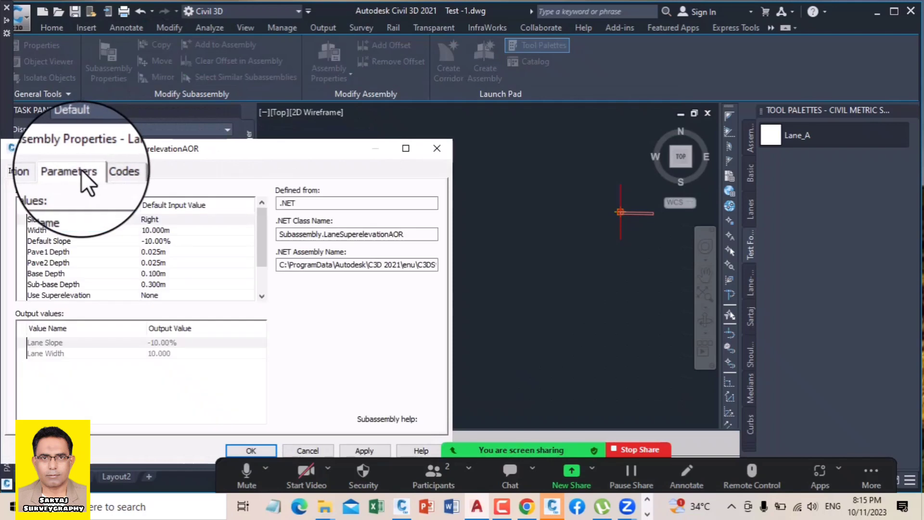
pyautogui.moveTo(172, 148); pyautogui.dragTo(295, 125)
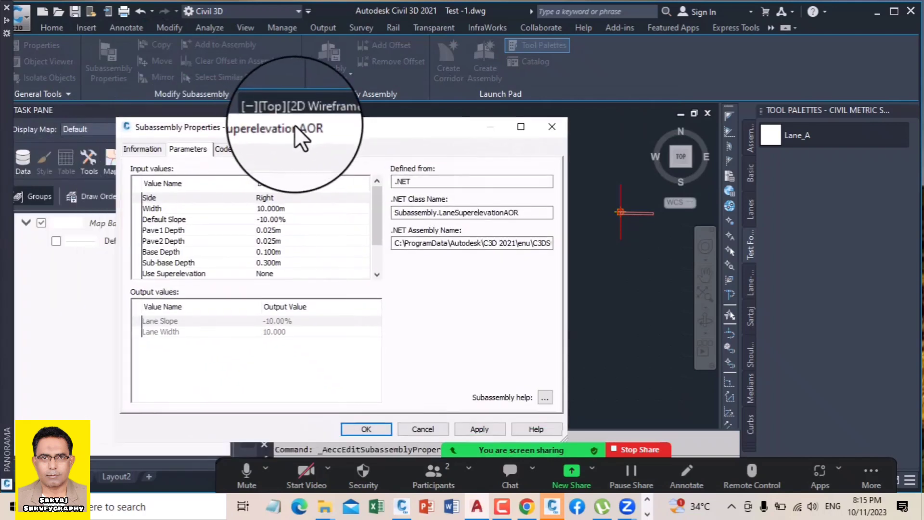
pyautogui.click(285, 220)
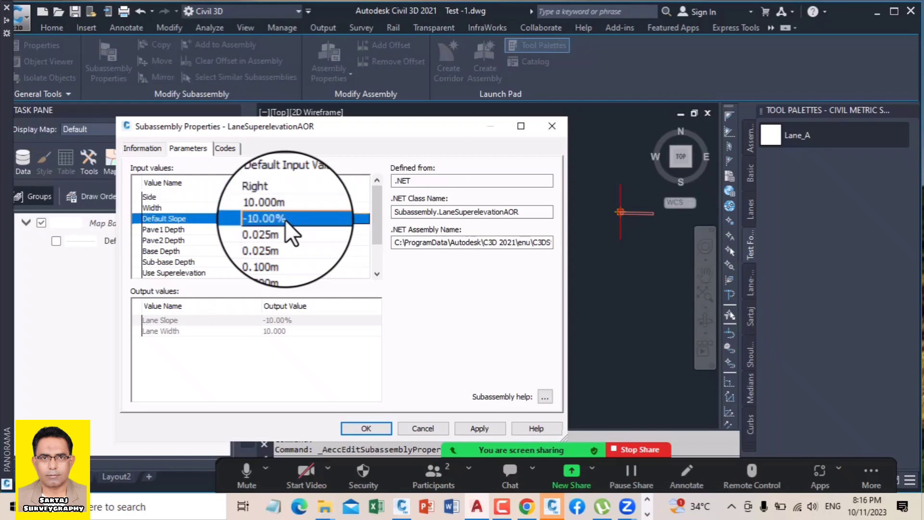
# Step: Set the right LaneSuperelevationAOR lane's width to 4.50 m, apply and accept the change, and clear the selection
pyautogui.click(285, 206)
pyautogui.click(284, 207)
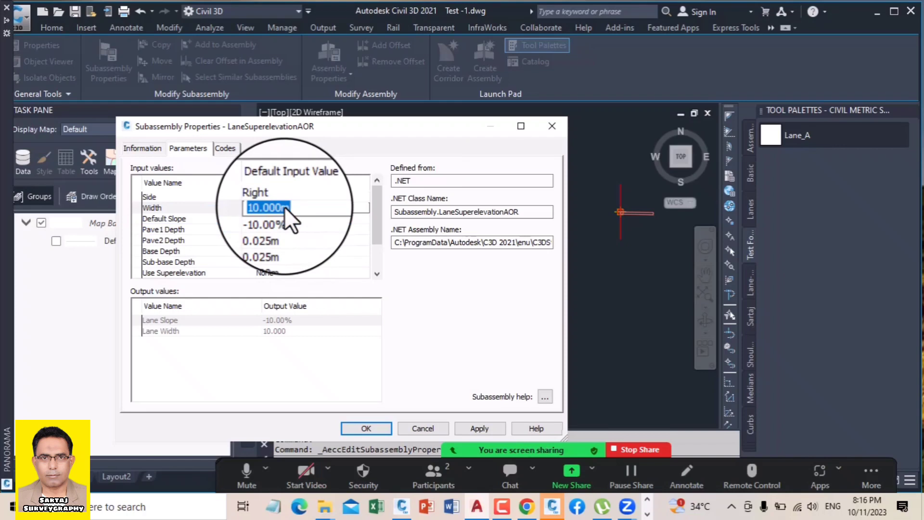
pyautogui.write('4.50')
pyautogui.press('Return')
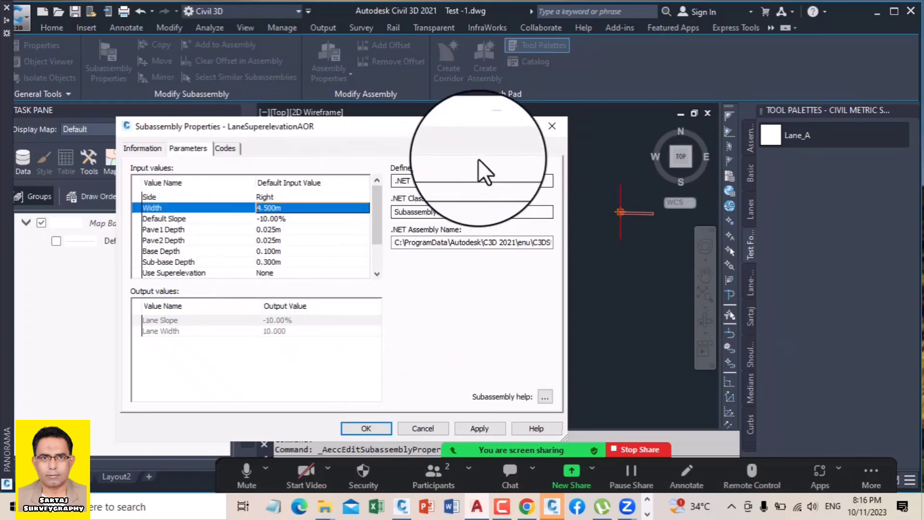
pyautogui.click(473, 426)
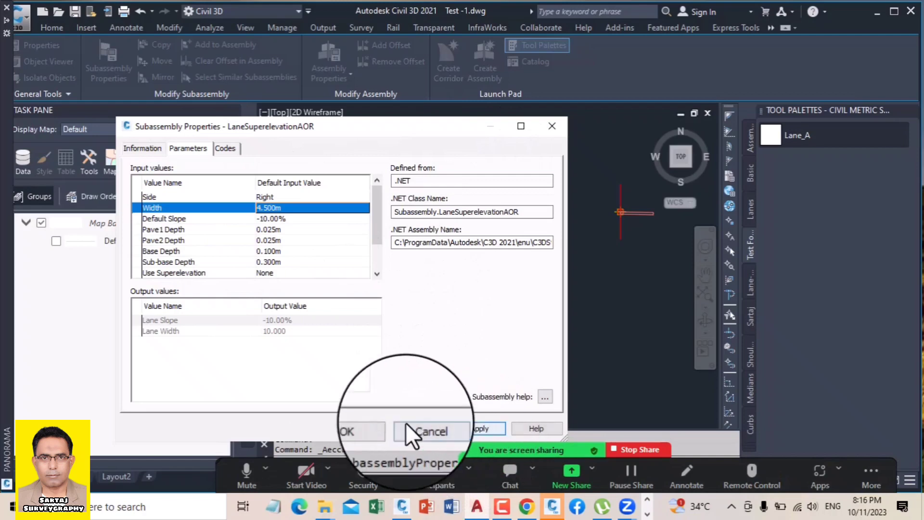
pyautogui.click(369, 428)
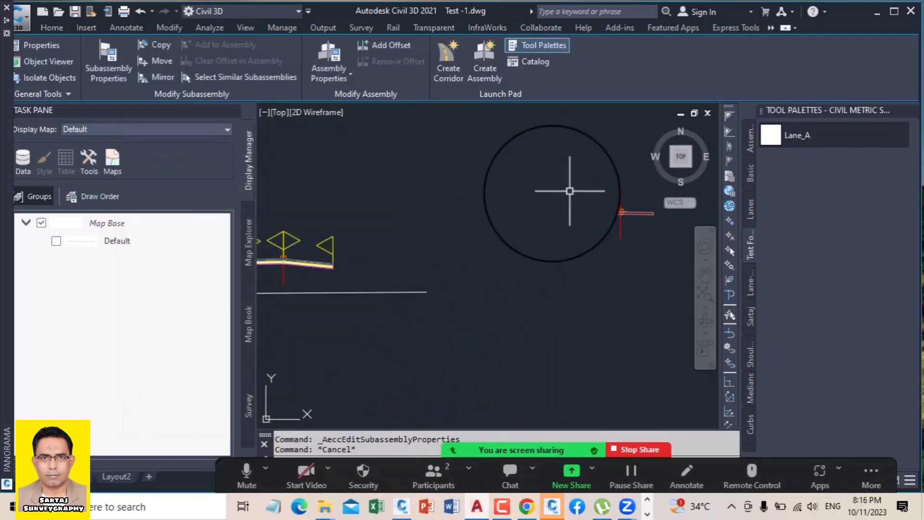
pyautogui.press('Escape')
# Step: After viewing the Lane_A assembly up close, switch the Zoom screen share to the Subassembly Composer window showing Lane_A.pkt
pyautogui.scroll(3, 597, 209)
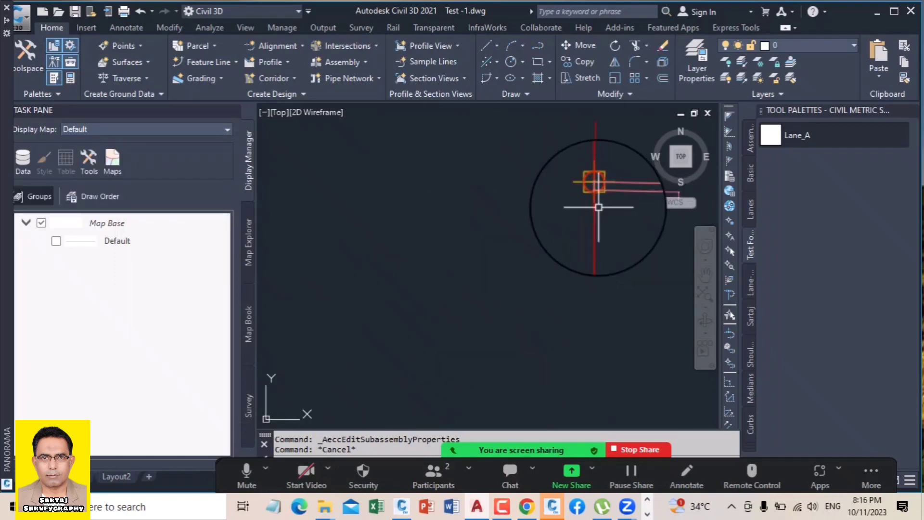
pyautogui.moveTo(594, 216); pyautogui.dragTo(436, 263, button='middle')
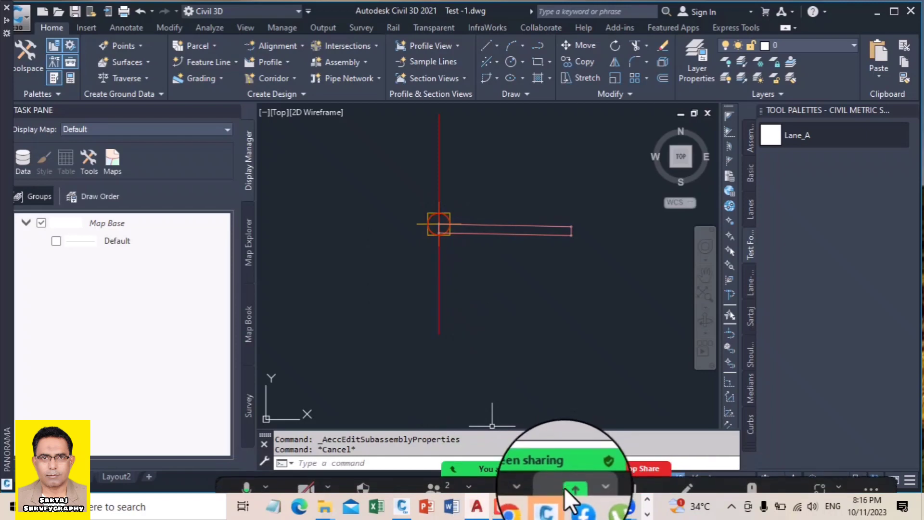
pyautogui.click(567, 469)
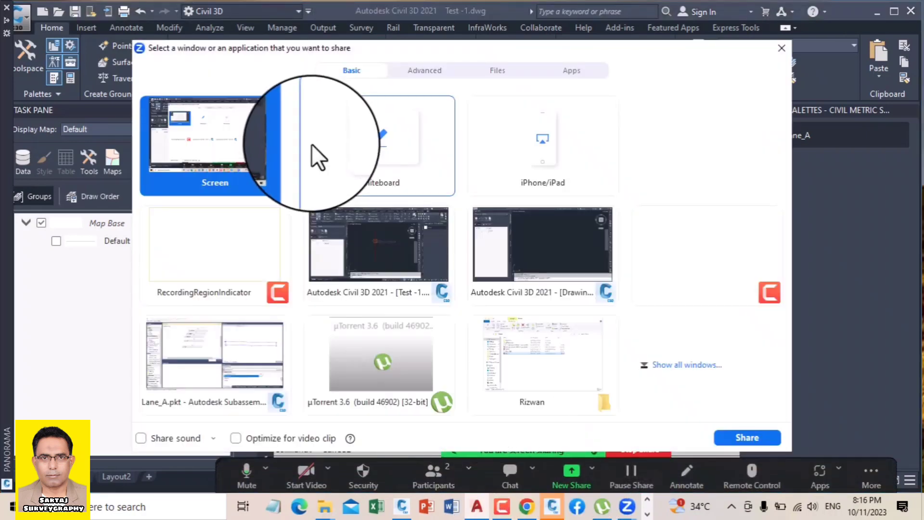
pyautogui.click(244, 345)
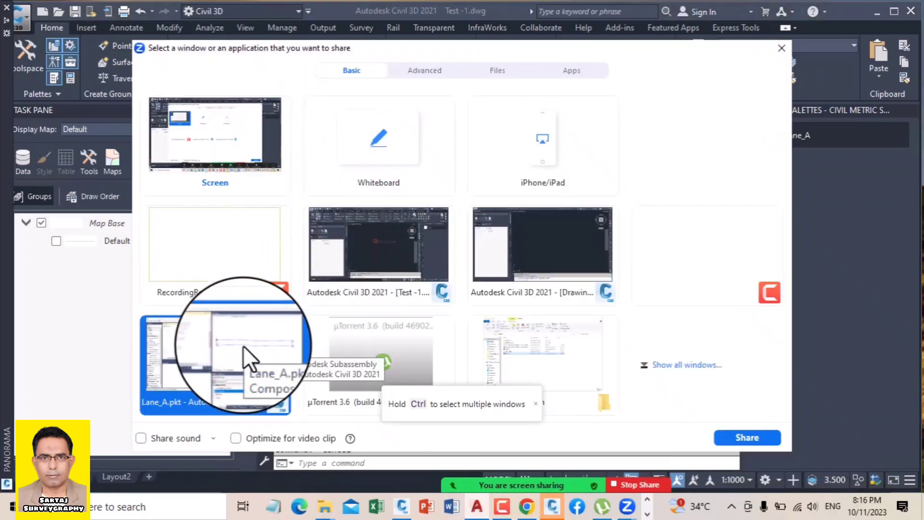
pyautogui.doubleClick(244, 346)
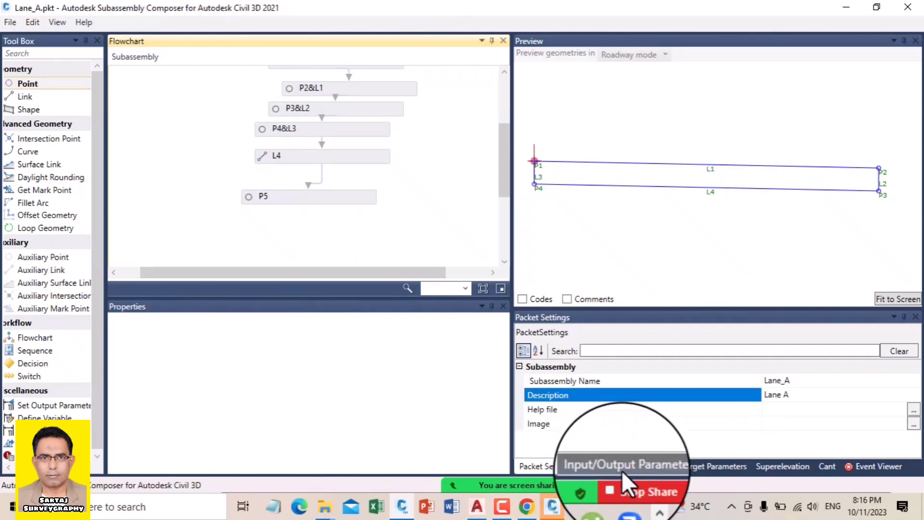
pyautogui.moveTo(620, 473)
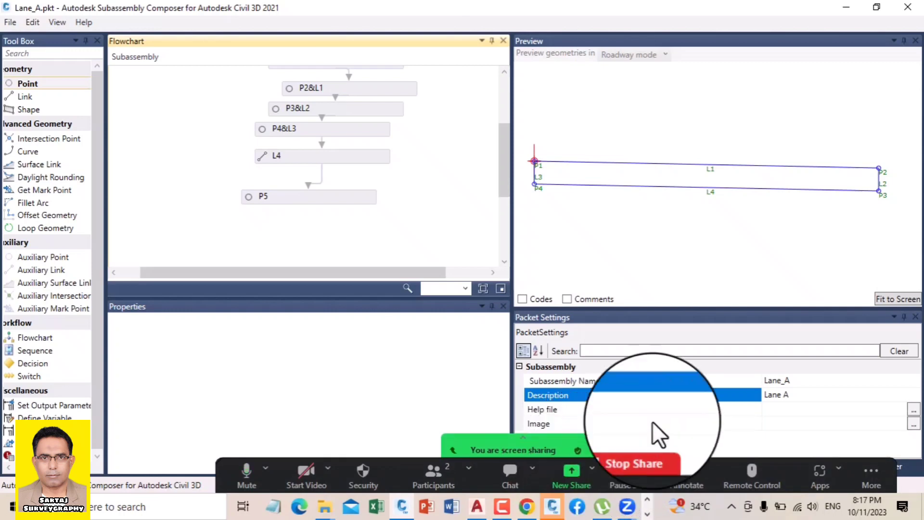
pyautogui.click(660, 231)
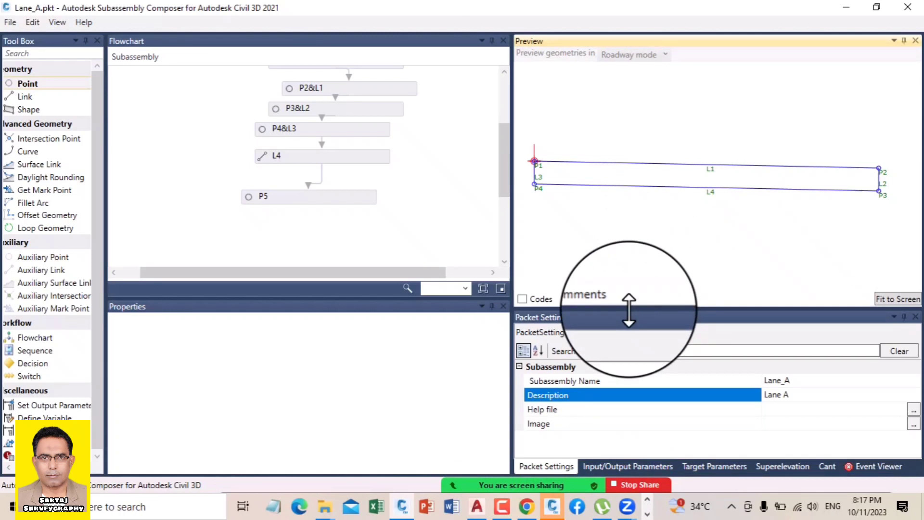
# Step: In the input/output parameters of Lane_A, set the default value of the Side parameter to Right
pyautogui.click(608, 466)
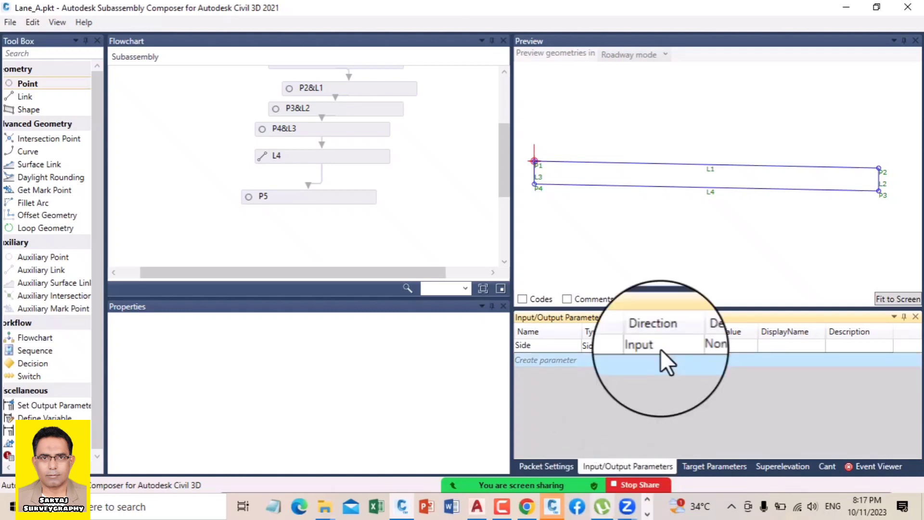
pyautogui.click(710, 345)
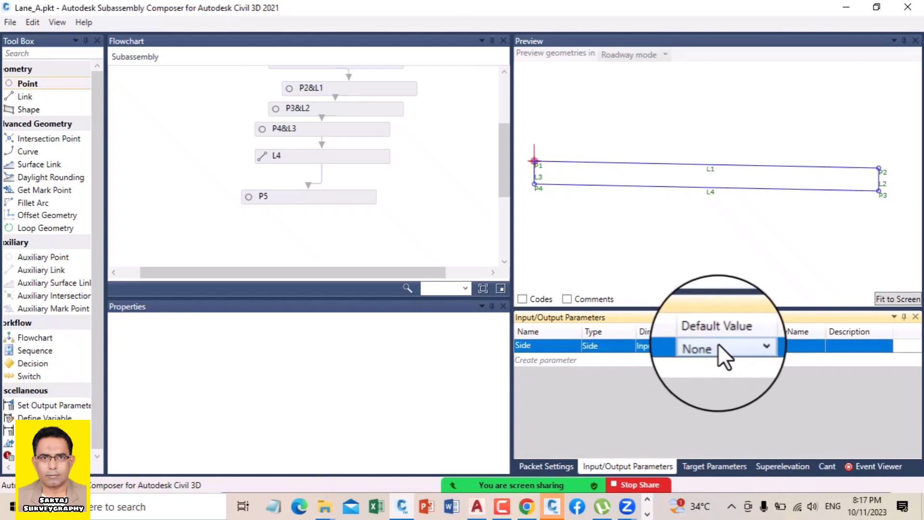
pyautogui.click(721, 343)
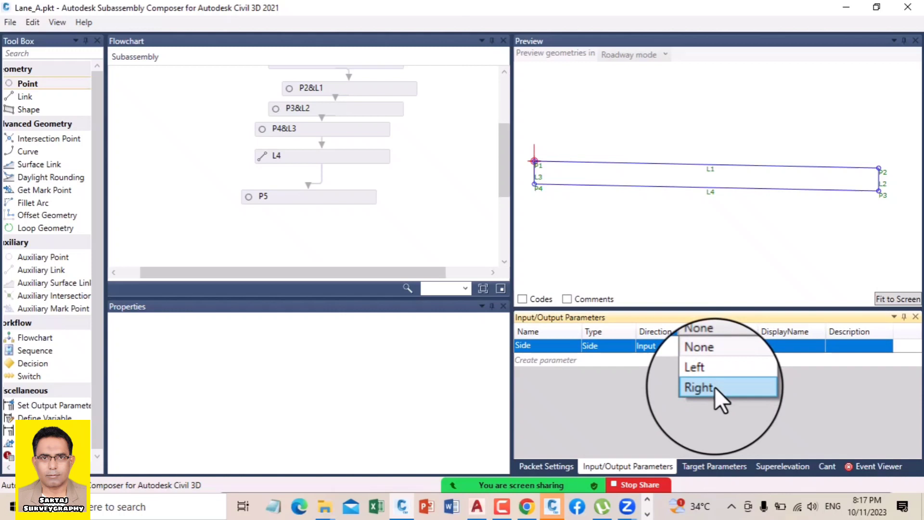
pyautogui.click(714, 387)
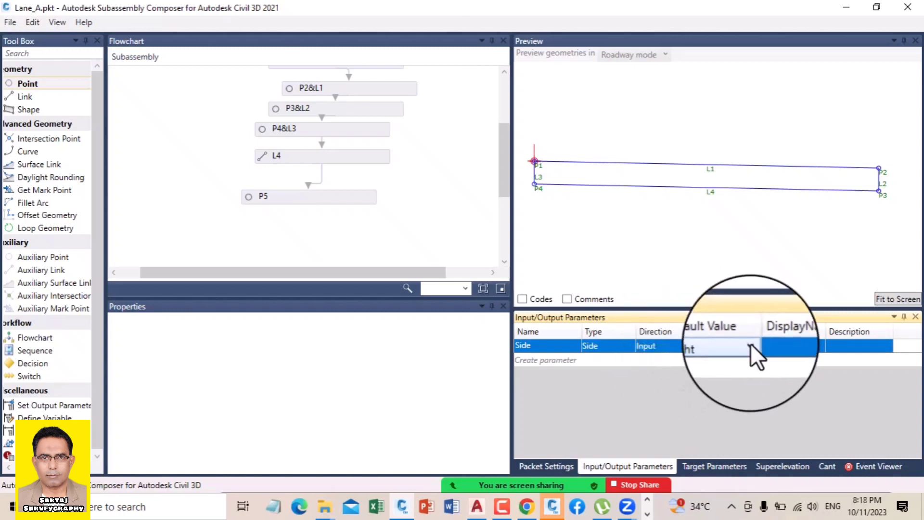
pyautogui.click(750, 344)
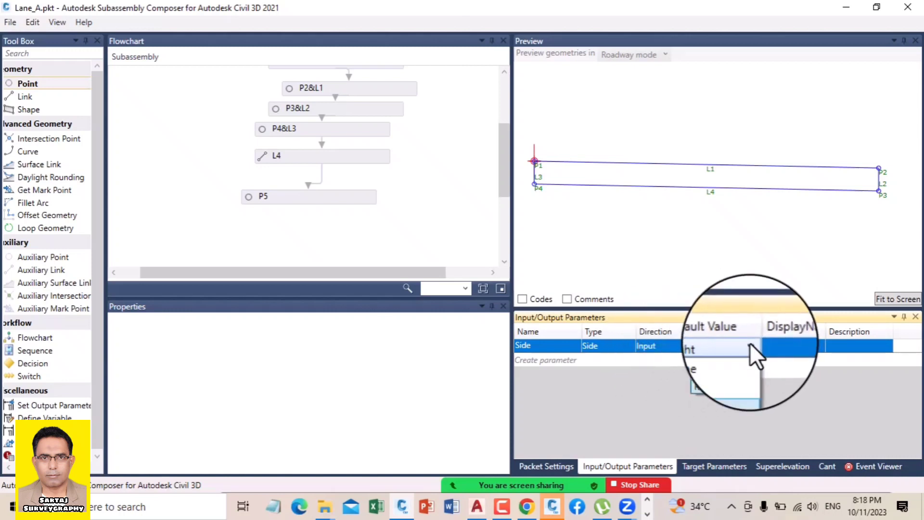
pyautogui.click(722, 388)
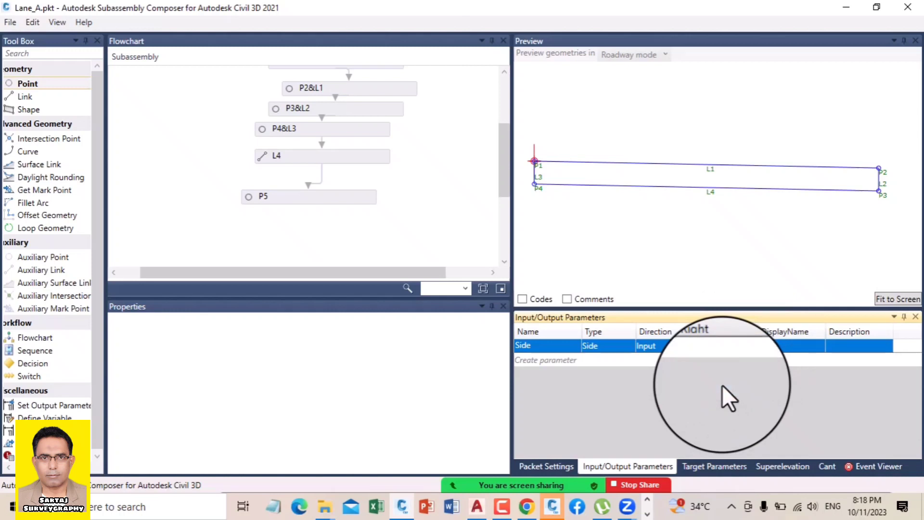
pyautogui.click(542, 467)
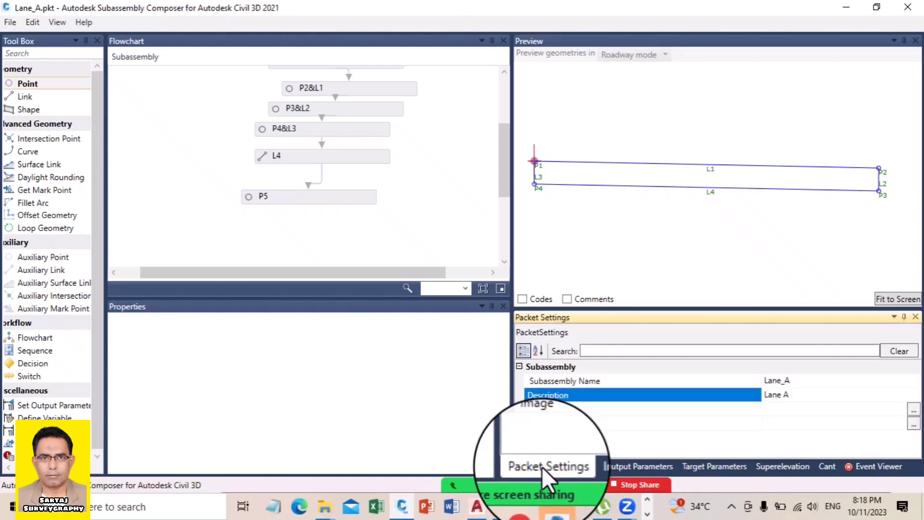
pyautogui.click(605, 467)
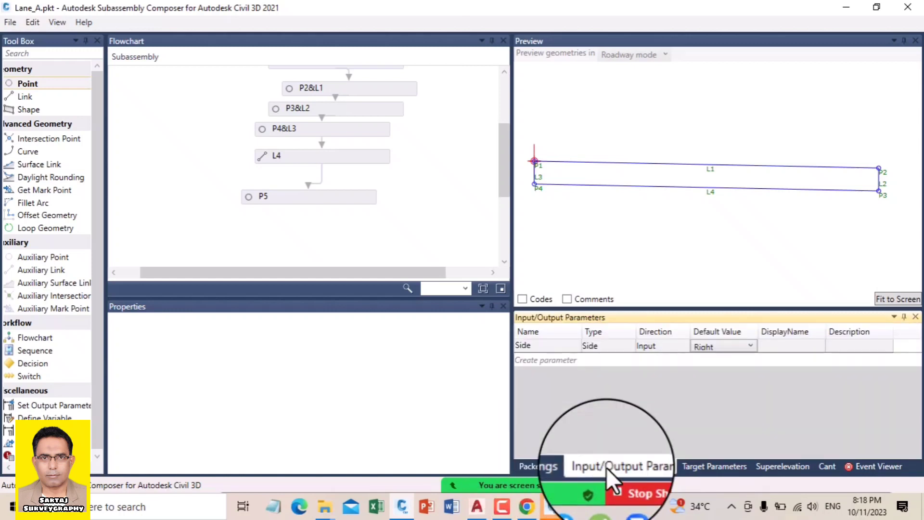
pyautogui.click(717, 343)
pyautogui.click(717, 343)
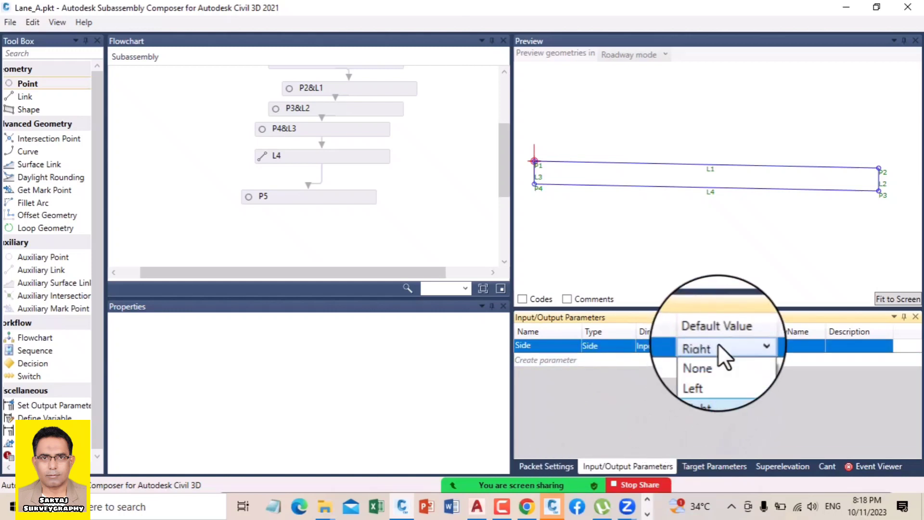
pyautogui.click(712, 388)
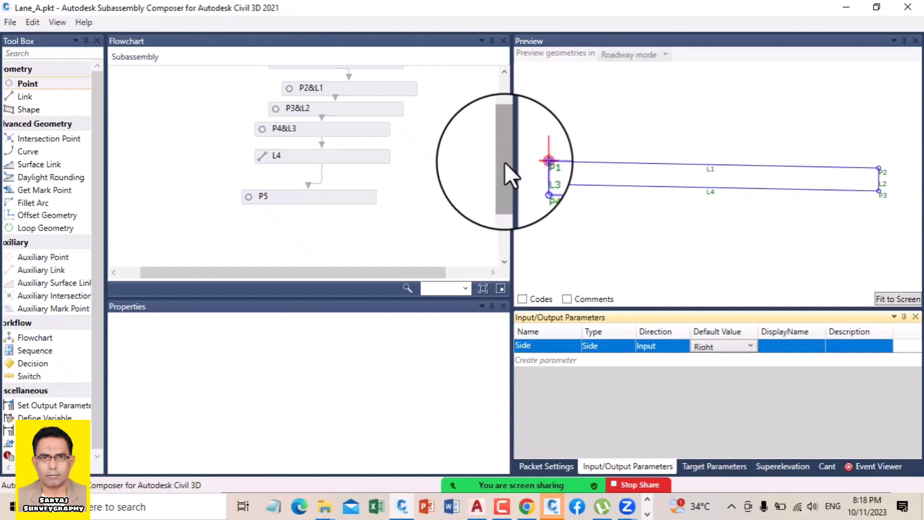
# Step: Inspect the slope and Delta X of P2&L1, and create a second input parameter with the type Integer
pyautogui.moveTo(505, 163); pyautogui.dragTo(505, 129)
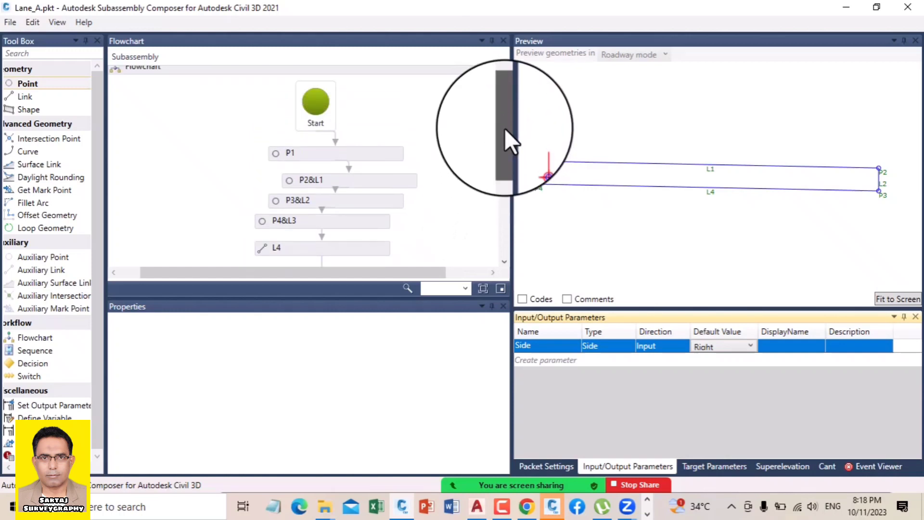
pyautogui.click(341, 181)
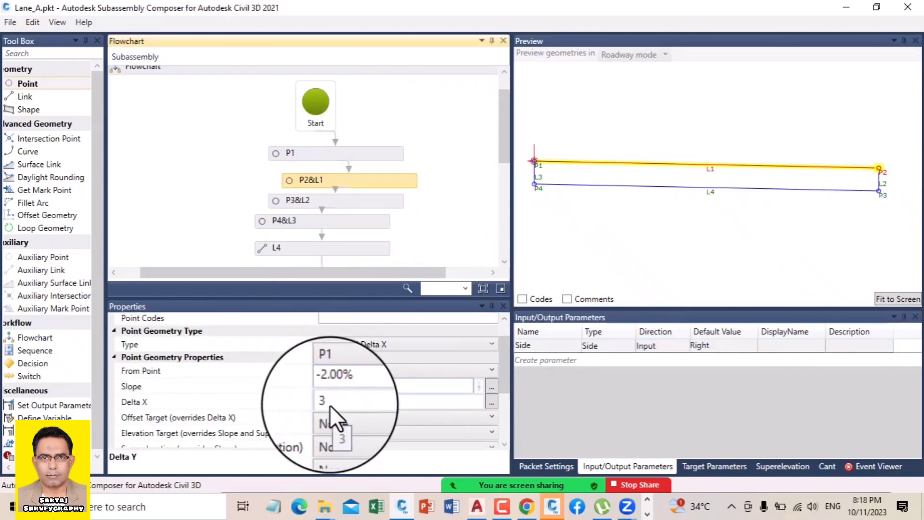
pyautogui.click(533, 360)
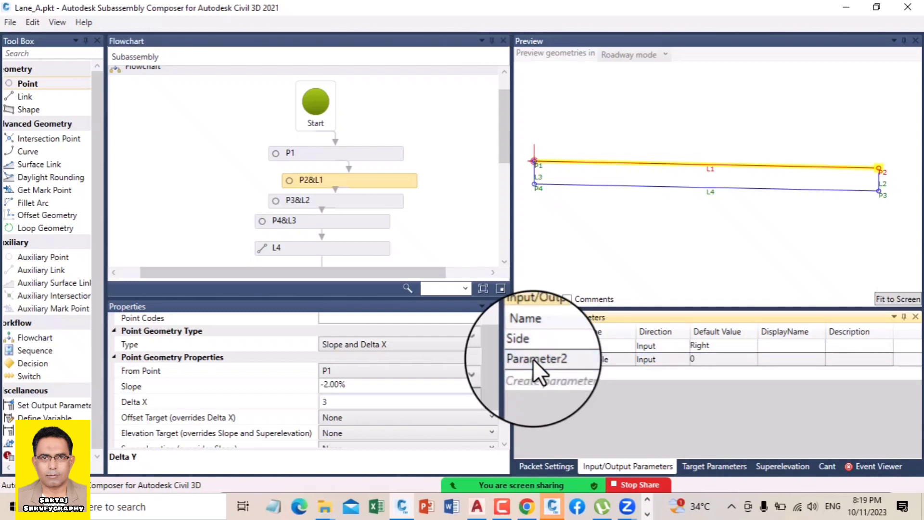
pyautogui.click(553, 358)
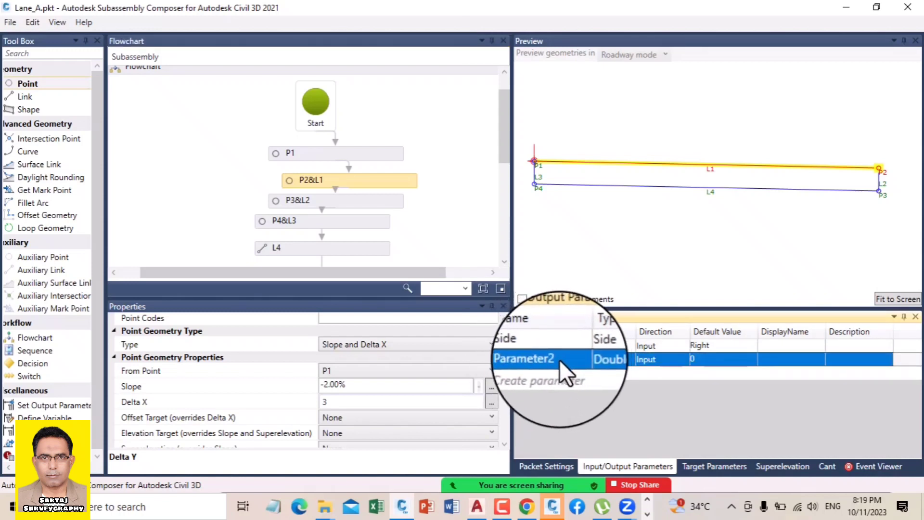
pyautogui.click(560, 360)
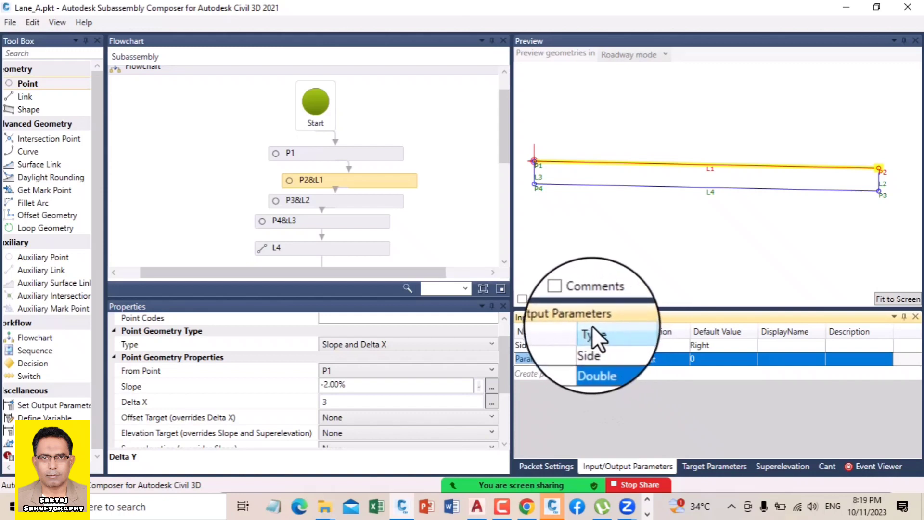
pyautogui.click(608, 360)
pyautogui.click(619, 360)
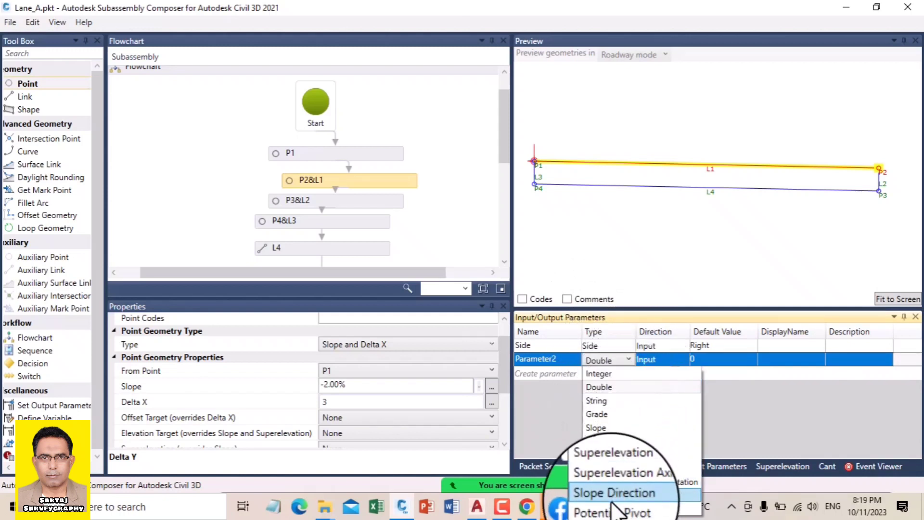
pyautogui.click(625, 374)
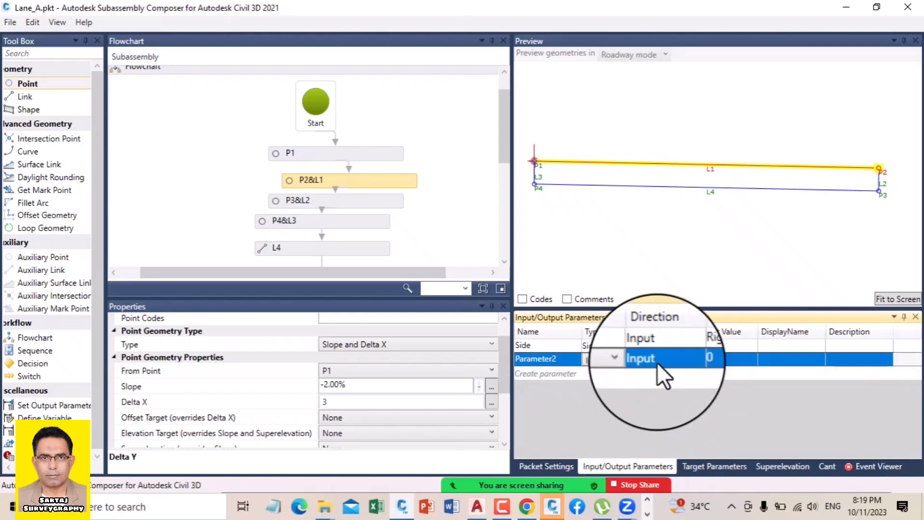
# Step: Try to give the new Integer parameter a default value of 2.02, and reopen its type choices
pyautogui.click(709, 359)
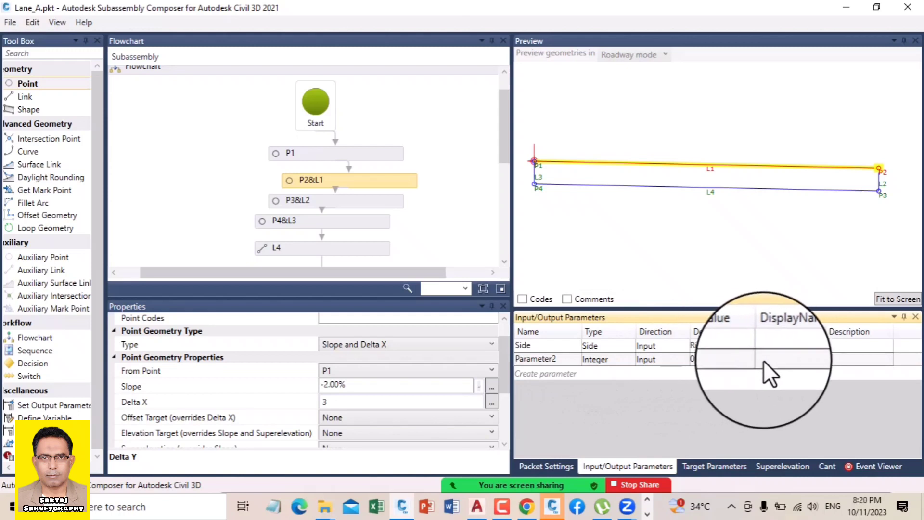
pyautogui.click(727, 359)
pyautogui.write('2')
pyautogui.press('Delete')
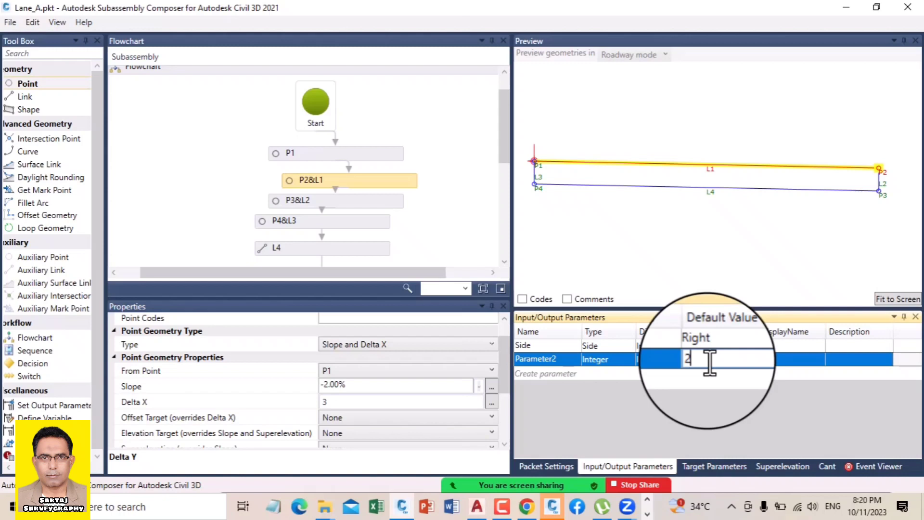
pyautogui.write('.02')
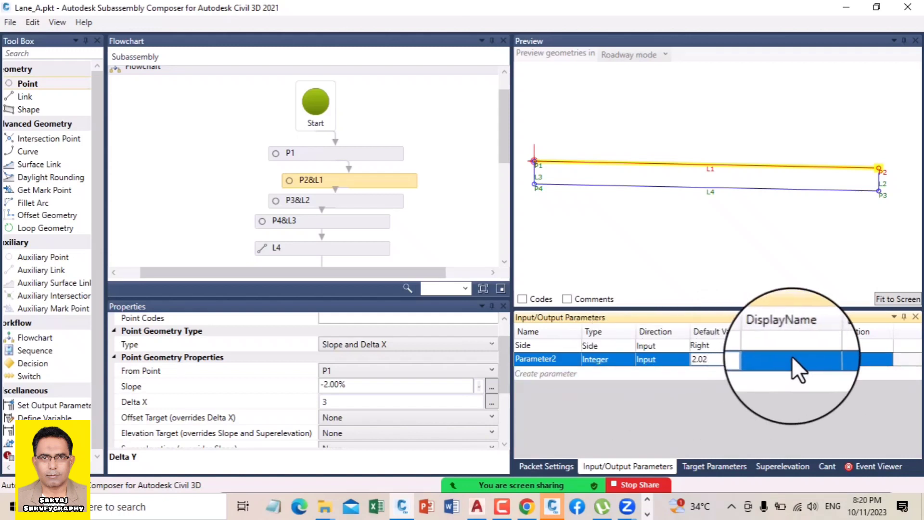
pyautogui.click(608, 358)
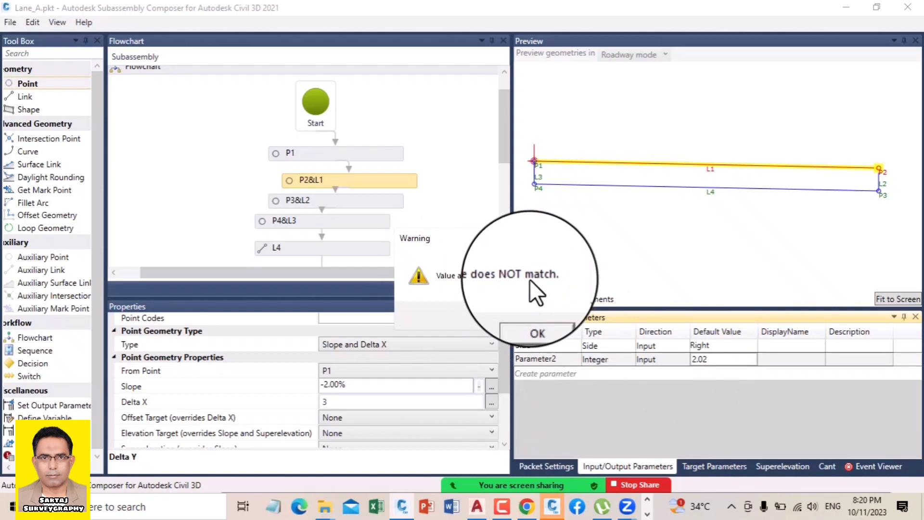
pyautogui.click(530, 314)
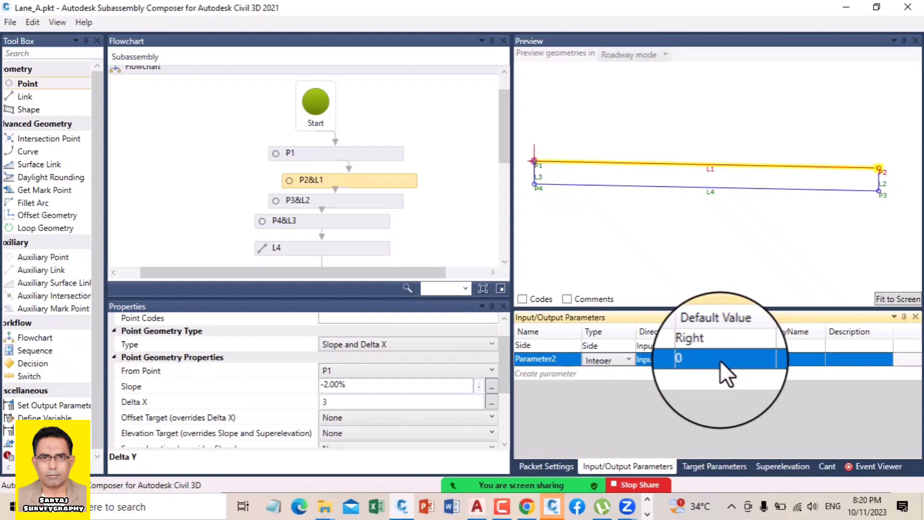
pyautogui.click(619, 361)
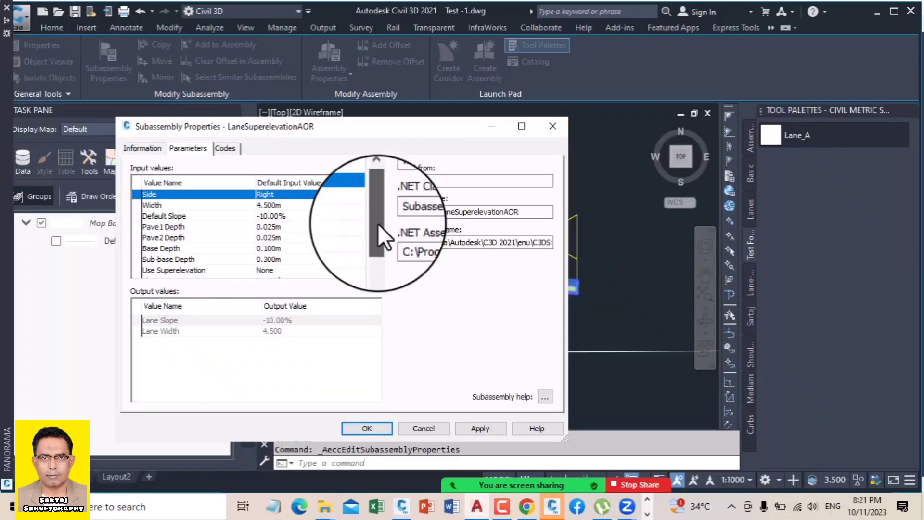
# Step: Switch to Civil 3D, review the input parameters of the right LaneSuperelevationAOR lane, and close its properties
pyautogui.click(552, 126)
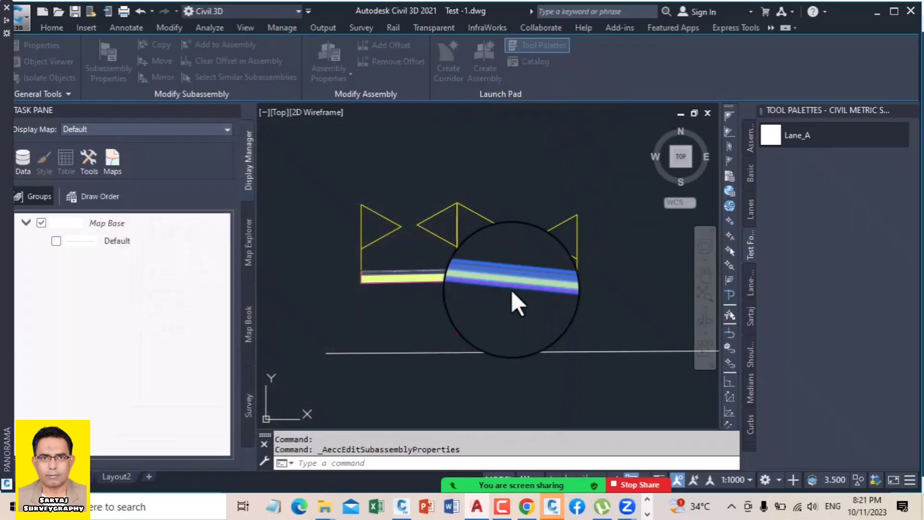
# Step: Inspect the right lane of the assembly, clear the selection, and switch to Subassembly Composer
pyautogui.click(477, 269)
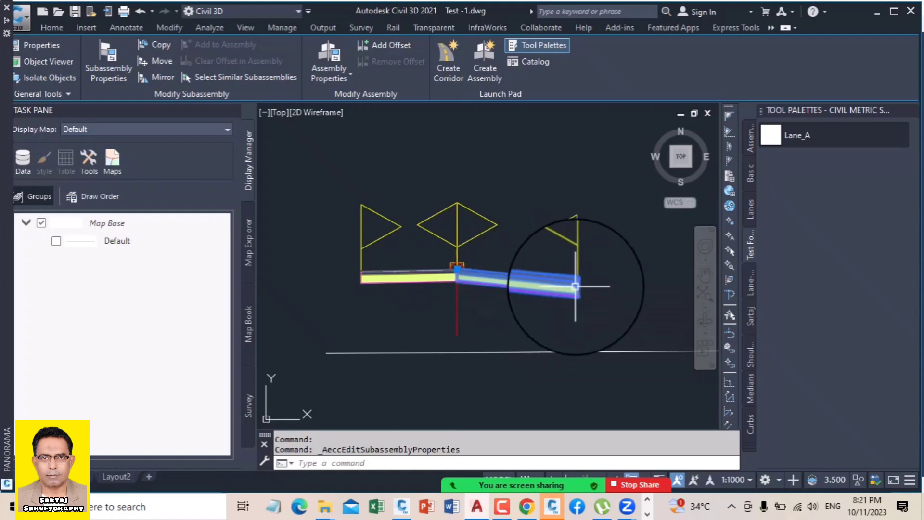
pyautogui.moveTo(603, 287); pyautogui.dragTo(453, 260, button='middle')
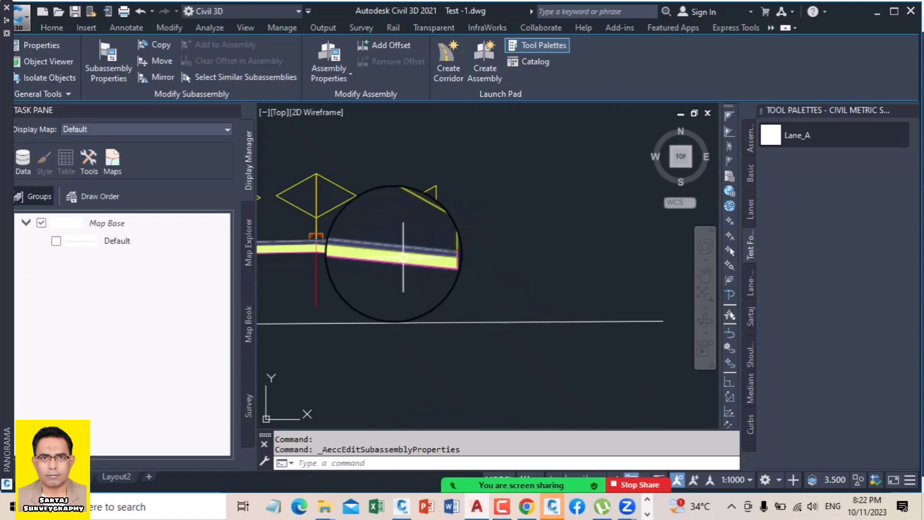
pyautogui.press('Escape')
pyautogui.press('Escape')
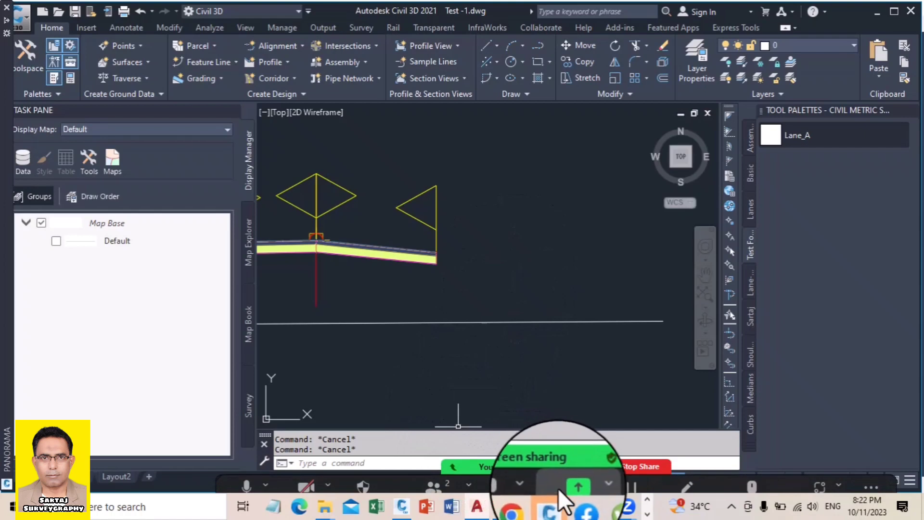
pyautogui.click(568, 481)
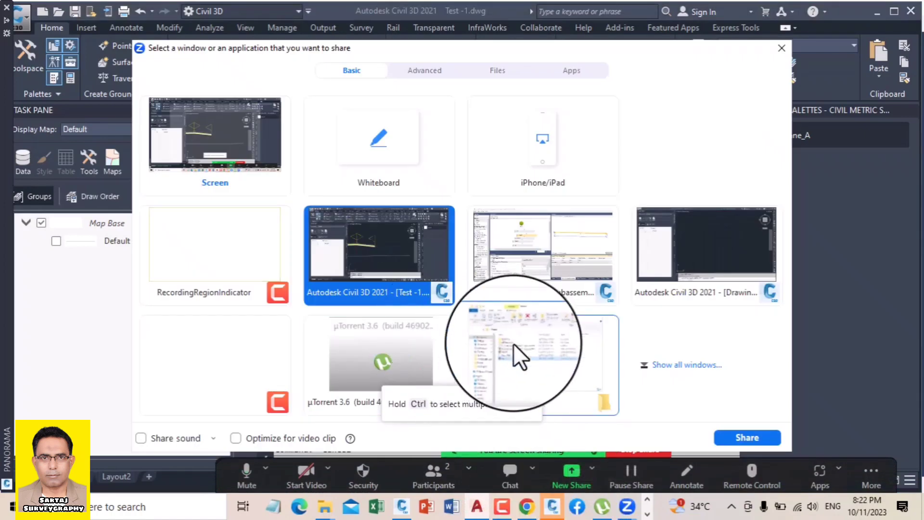
pyautogui.doubleClick(510, 226)
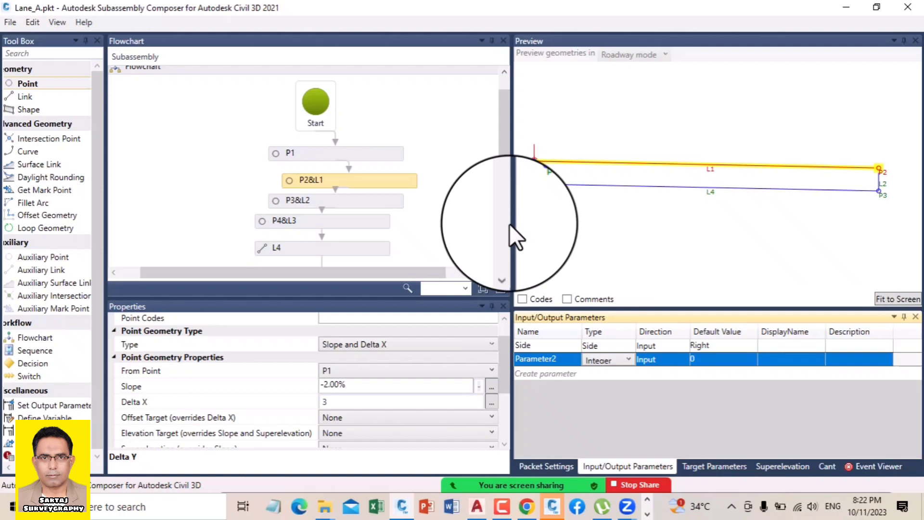
# Step: Return to Civil 3D and review the parameters and help coding diagram of the LaneSuperelevationAOR subassembly from the metric Lanes palette
pyautogui.click(843, 8)
pyautogui.scroll(-2, 559, 203)
pyautogui.scroll(3, 495, 261)
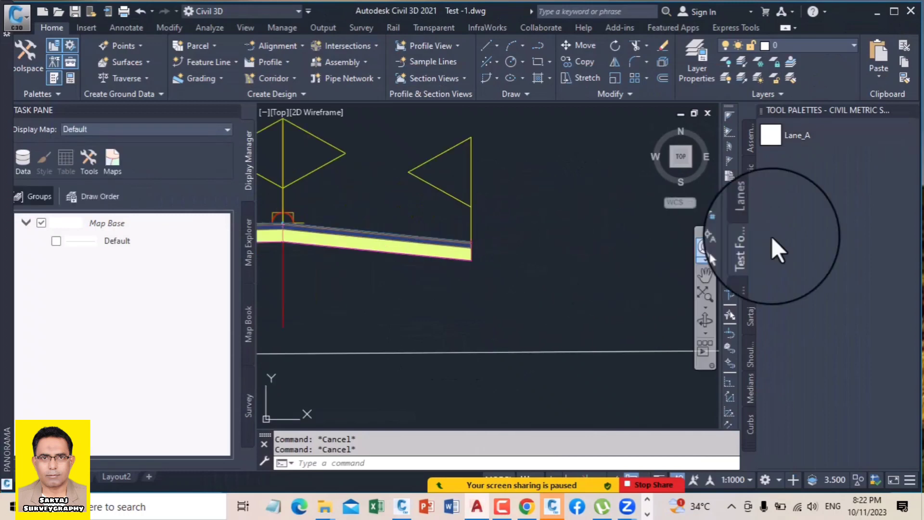
pyautogui.click(750, 210)
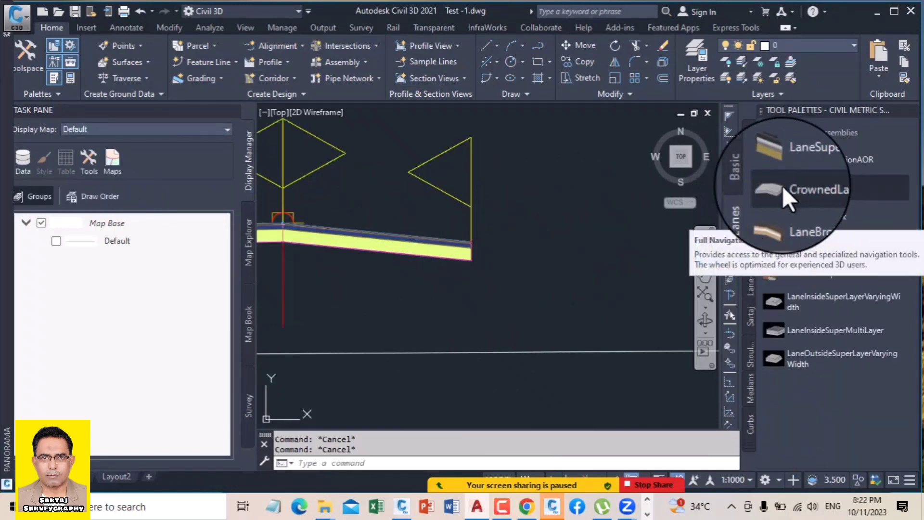
pyautogui.click(812, 161)
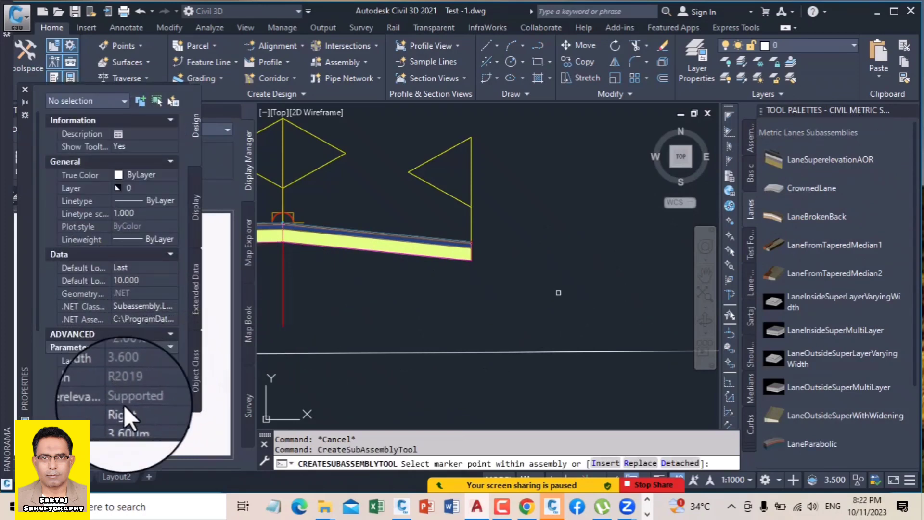
pyautogui.scroll(-3, 123, 405)
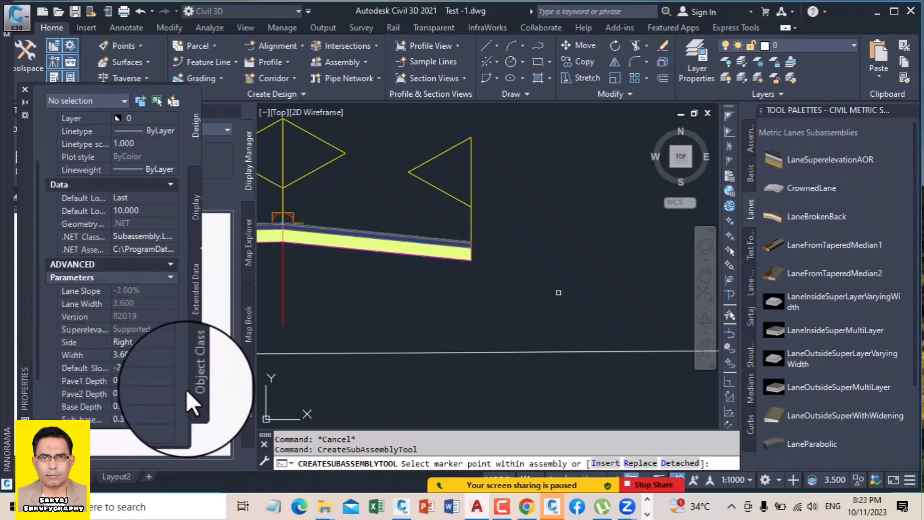
pyautogui.scroll(-3, 171, 332)
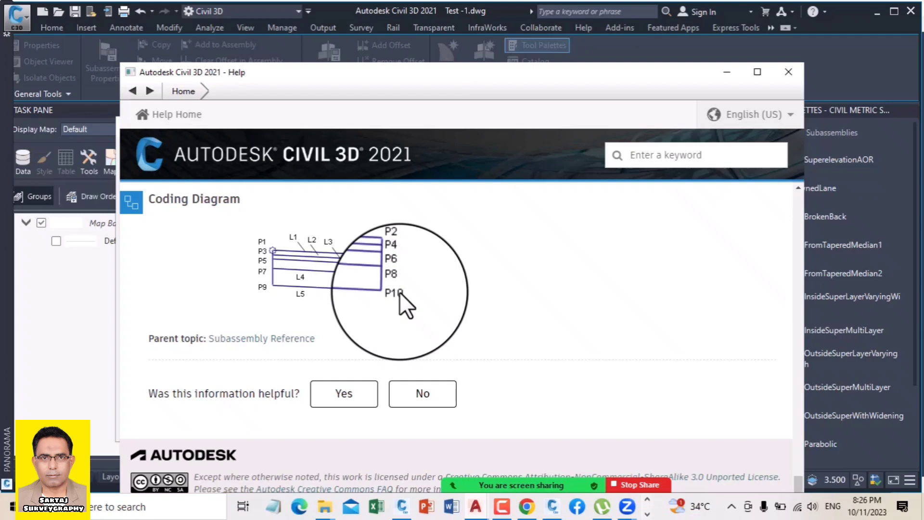
# Step: Minimize the help, close the LaneSuperelevationAOR properties, and switch back to Lane_A in Subassembly Composer
pyautogui.click(726, 72)
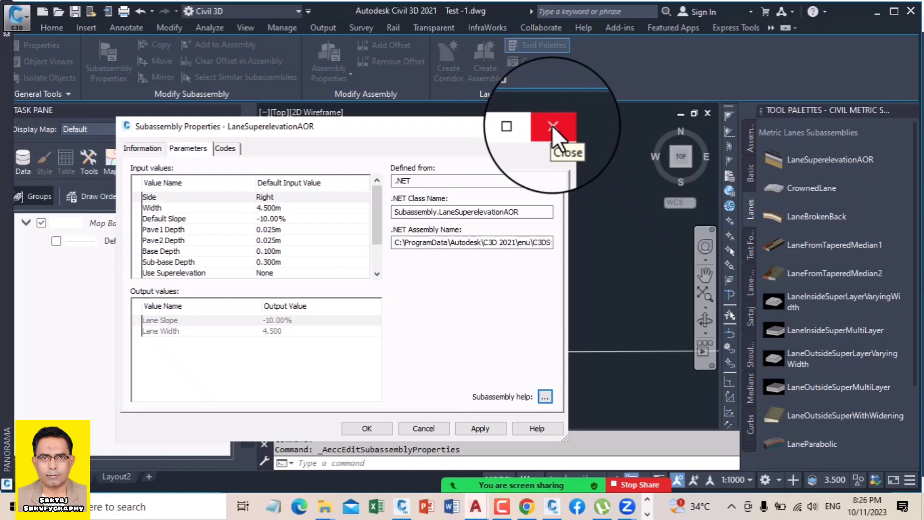
pyautogui.click(553, 126)
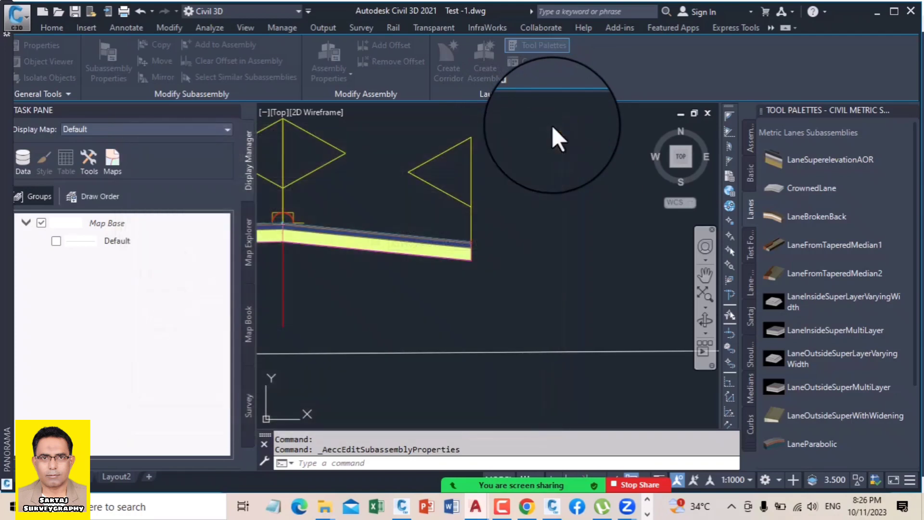
pyautogui.click(552, 125)
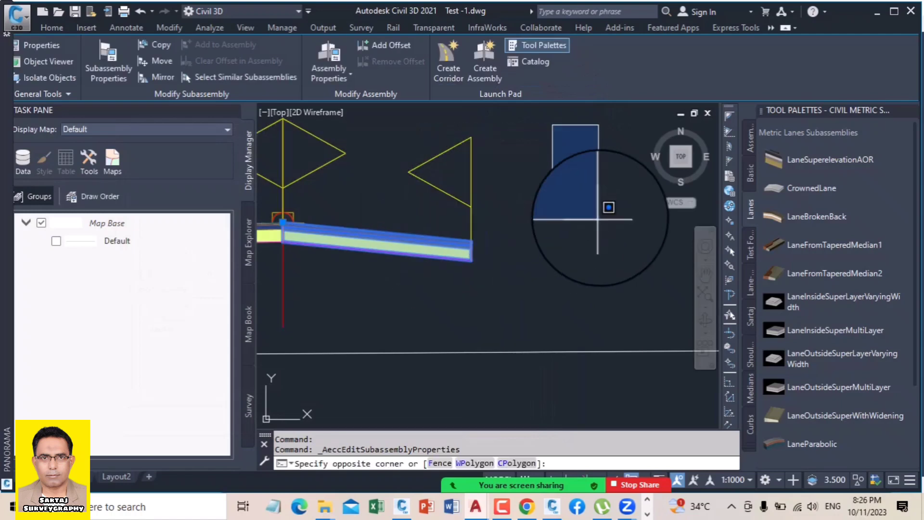
pyautogui.click(598, 219)
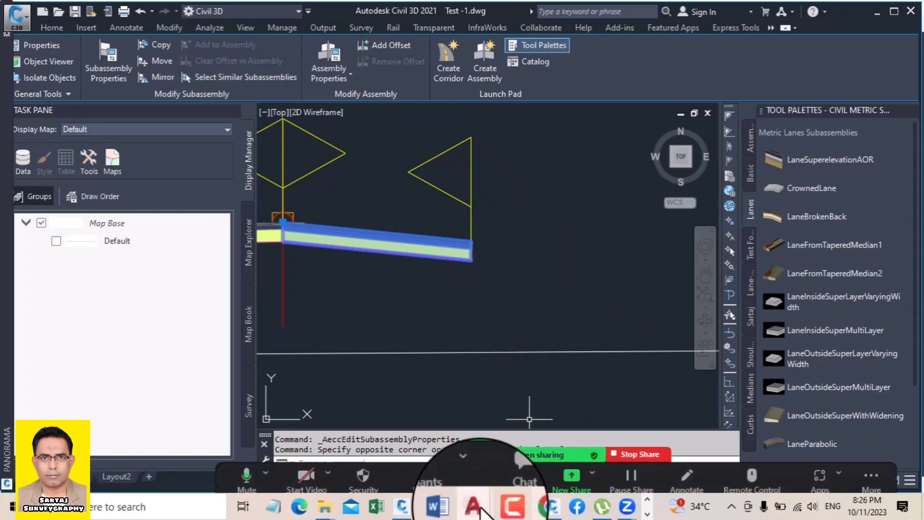
pyautogui.moveTo(503, 508)
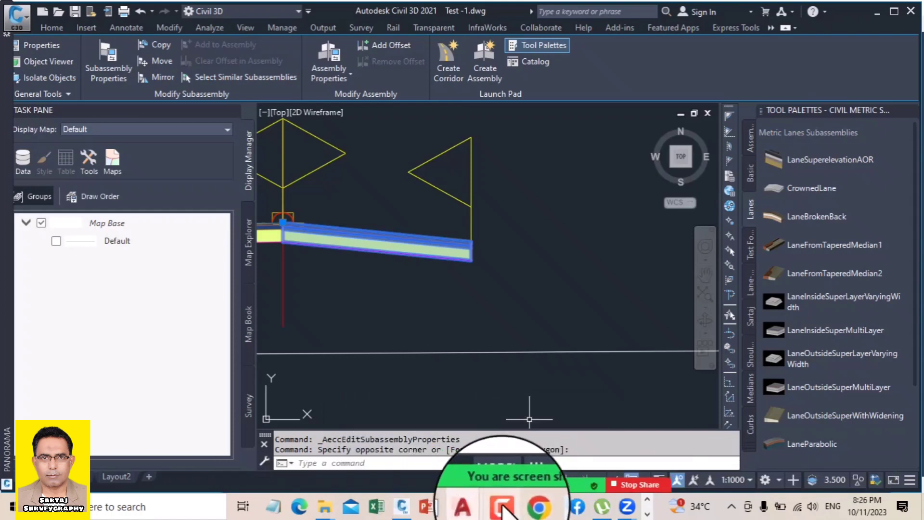
pyautogui.click(549, 486)
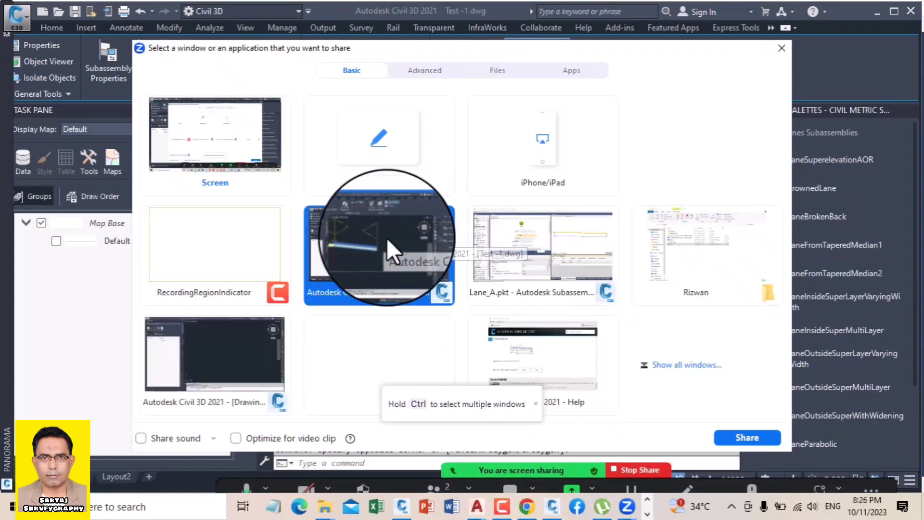
pyautogui.doubleClick(544, 237)
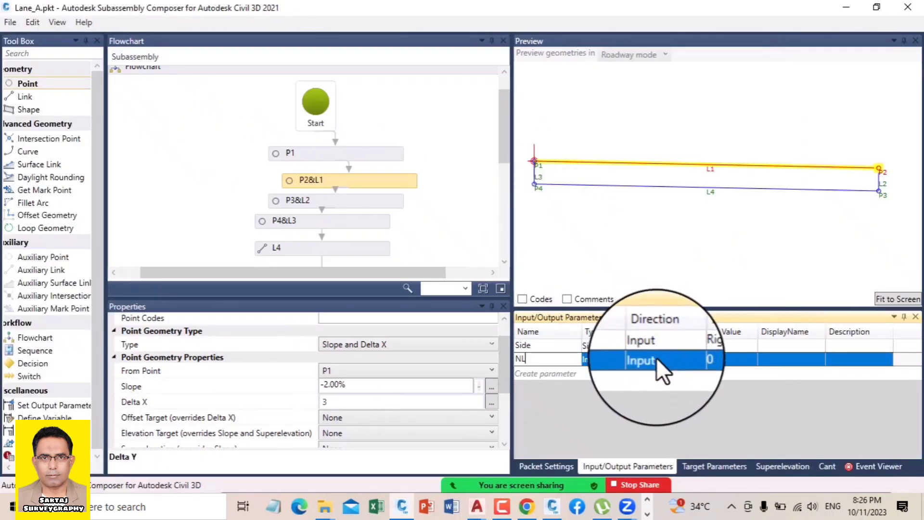
# Step: Name the Integer input parameter NL and set its default value to 2
pyautogui.click(605, 361)
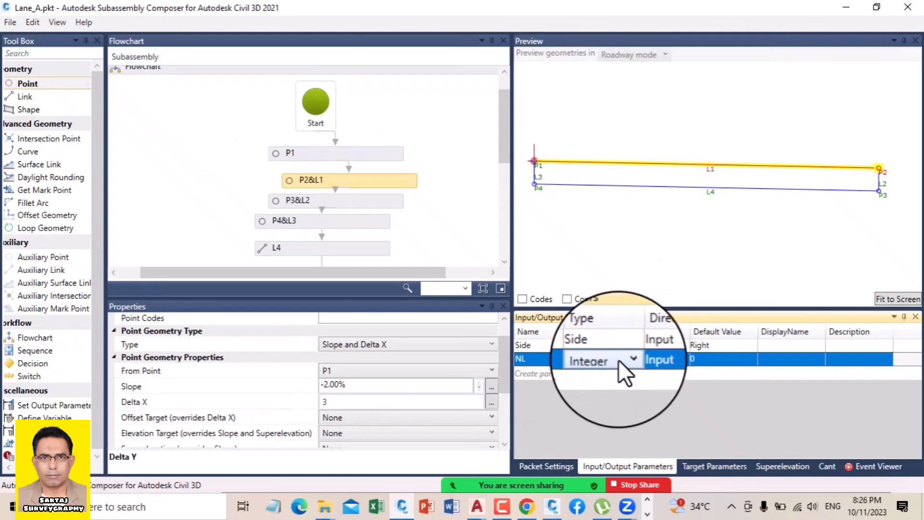
pyautogui.click(621, 360)
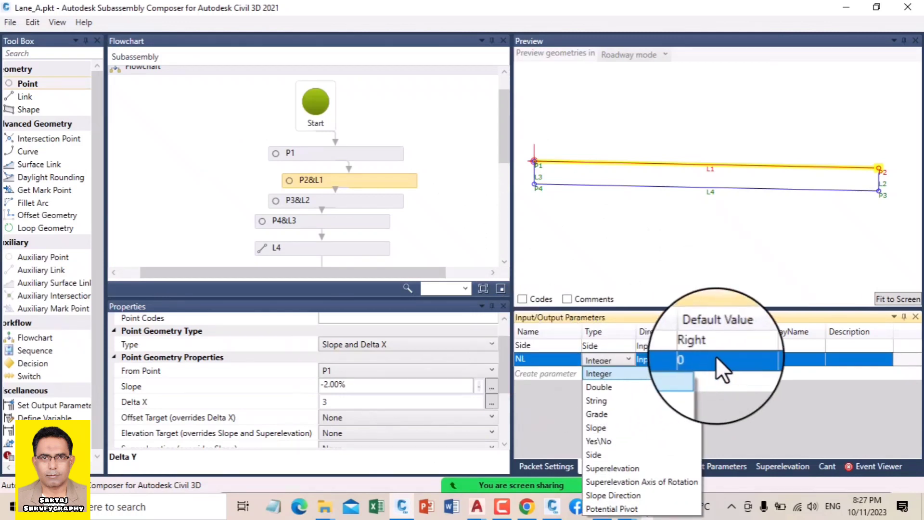
pyautogui.click(702, 357)
pyautogui.click(703, 359)
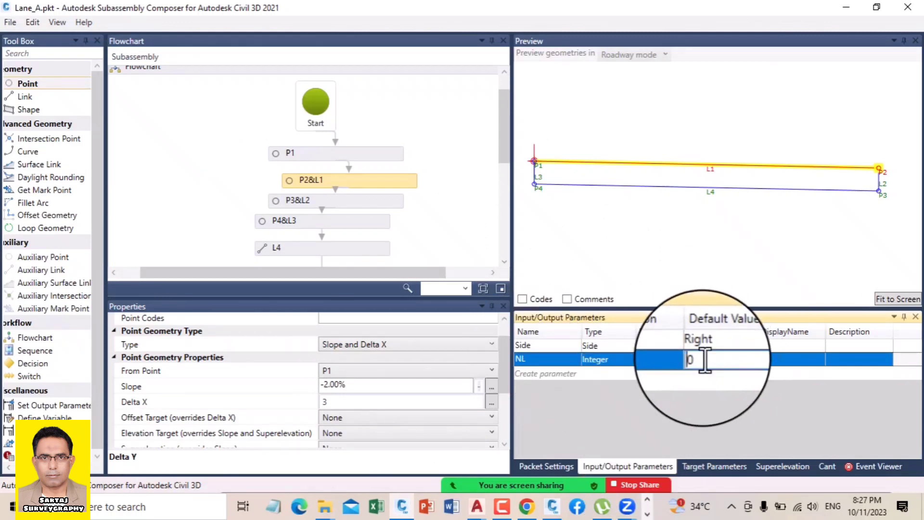
pyautogui.write('2')
pyautogui.click(624, 361)
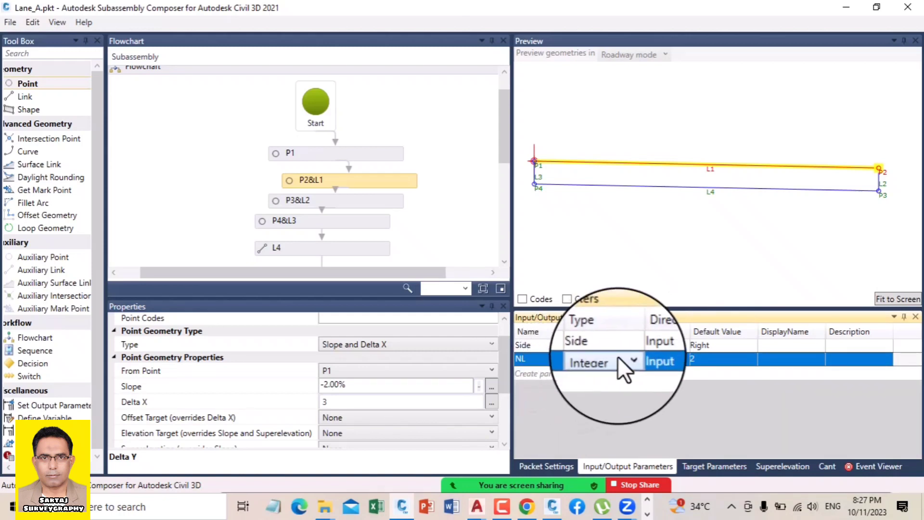
# Step: Create a third input parameter of type Double and set its default value to 2.025
pyautogui.click(559, 374)
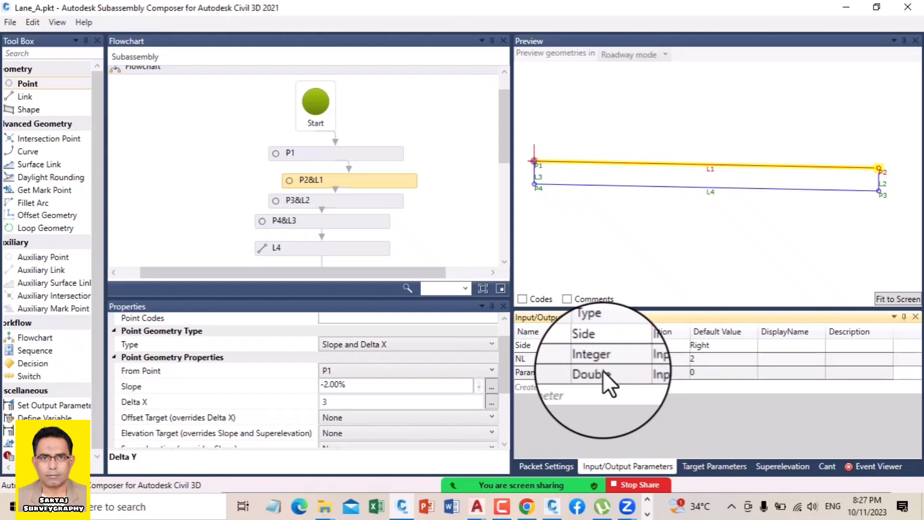
pyautogui.click(706, 372)
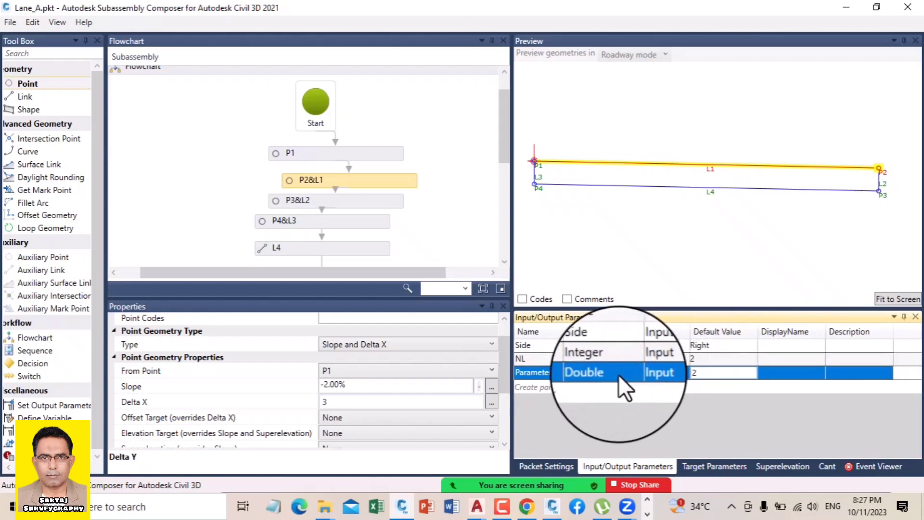
pyautogui.write('2')
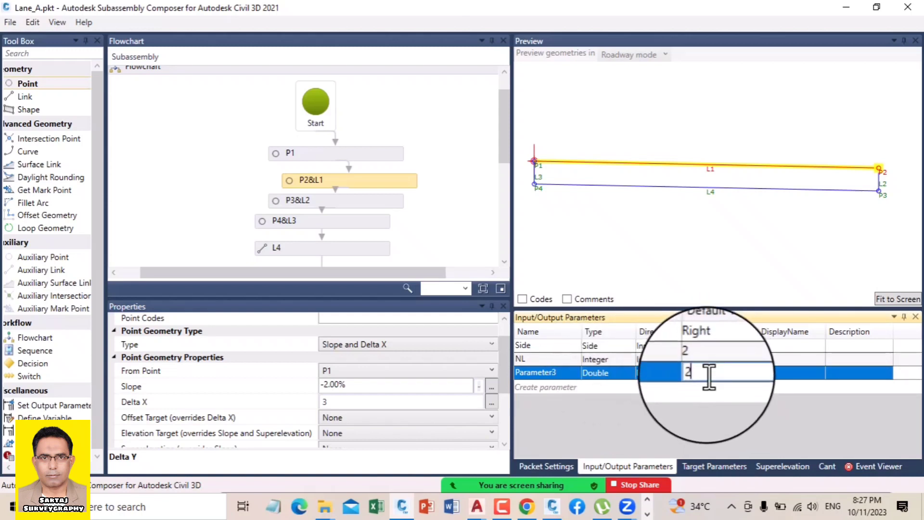
pyautogui.write('.025')
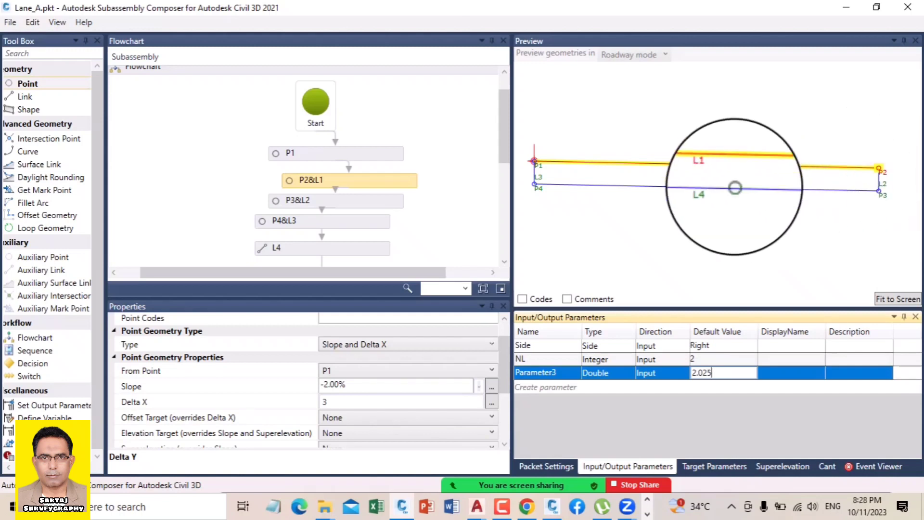
# Step: Change the type of the third input parameter to String
pyautogui.click(606, 372)
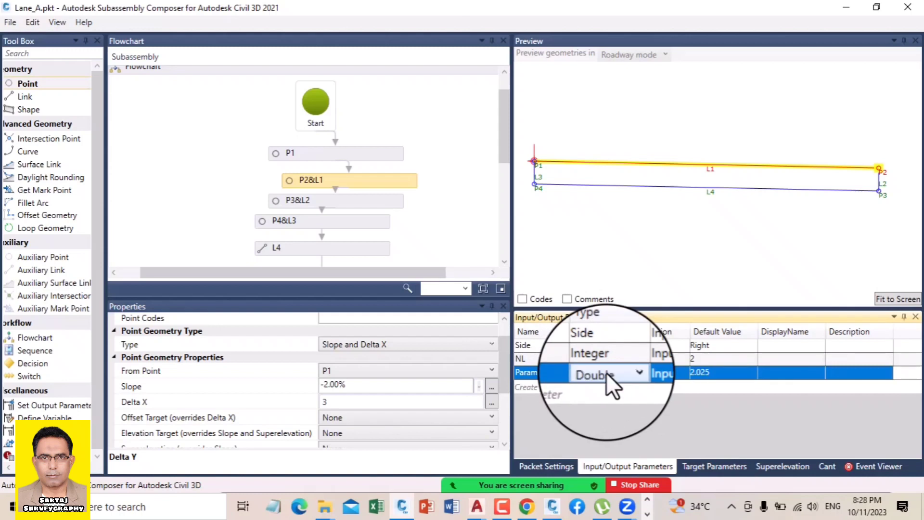
pyautogui.click(625, 371)
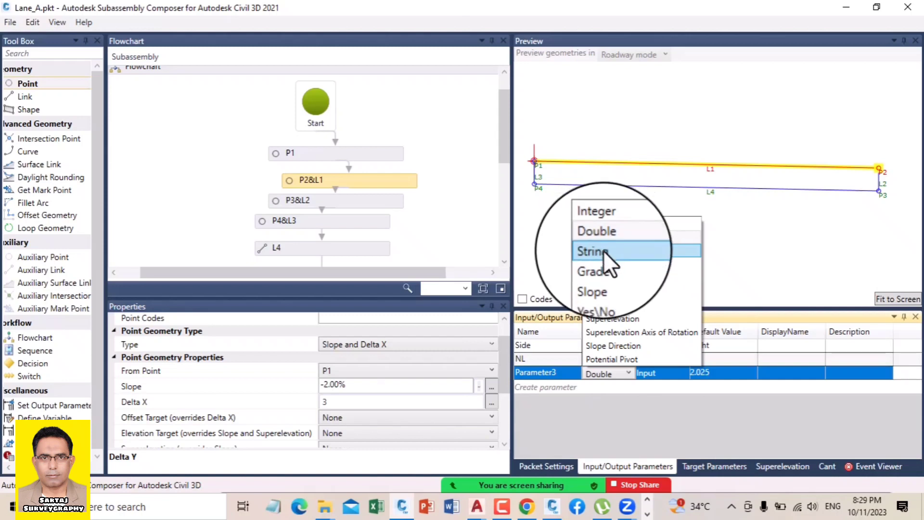
pyautogui.click(604, 251)
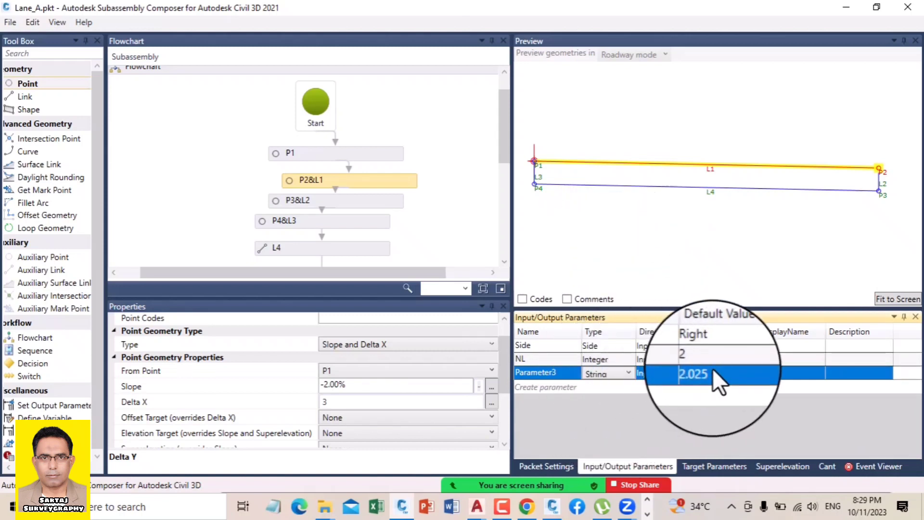
# Step: Create a fourth input parameter of type Double and open the third parameter's default value for editing
pyautogui.click(729, 390)
pyautogui.click(713, 383)
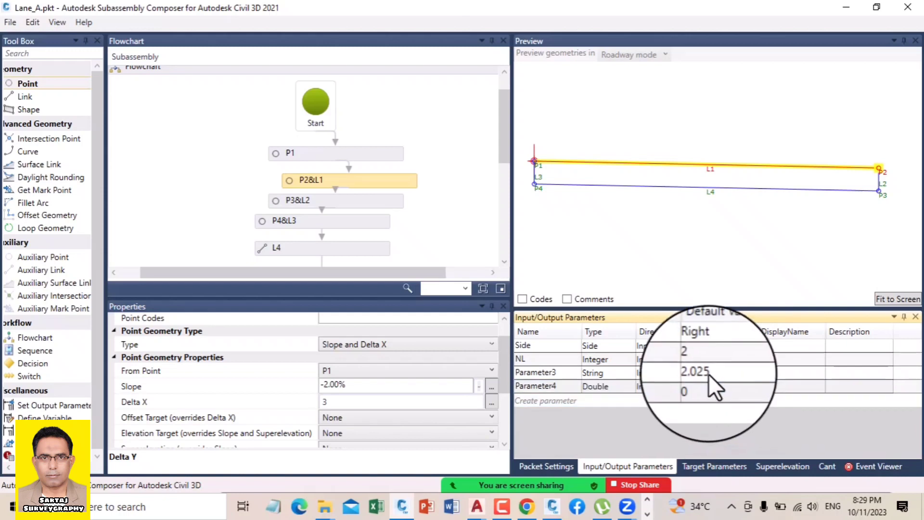
pyautogui.click(712, 373)
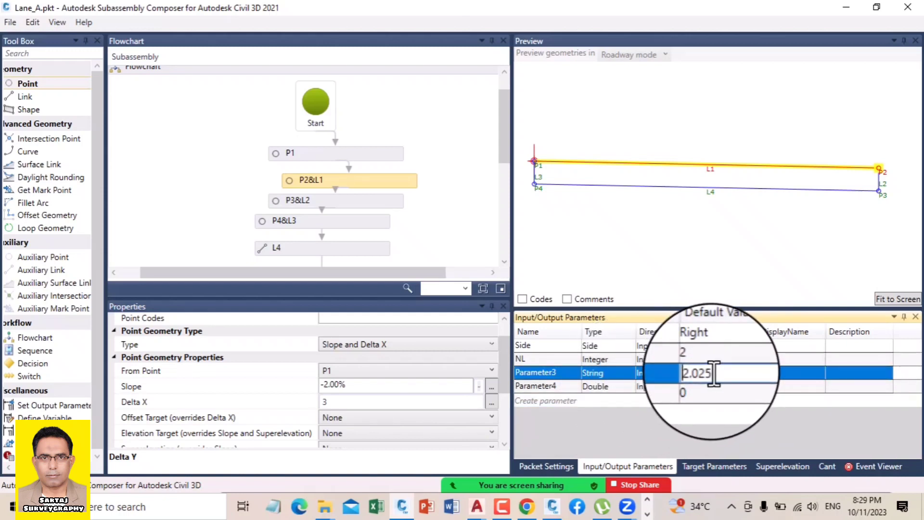
# Step: Look through the type choices for the third input parameter and set its type back to Double
pyautogui.click(620, 374)
pyautogui.click(623, 370)
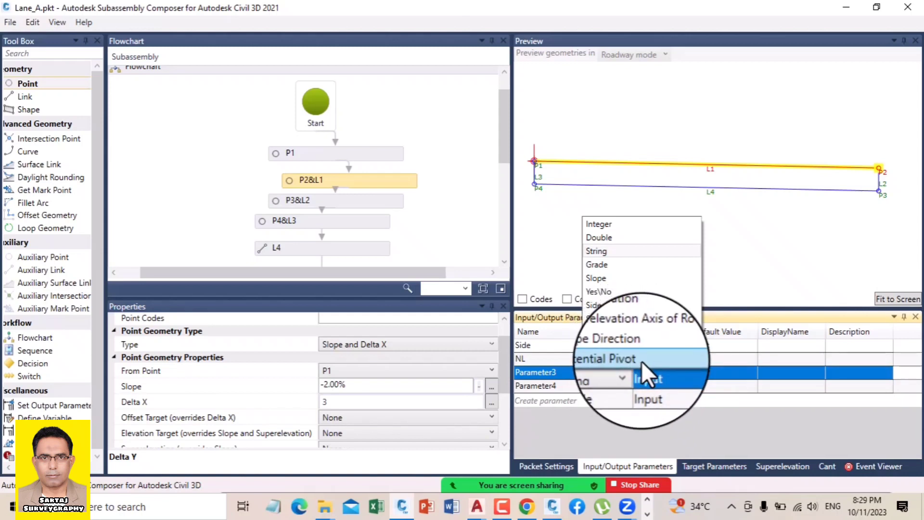
pyautogui.click(652, 421)
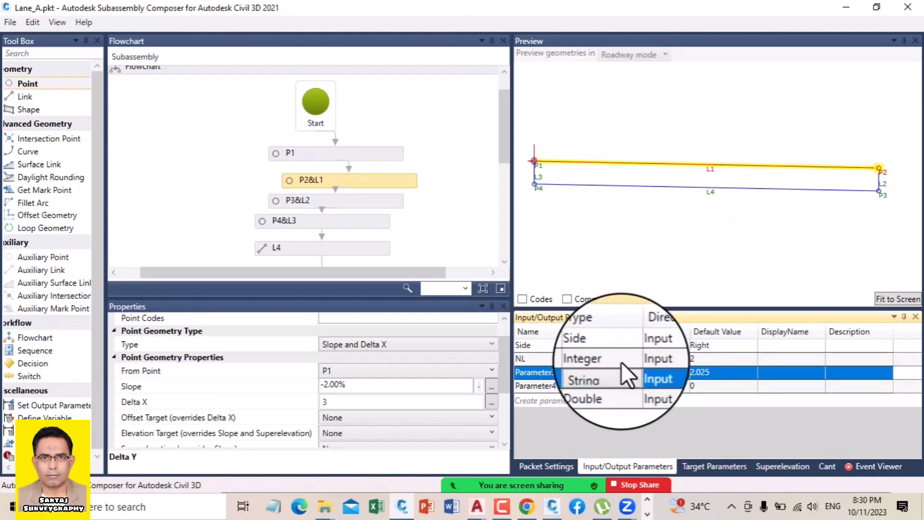
pyautogui.click(614, 371)
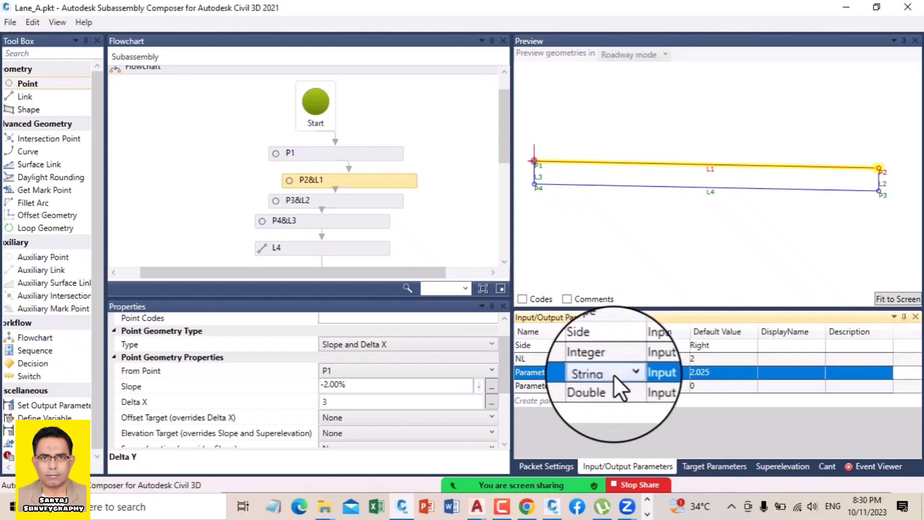
pyautogui.click(617, 374)
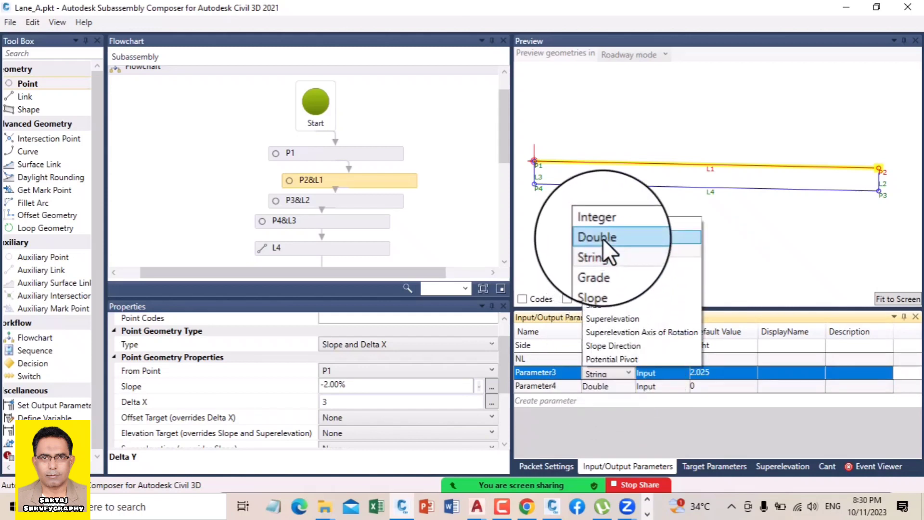
pyautogui.click(603, 238)
pyautogui.click(719, 371)
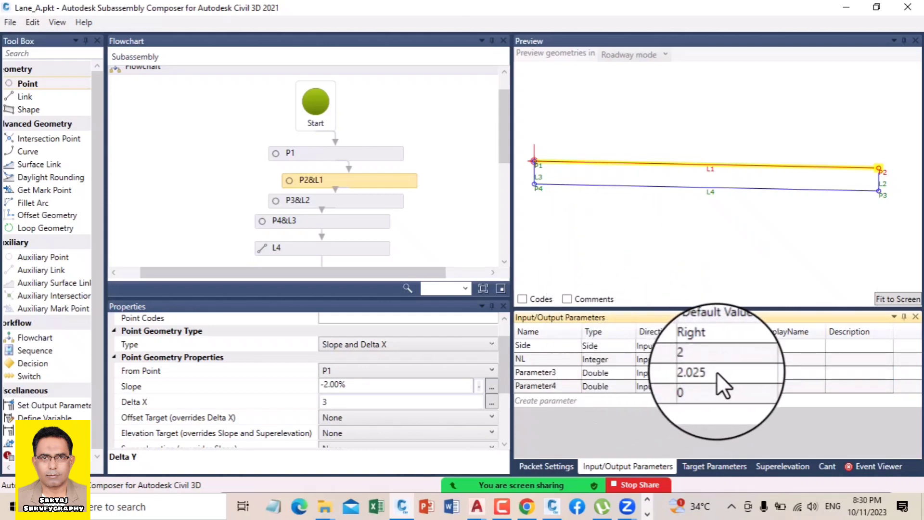
# Step: Set the third input parameter's default value to 3.65 and rename the parameter LW
pyautogui.doubleClick(717, 372)
pyautogui.write('3.65')
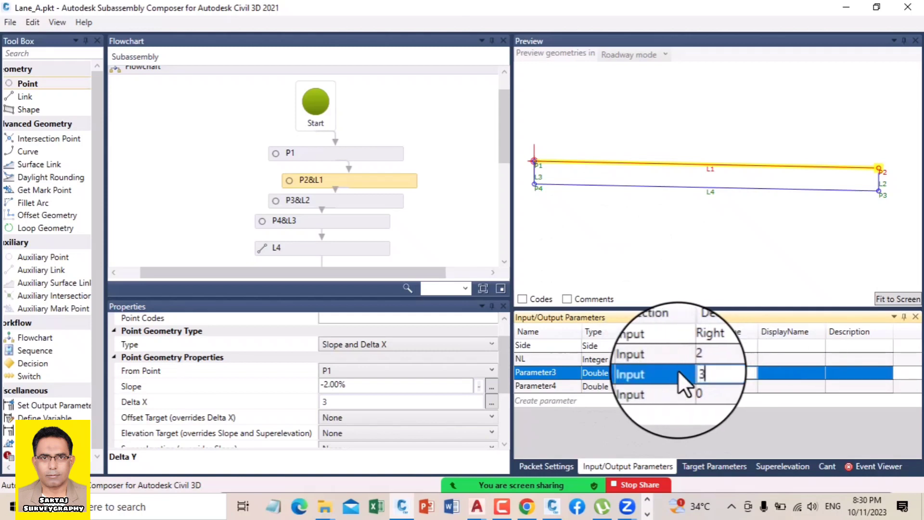
pyautogui.doubleClick(543, 373)
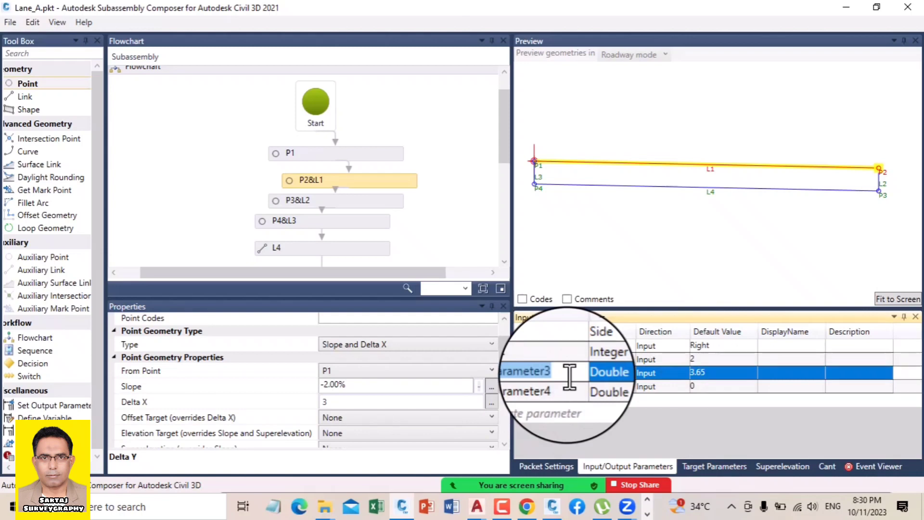
pyautogui.press('BackSpace')
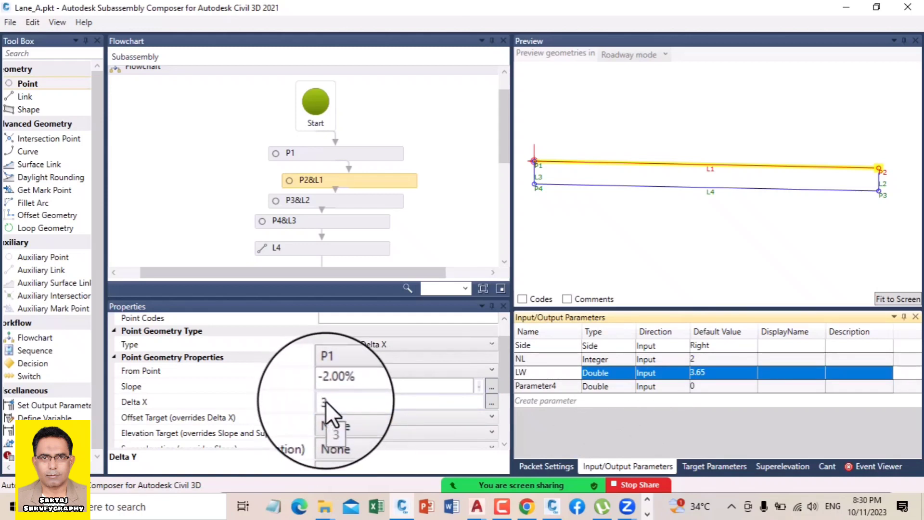
# Step: Try the undeclared name LV as the Delta X of P2&L1 and check the error in the Expression Editor
pyautogui.rightClick(519, 372)
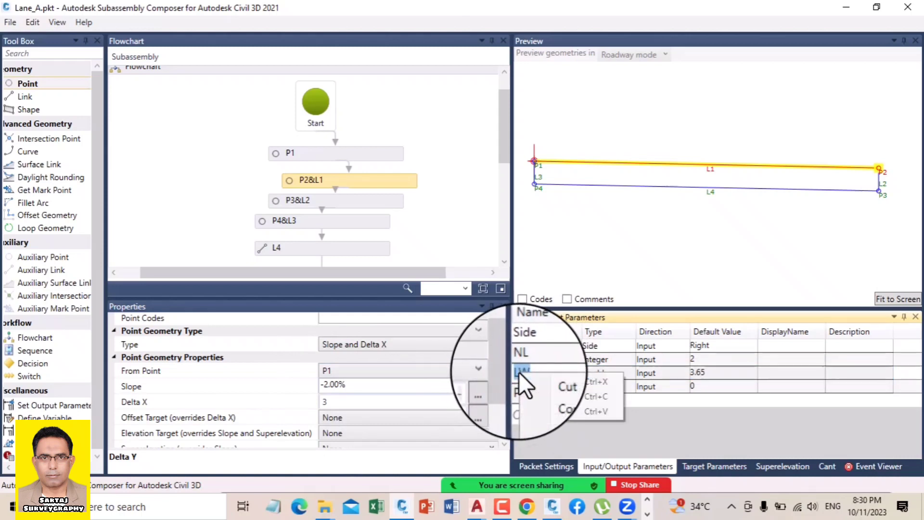
pyautogui.click(545, 396)
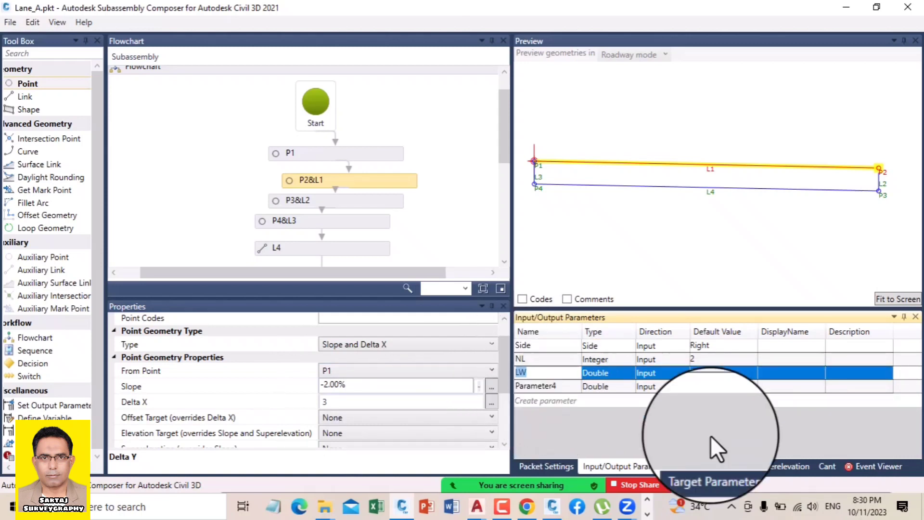
pyautogui.click(337, 402)
pyautogui.press('BackSpace')
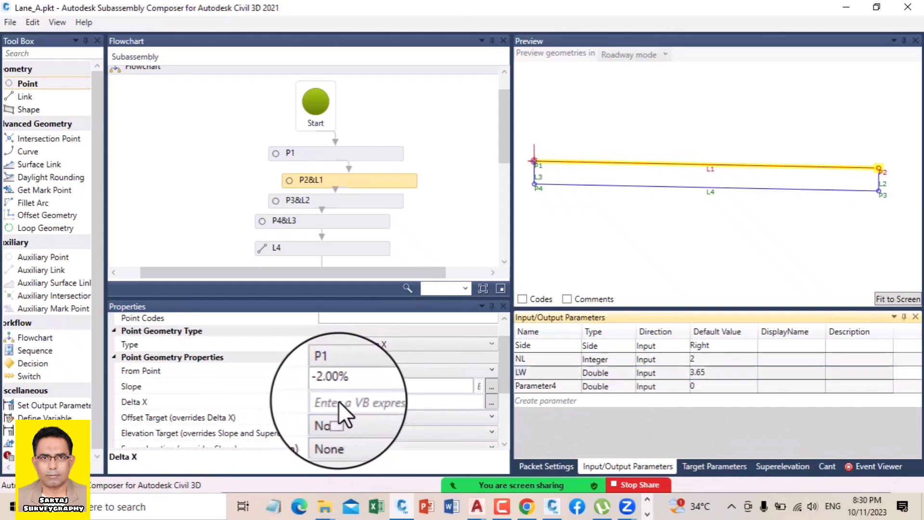
pyautogui.click(334, 401)
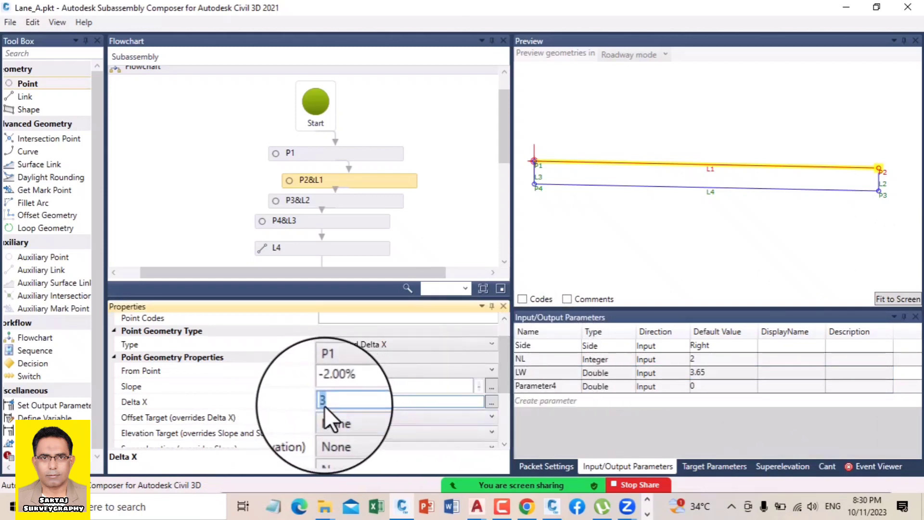
pyautogui.write('LW')
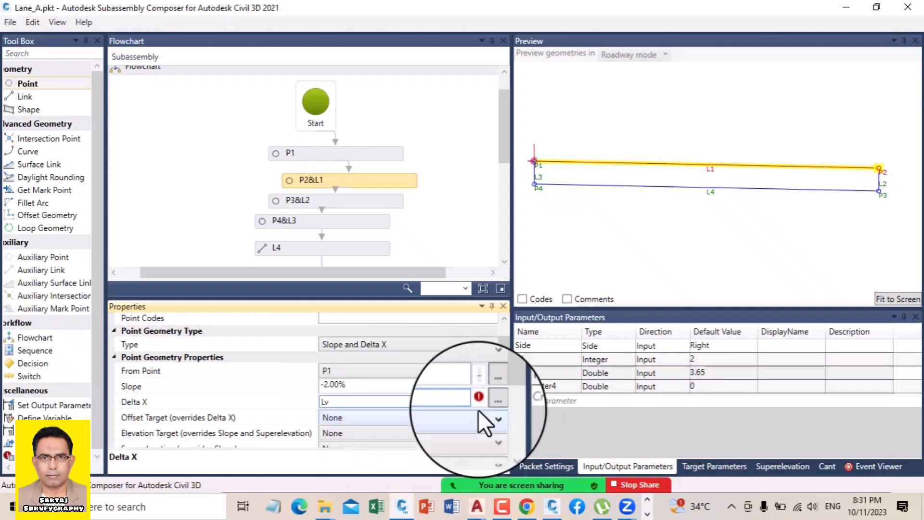
pyautogui.moveTo(479, 401)
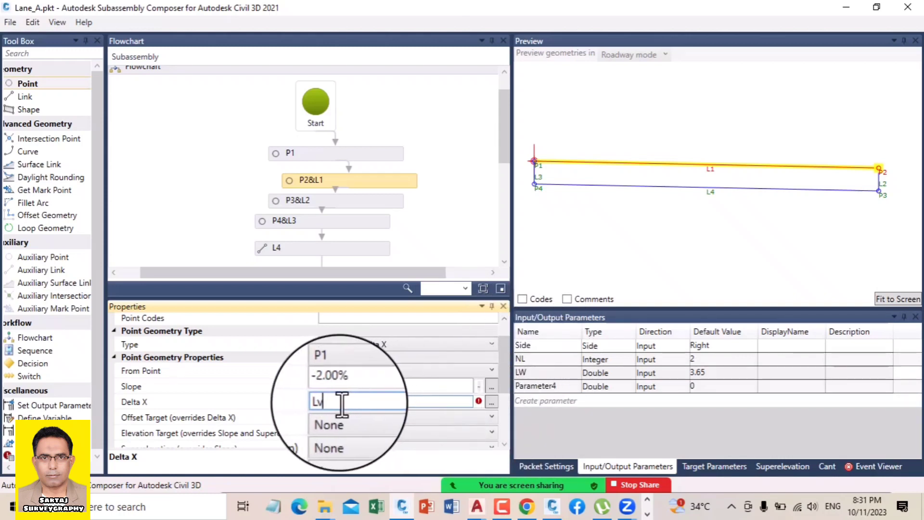
pyautogui.write('V')
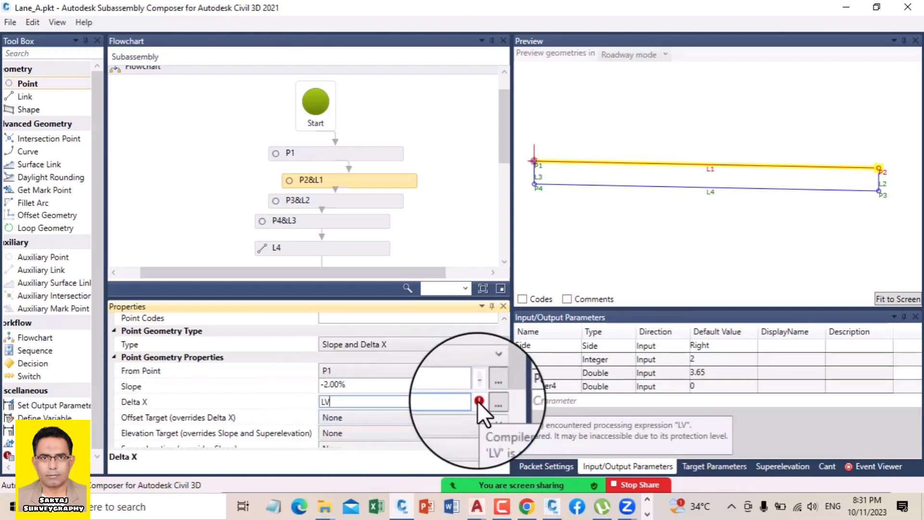
pyautogui.click(493, 402)
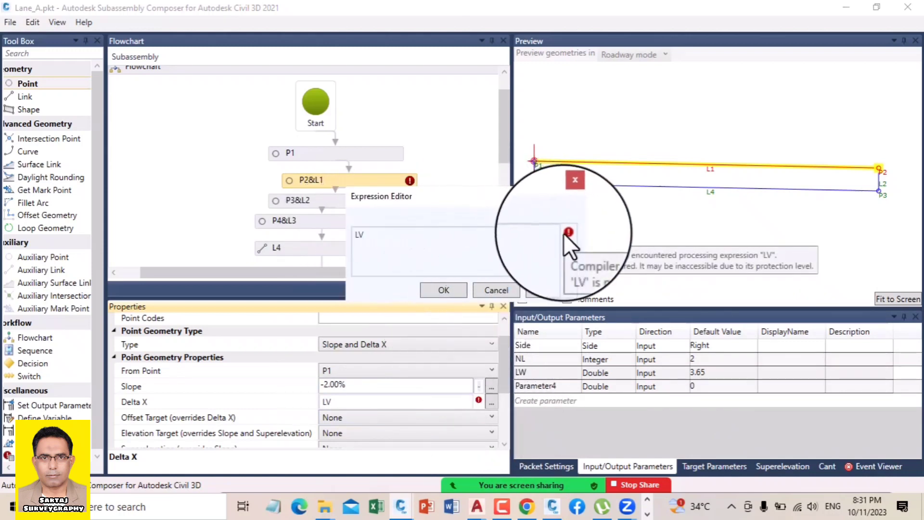
pyautogui.click(570, 197)
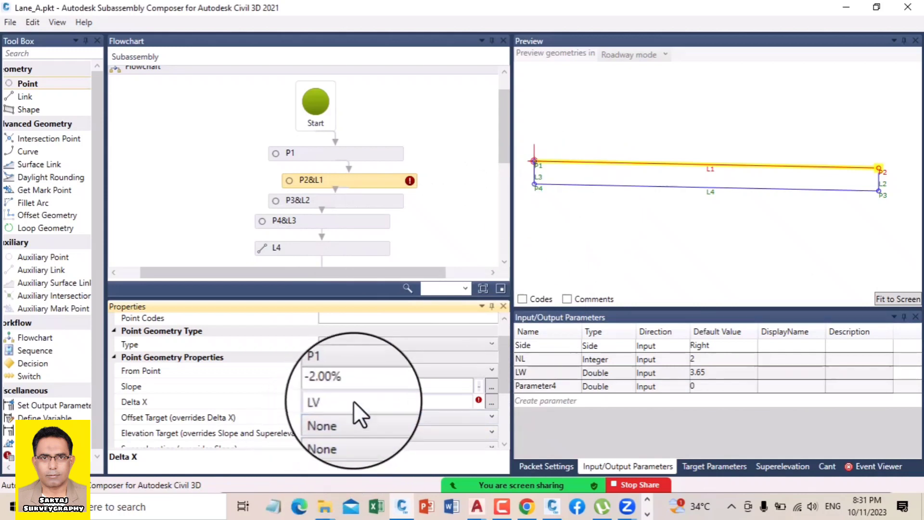
# Step: Set the Delta X of P2&L1 to the parameter LW and fit the preview to the screen
pyautogui.click(347, 408)
pyautogui.press('BackSpace')
pyautogui.write('W')
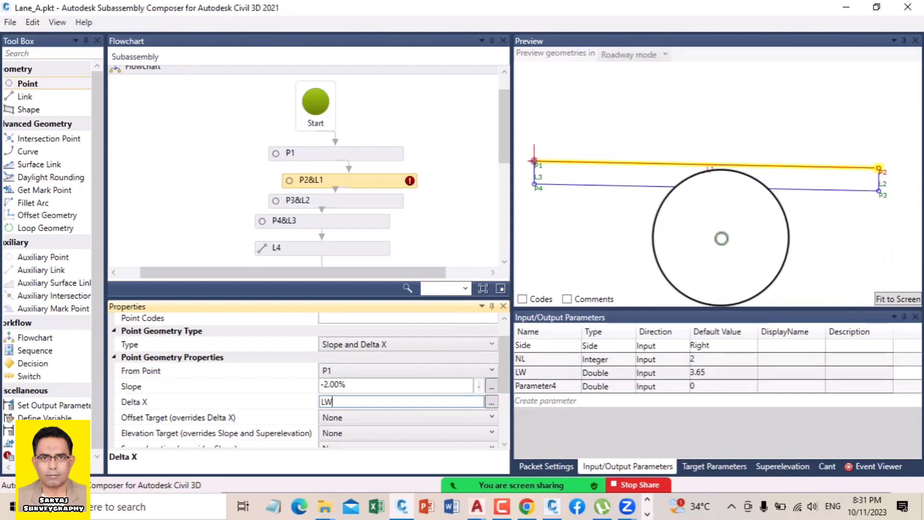
pyautogui.click(712, 238)
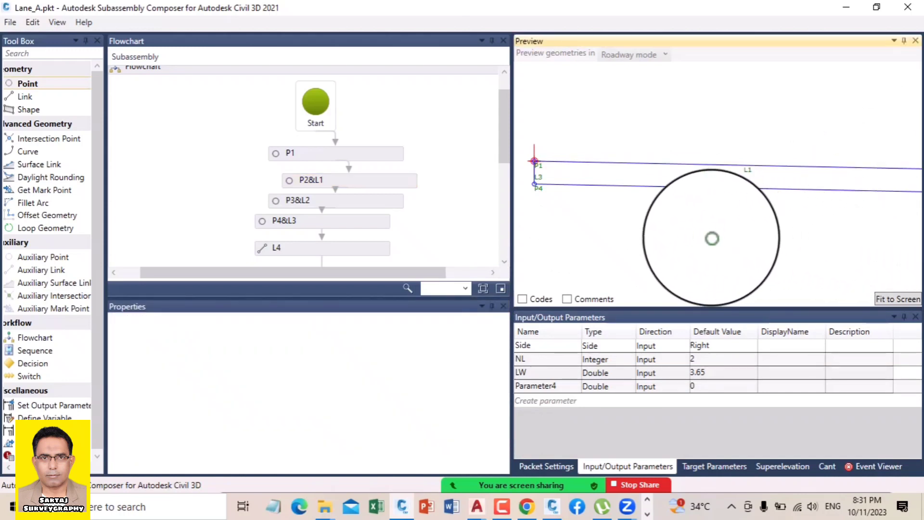
pyautogui.click(880, 296)
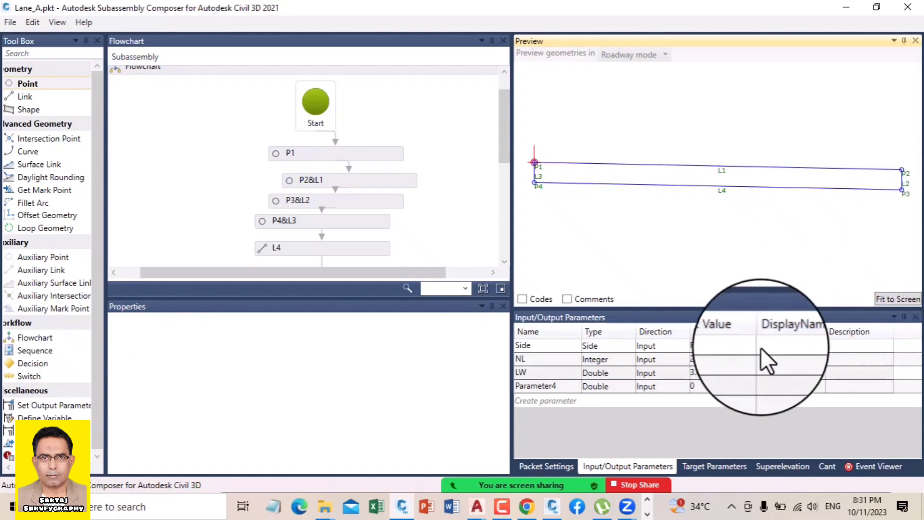
# Step: Set the default value of the LW parameter to 1 and apply it to the previewed lane geometry
pyautogui.click(707, 372)
pyautogui.click(314, 178)
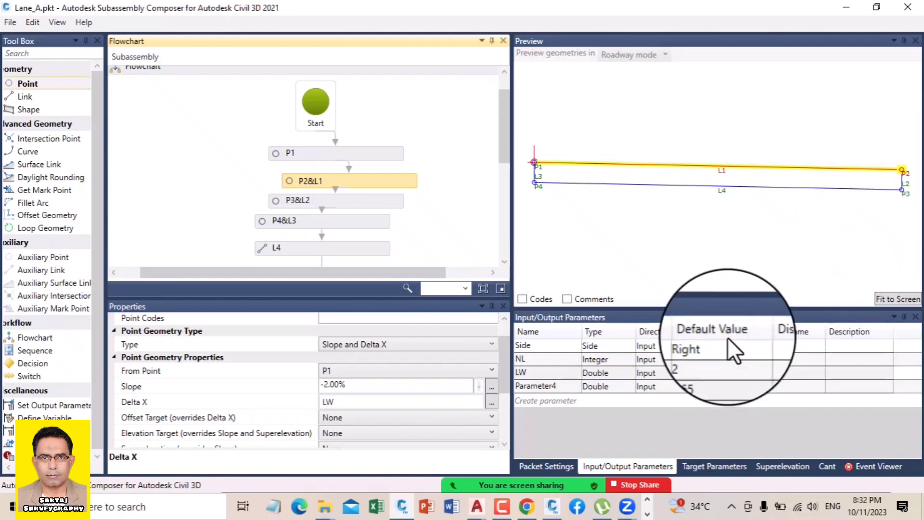
pyautogui.doubleClick(715, 373)
pyautogui.click(668, 373)
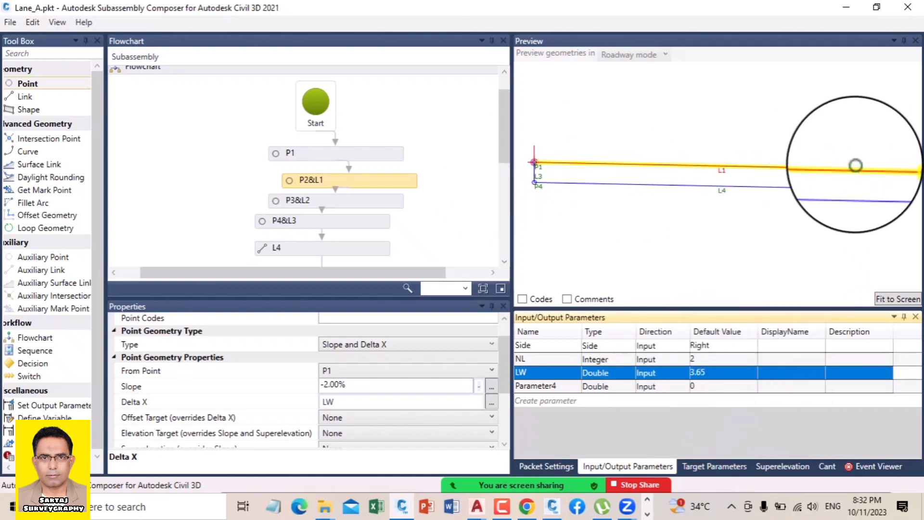
pyautogui.click(698, 373)
pyautogui.write('1')
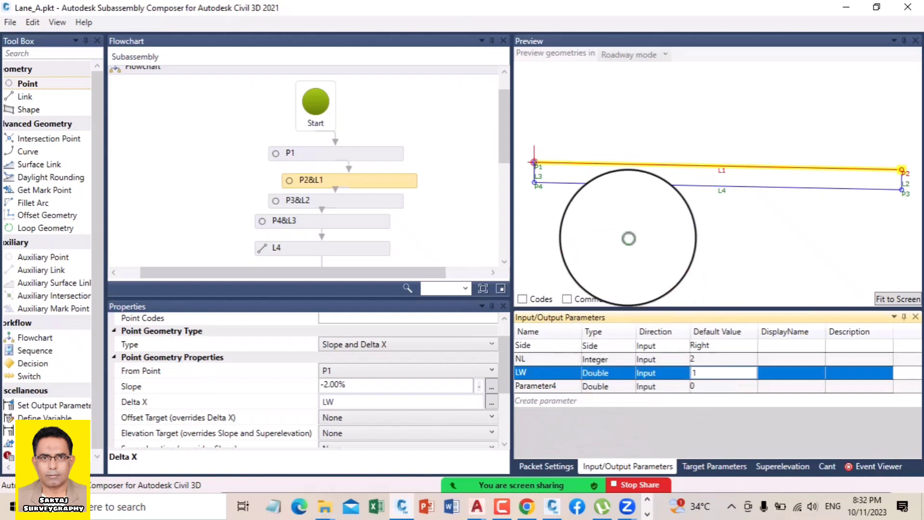
pyautogui.click(629, 238)
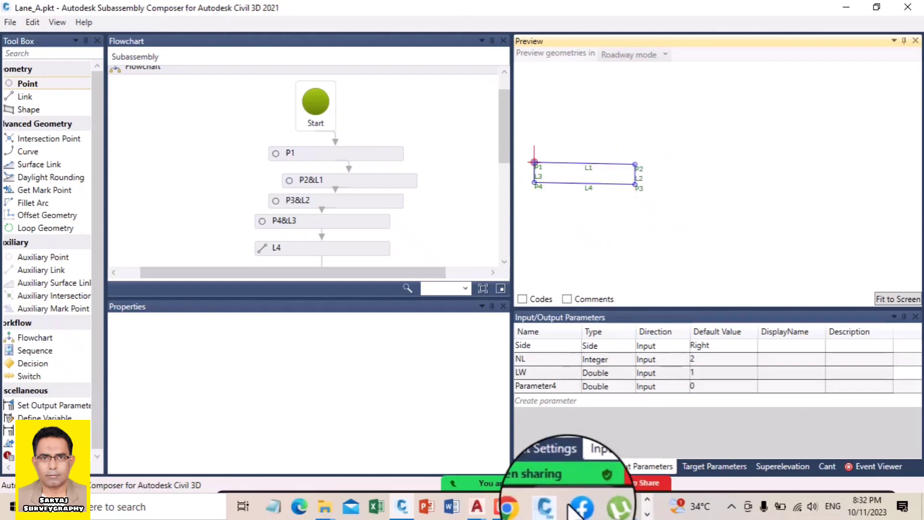
# Step: Switch to Civil 3D and examine the input values in the subassembly properties of the placed Lane_A
pyautogui.click(573, 479)
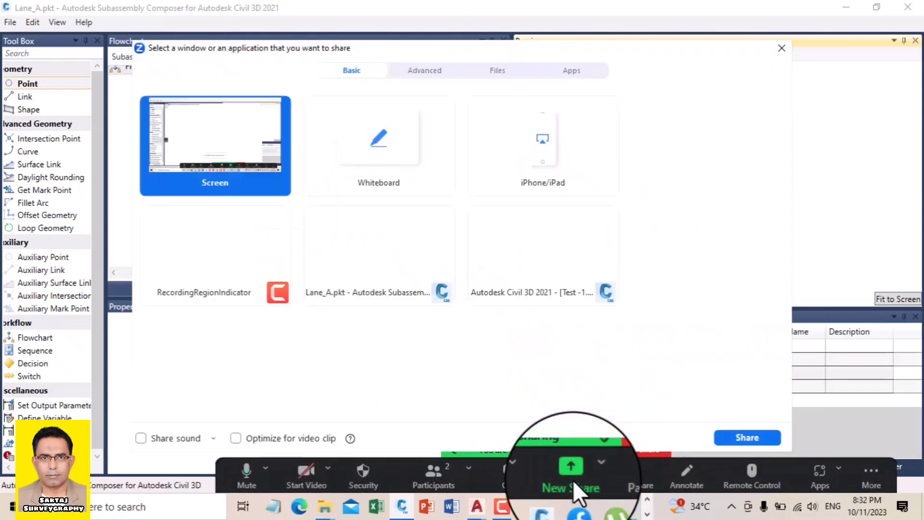
pyautogui.doubleClick(539, 255)
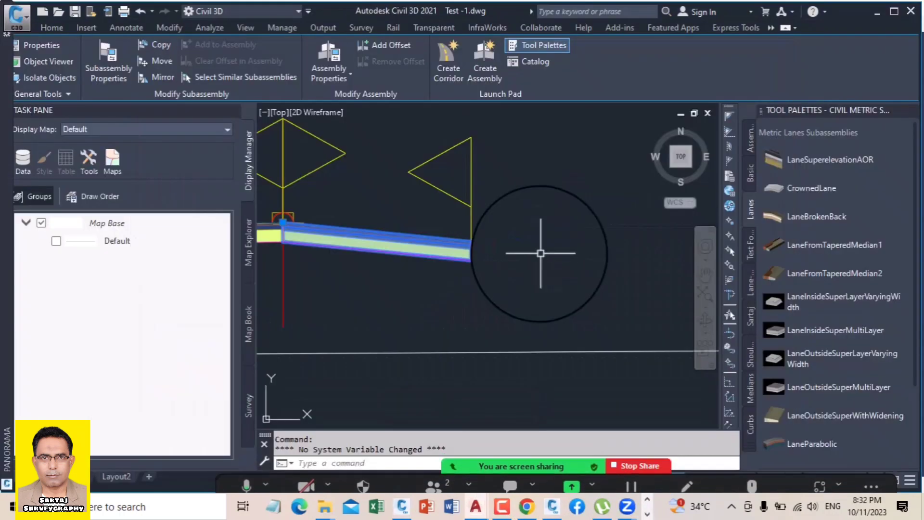
pyautogui.scroll(-5, 443, 306)
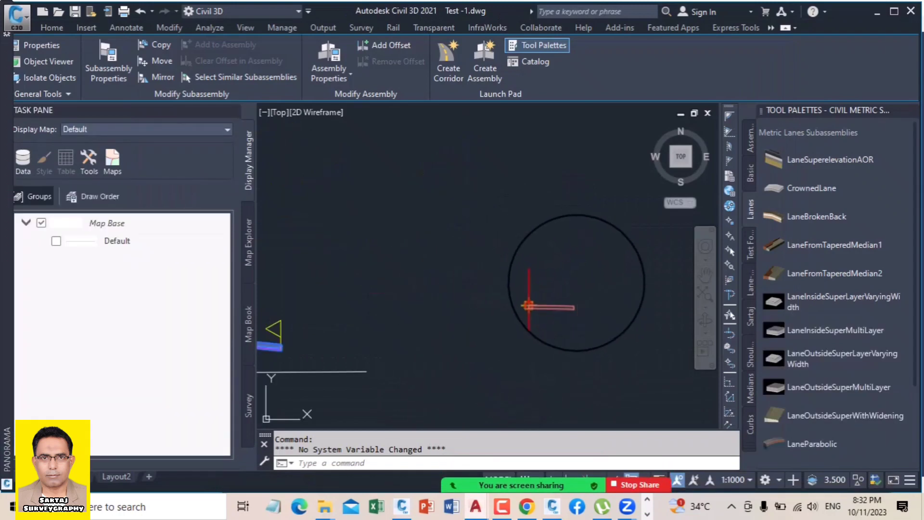
pyautogui.press('Escape')
pyautogui.press('Escape')
pyautogui.click(564, 297)
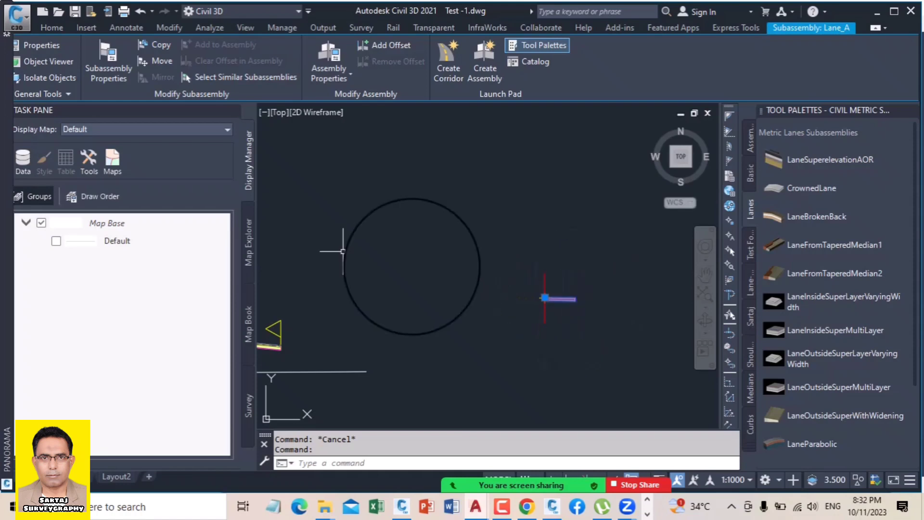
pyautogui.click(125, 85)
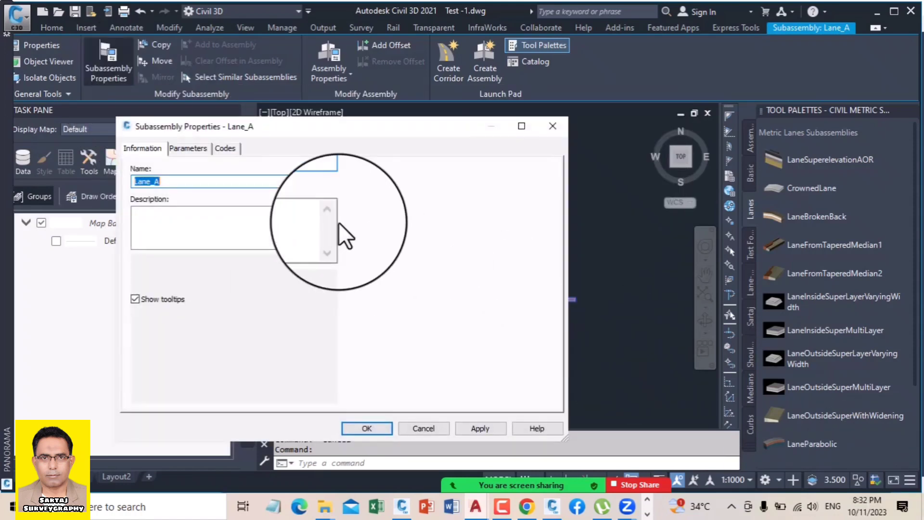
pyautogui.click(188, 148)
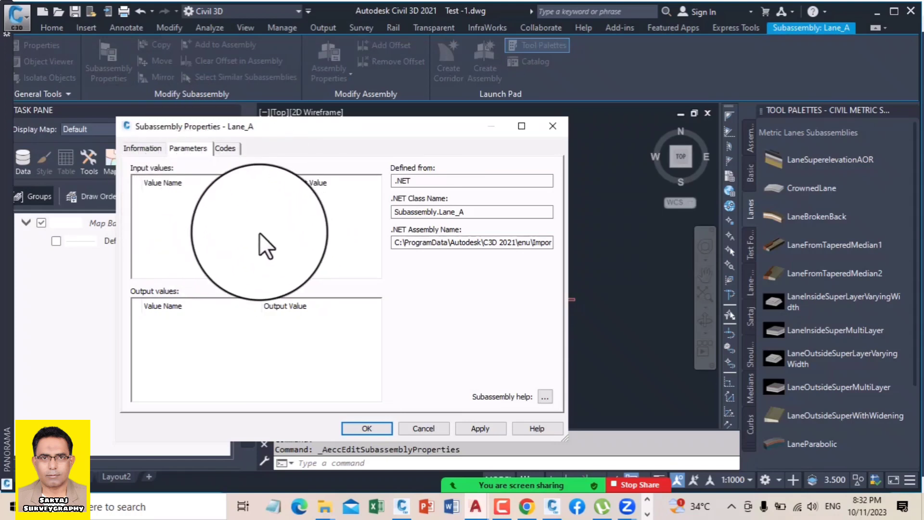
pyautogui.click(557, 127)
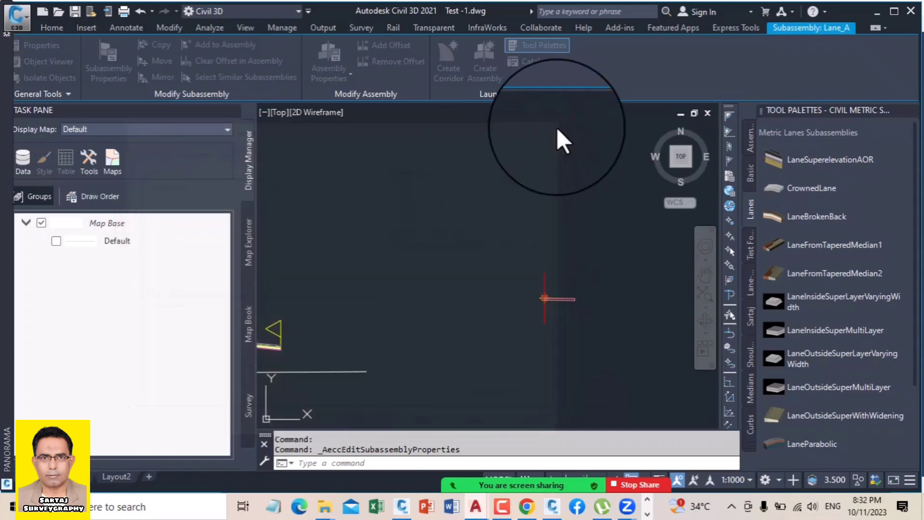
# Step: Switch back to Subassembly Composer and show the properties of P2&L1
pyautogui.moveTo(542, 486)
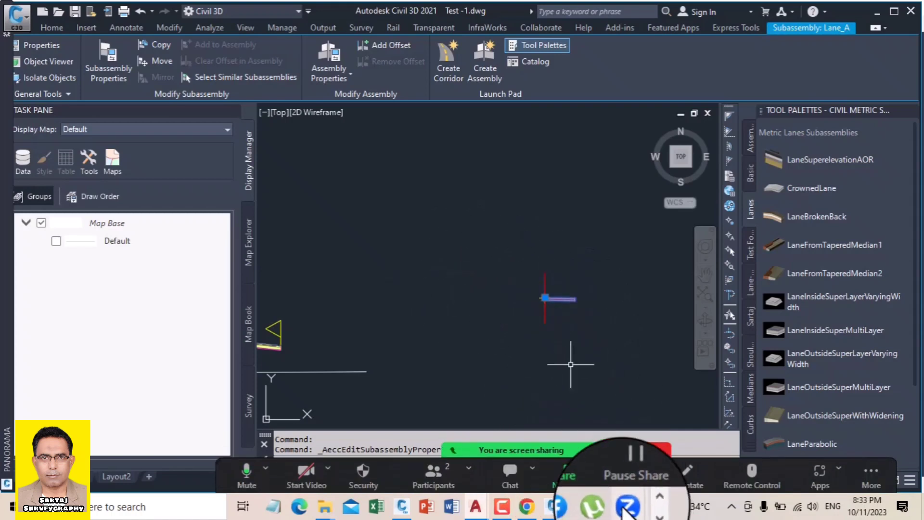
pyautogui.click(575, 478)
pyautogui.click(350, 252)
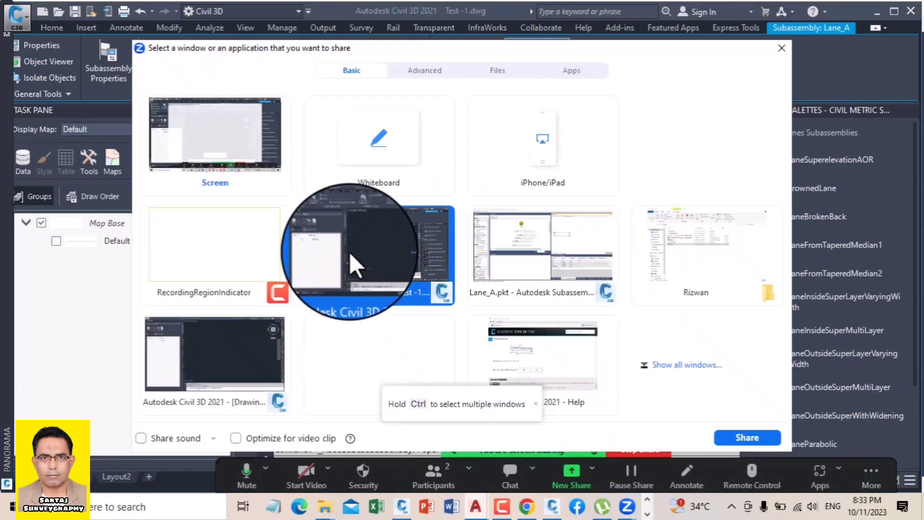
pyautogui.doubleClick(518, 250)
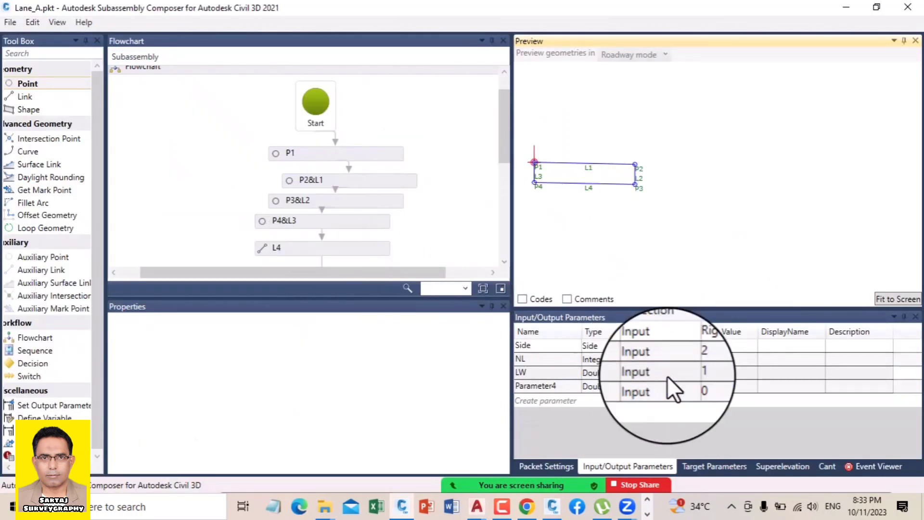
pyautogui.click(327, 180)
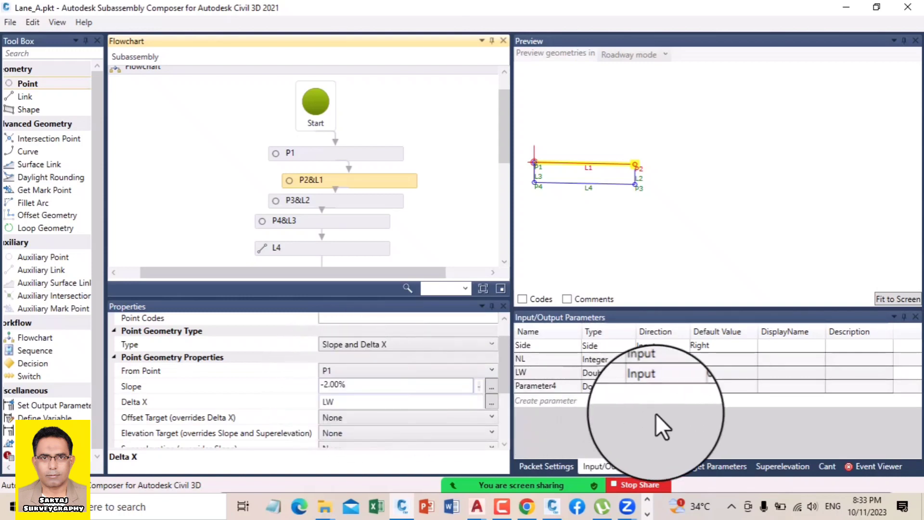
# Step: Change the type of the fourth input parameter to Grade
pyautogui.click(608, 385)
pyautogui.click(607, 385)
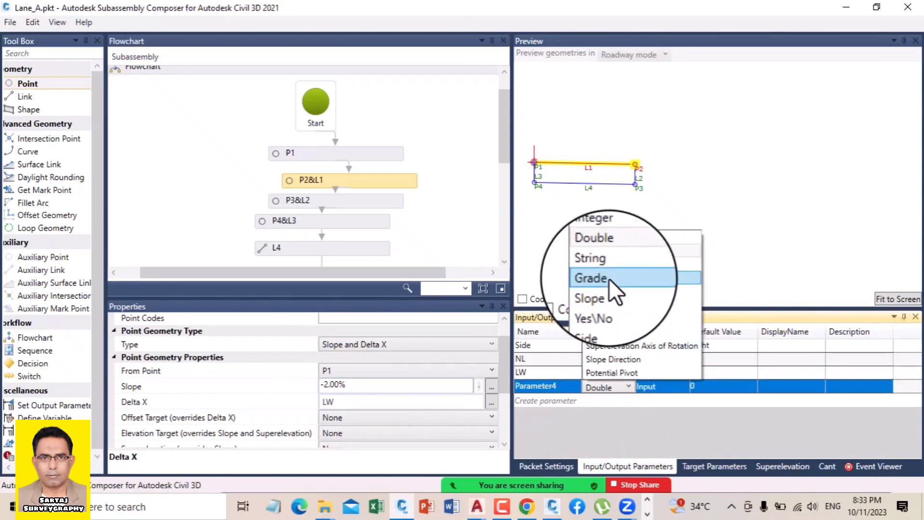
pyautogui.click(608, 279)
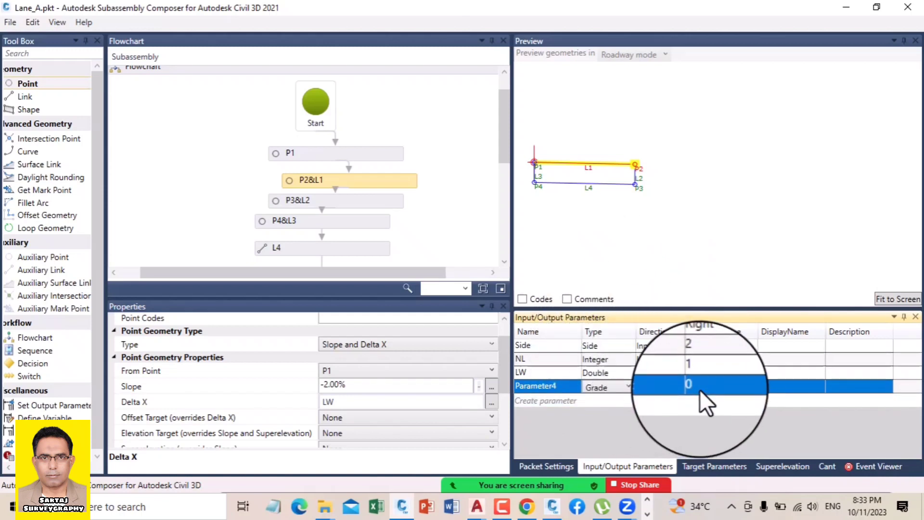
# Step: Rename the fourth input parameter, the one of type Grade, to LG
pyautogui.click(552, 386)
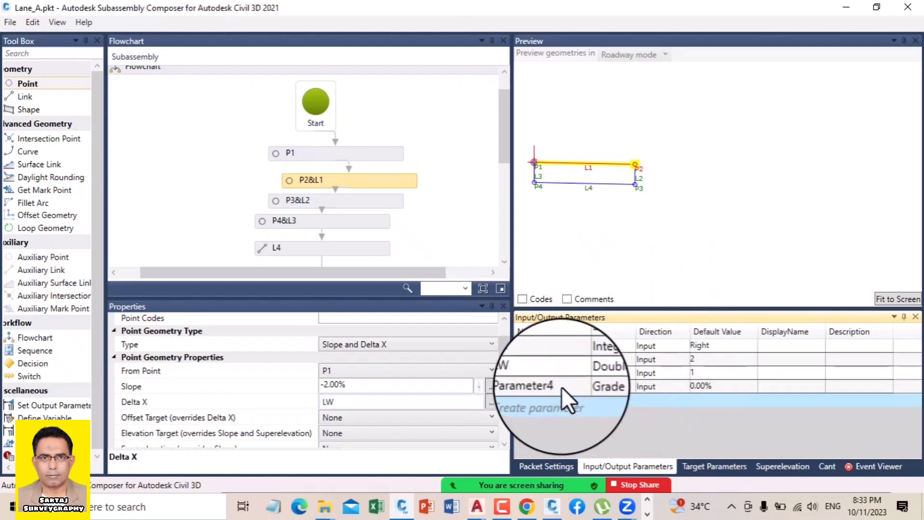
pyautogui.click(565, 388)
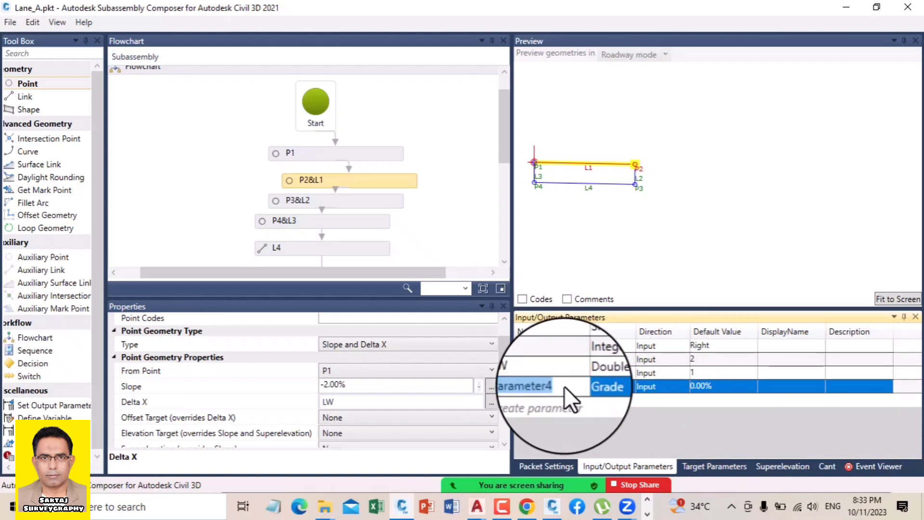
pyautogui.press('BackSpace')
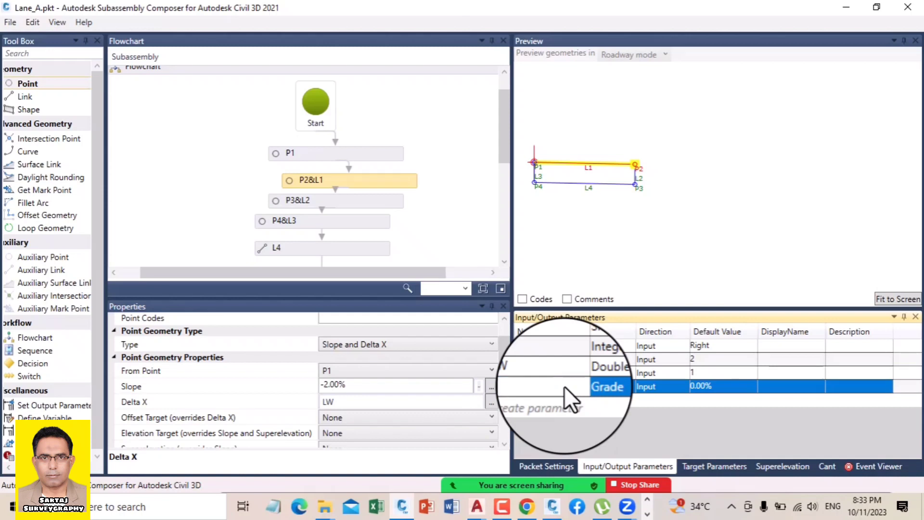
pyautogui.write('G')
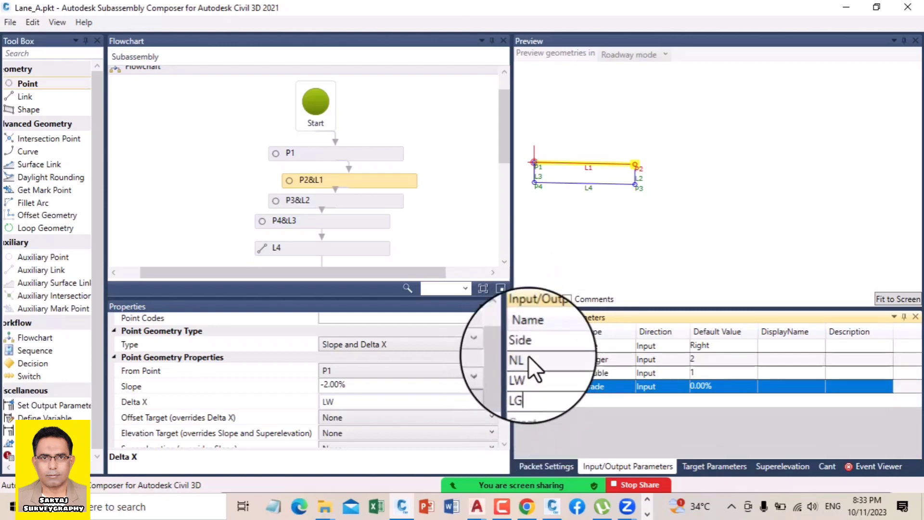
# Step: Enter the display names "Nos of lane" for NL, "Lane width" for LW and "lane grade" for LG
pyautogui.click(775, 346)
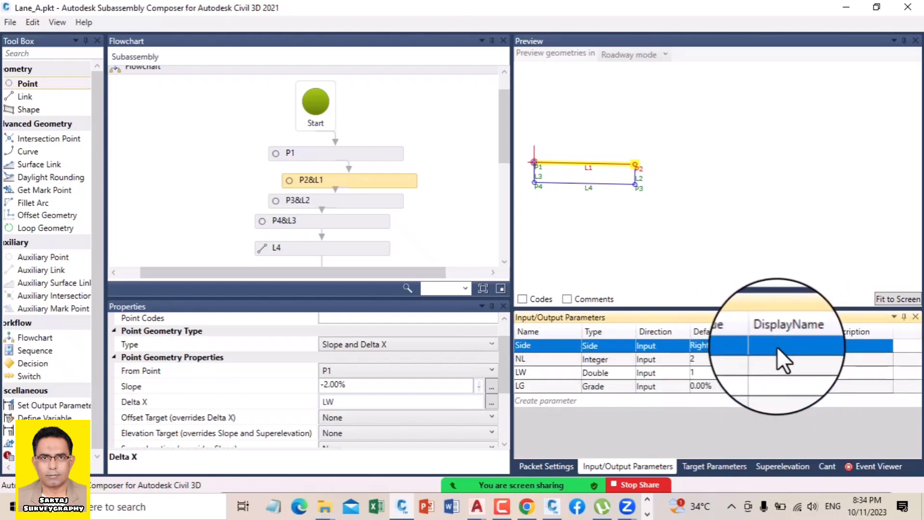
pyautogui.click(846, 360)
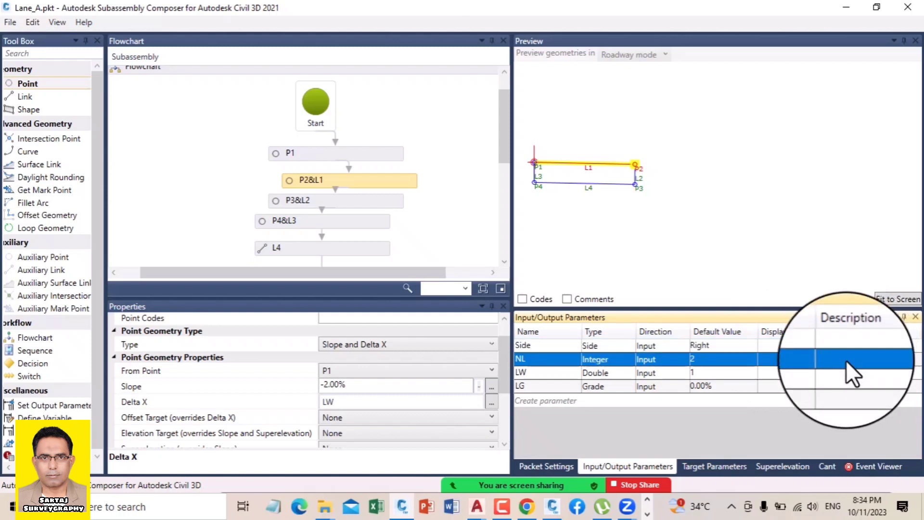
pyautogui.click(786, 361)
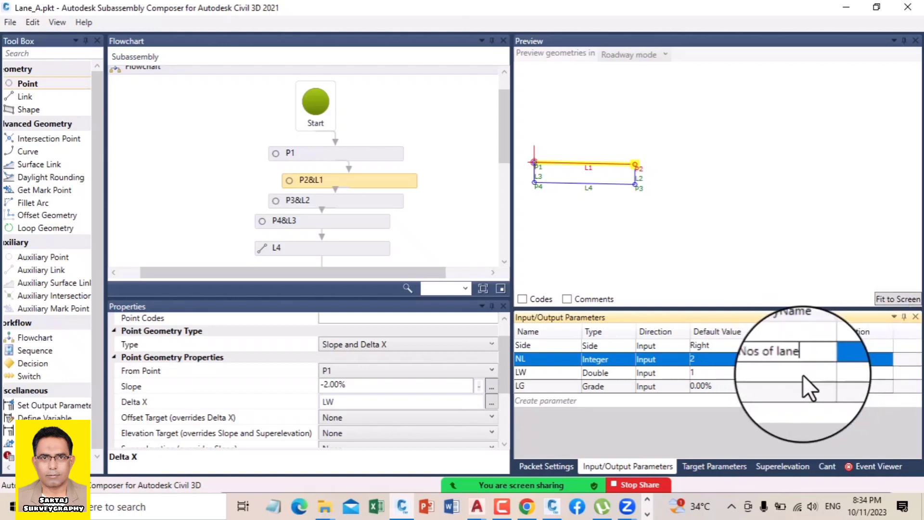
pyautogui.click(802, 375)
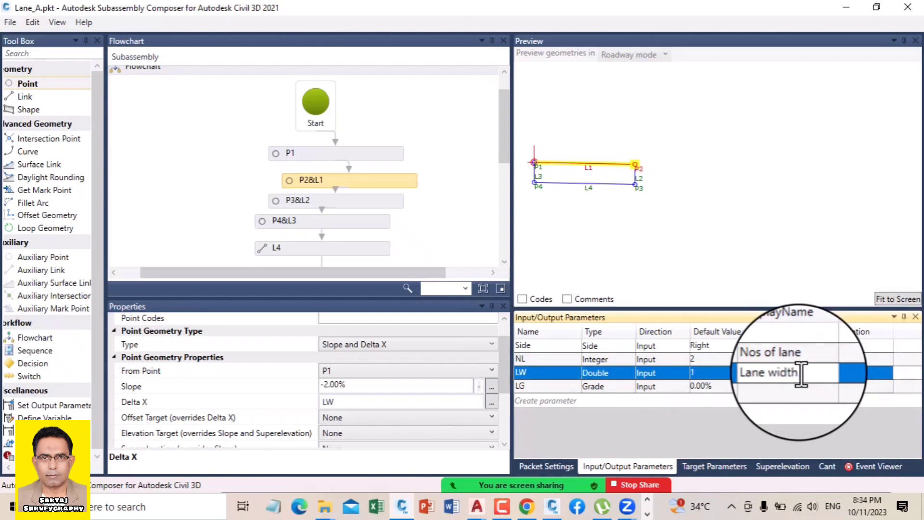
pyautogui.click(781, 388)
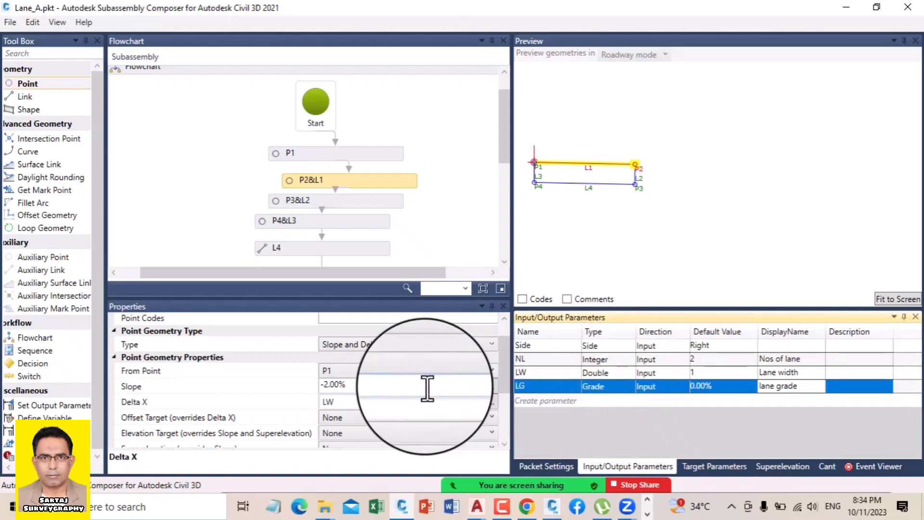
# Step: Dismiss the Zoom upgrade notice, show the properties of P3&L2 and add a fifth input parameter
pyautogui.click(389, 182)
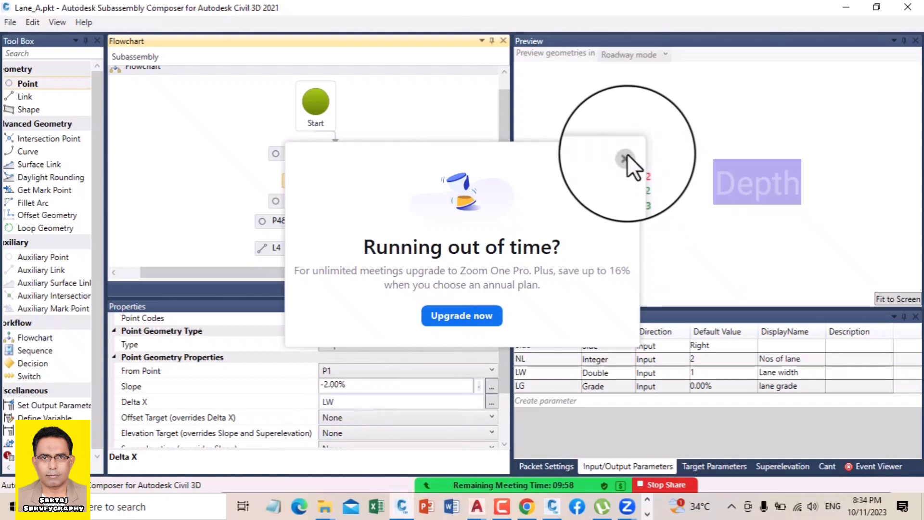
pyautogui.click(625, 156)
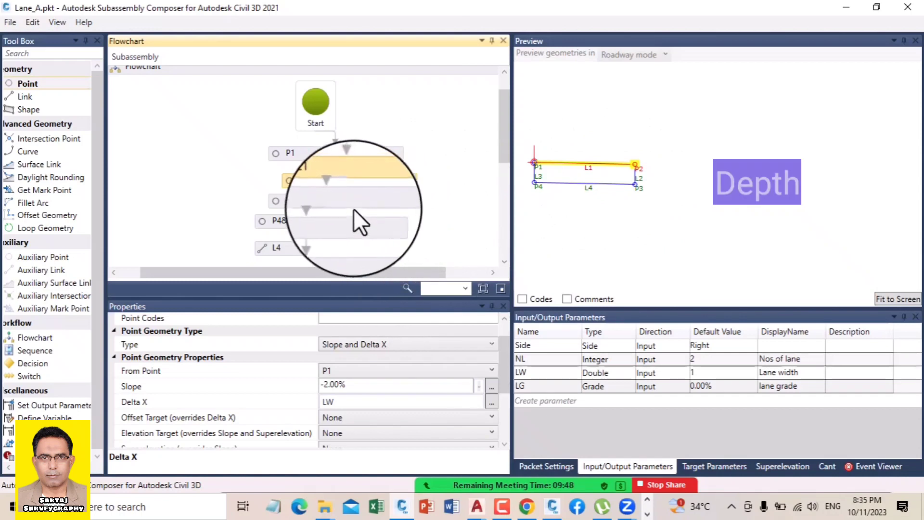
pyautogui.click(369, 198)
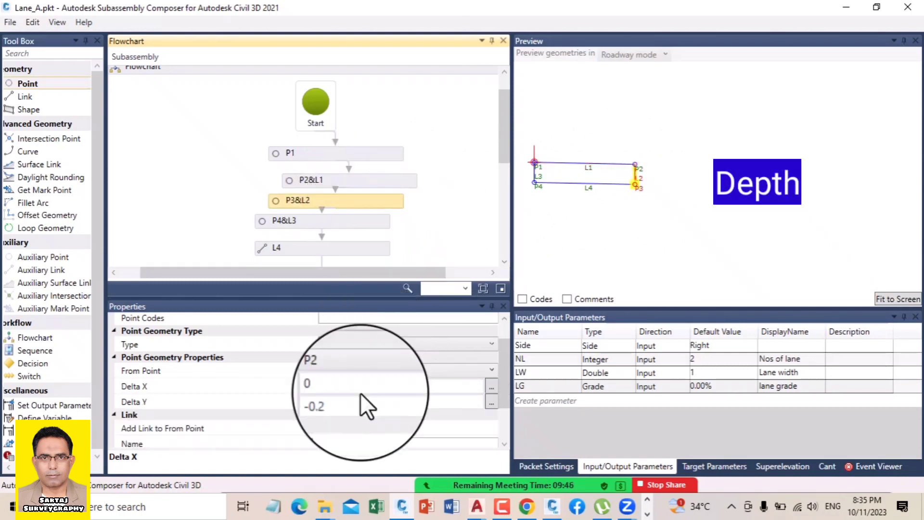
pyautogui.click(545, 402)
pyautogui.click(545, 403)
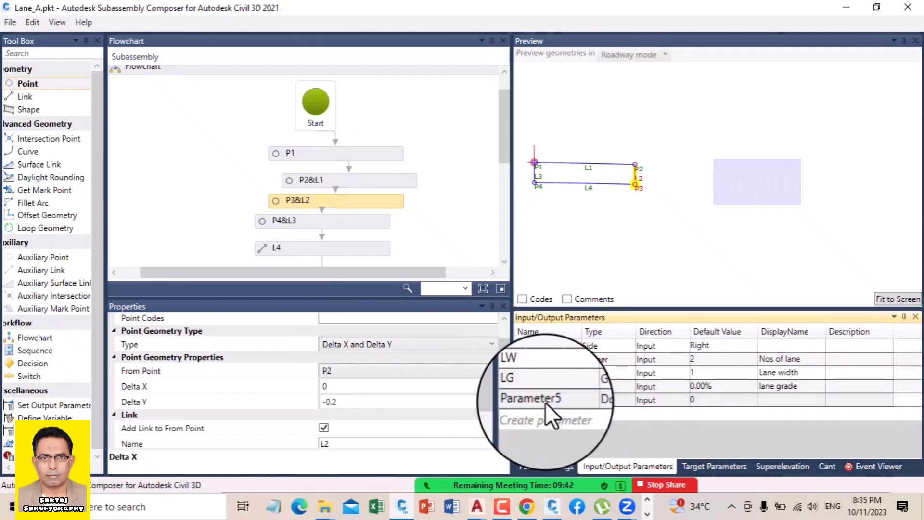
pyautogui.click(556, 398)
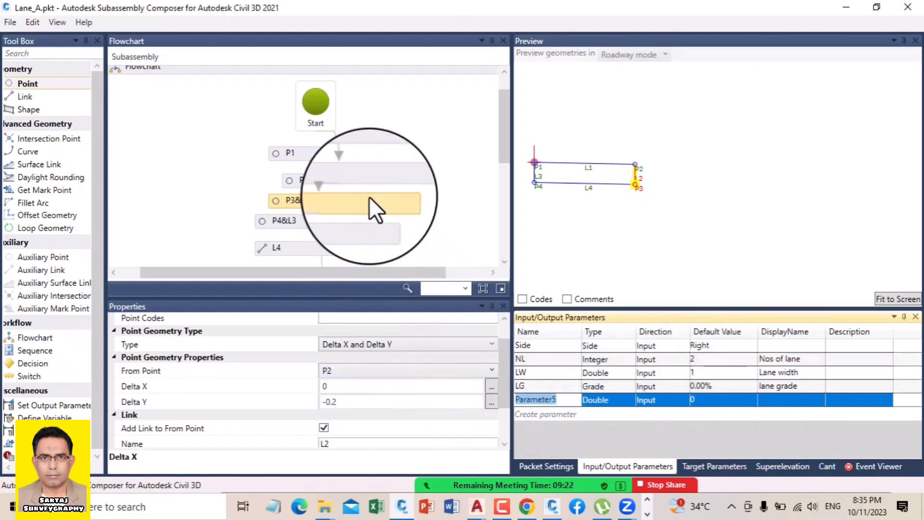
# Step: Set the slope of P2&L1 to -LG and apply it to the previewed lane geometry
pyautogui.click(375, 183)
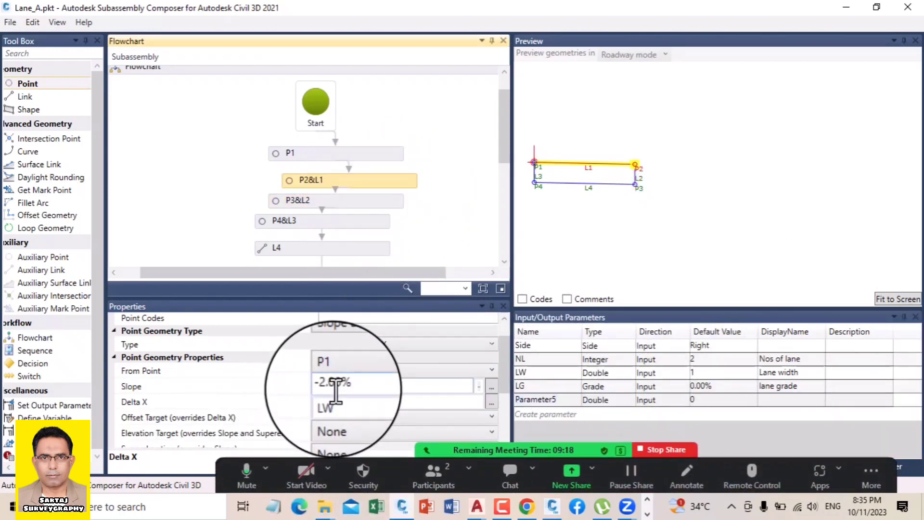
pyautogui.click(525, 386)
pyautogui.rightClick(521, 386)
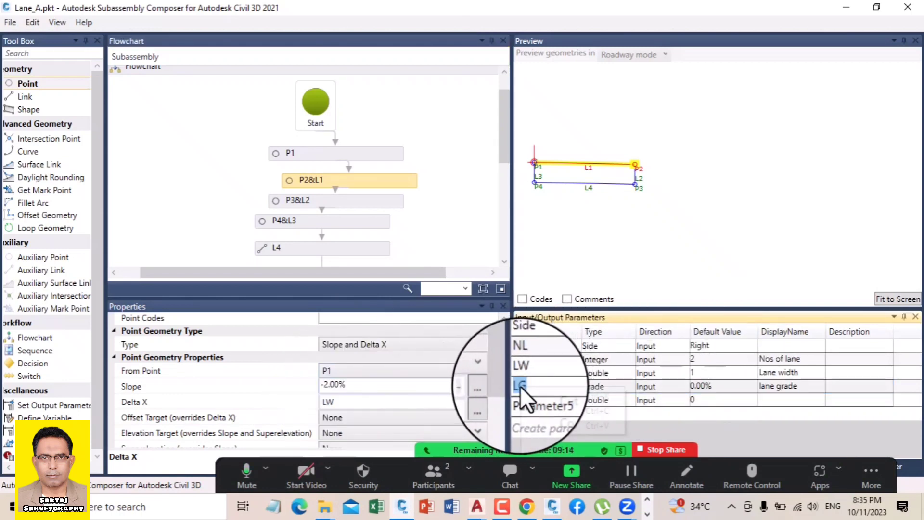
pyautogui.click(554, 412)
pyautogui.click(360, 387)
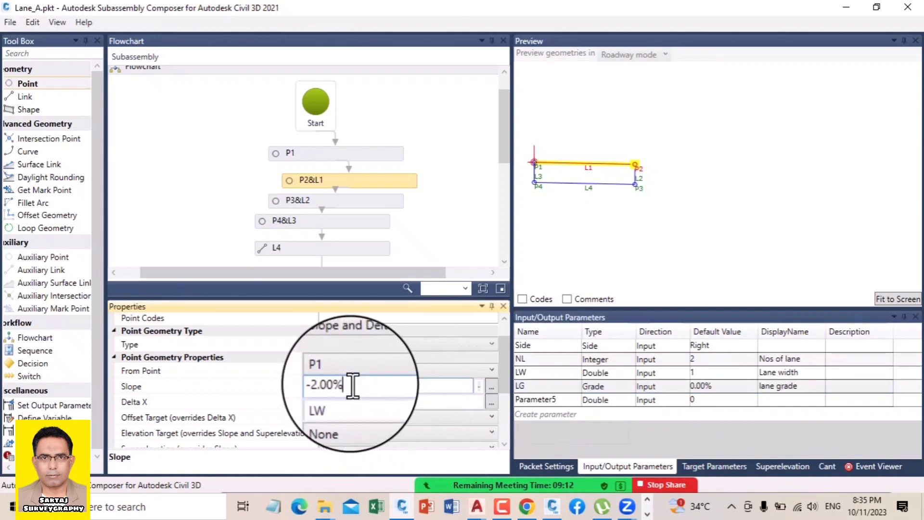
pyautogui.moveTo(324, 385); pyautogui.dragTo(345, 385)
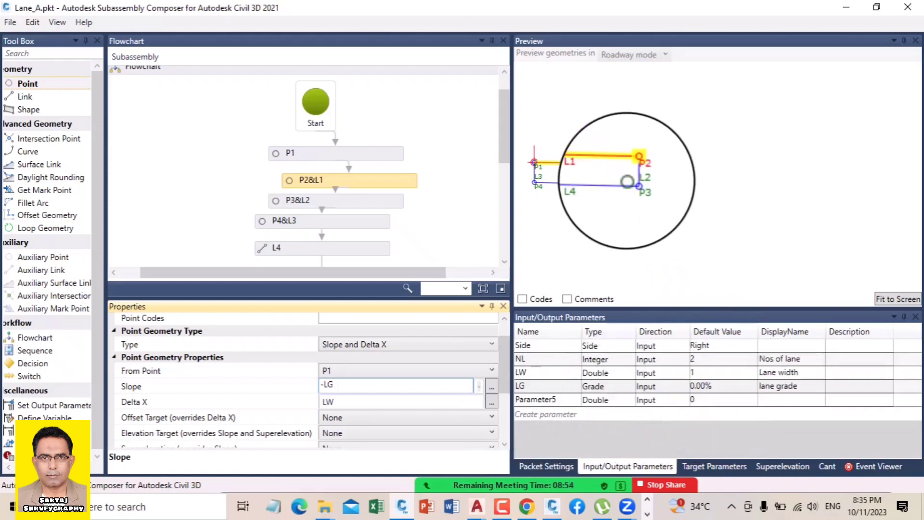
pyautogui.click(708, 192)
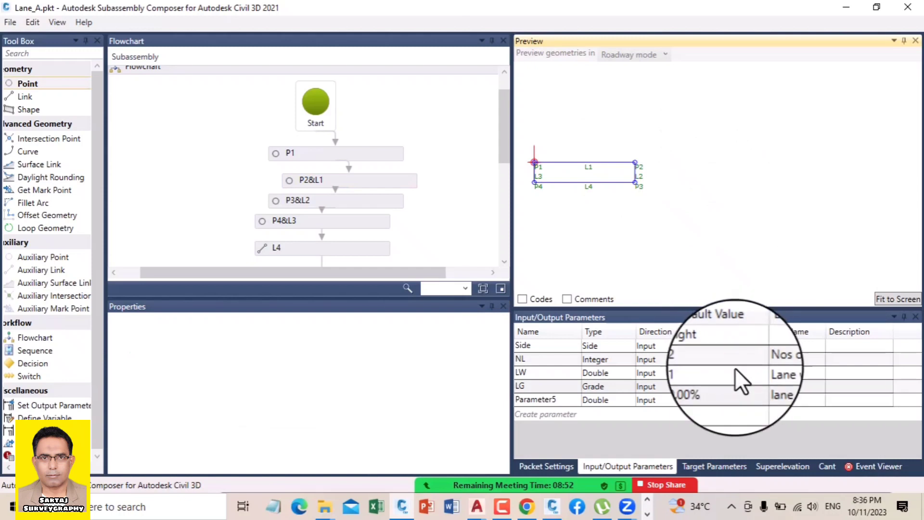
# Step: Set the default value of the LG parameter to 10% and apply it to the preview
pyautogui.click(380, 182)
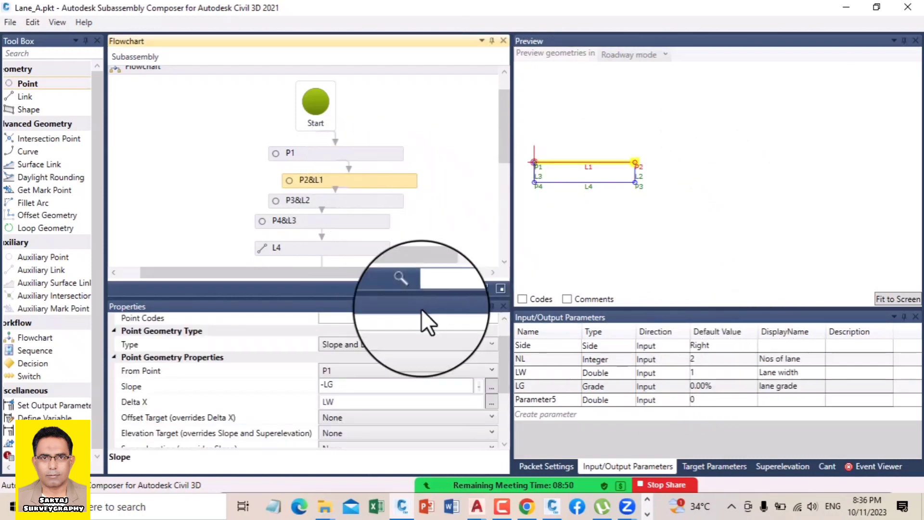
pyautogui.click(710, 386)
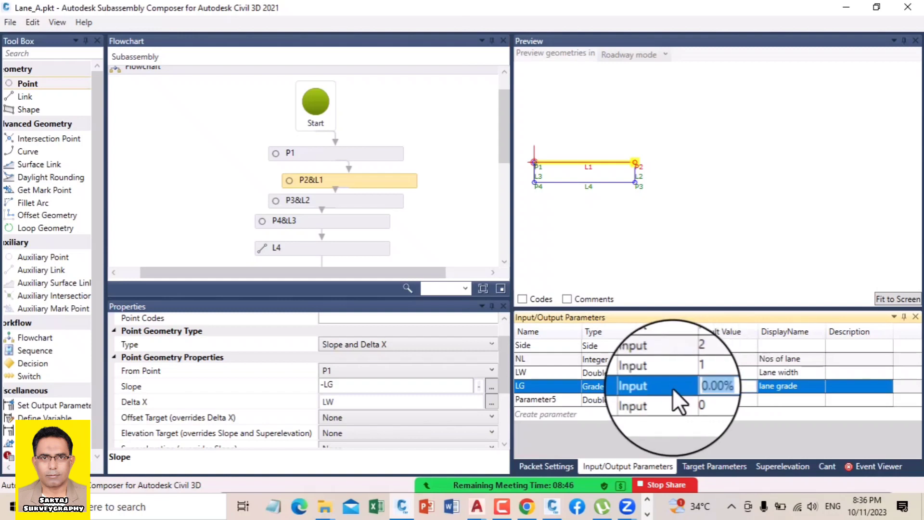
pyautogui.write('10')
pyautogui.click(698, 225)
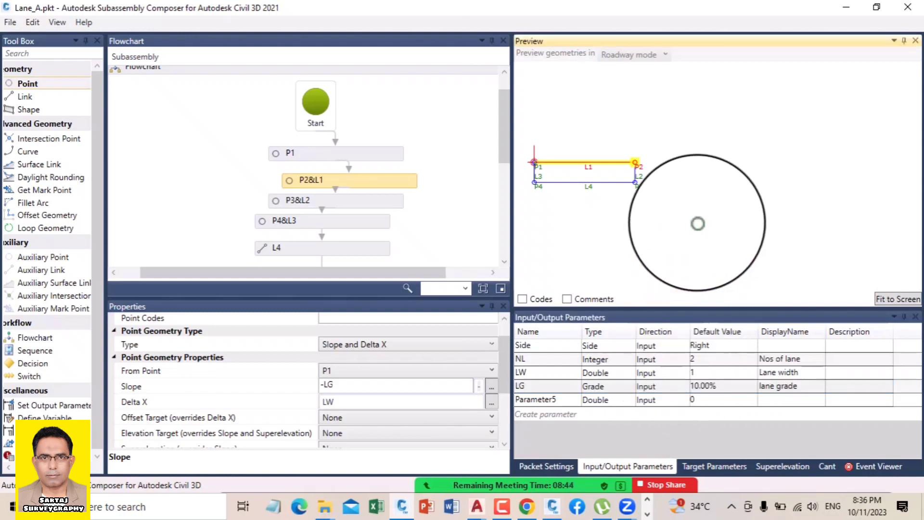
# Step: Set the default value of the LG parameter to 20% and apply it to the preview
pyautogui.click(717, 386)
pyautogui.press('Tab')
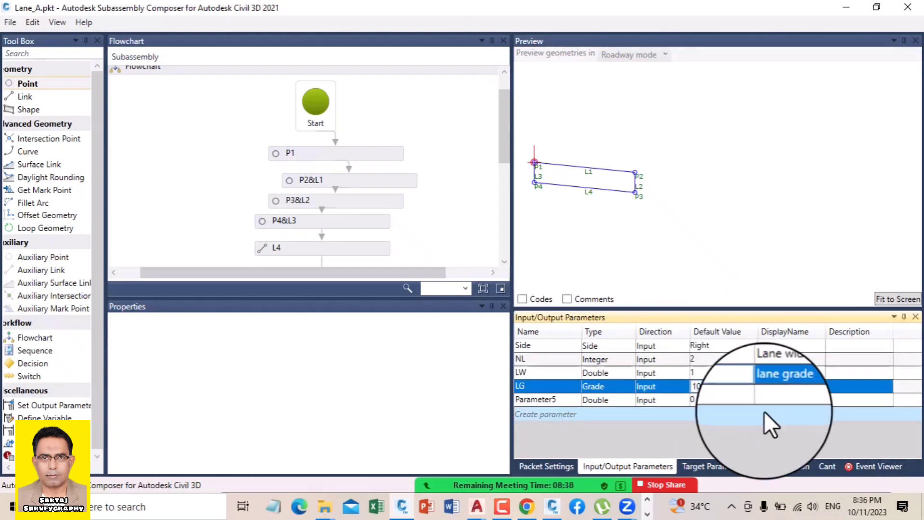
pyautogui.press('BackSpace')
pyautogui.press('BackSpace')
pyautogui.write('20')
pyautogui.click(698, 237)
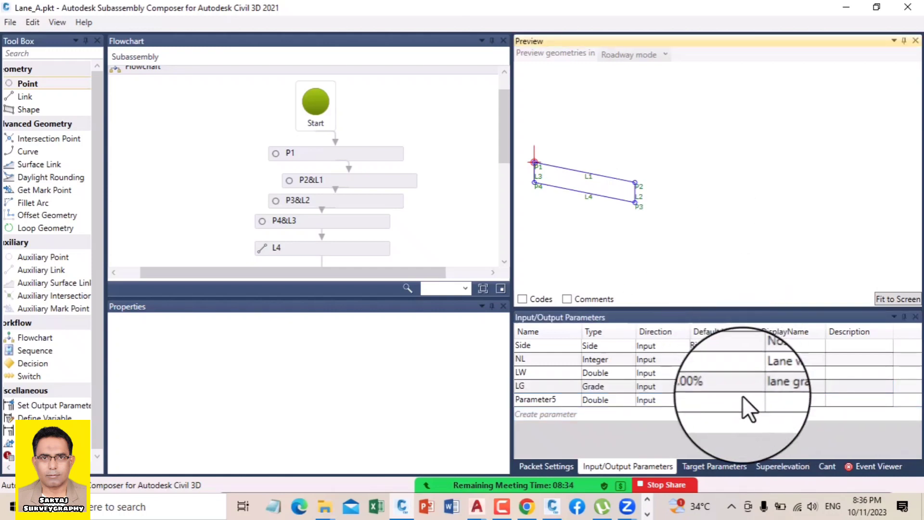
# Step: Set the default value of the LG parameter to -2% and apply it to the preview
pyautogui.click(708, 386)
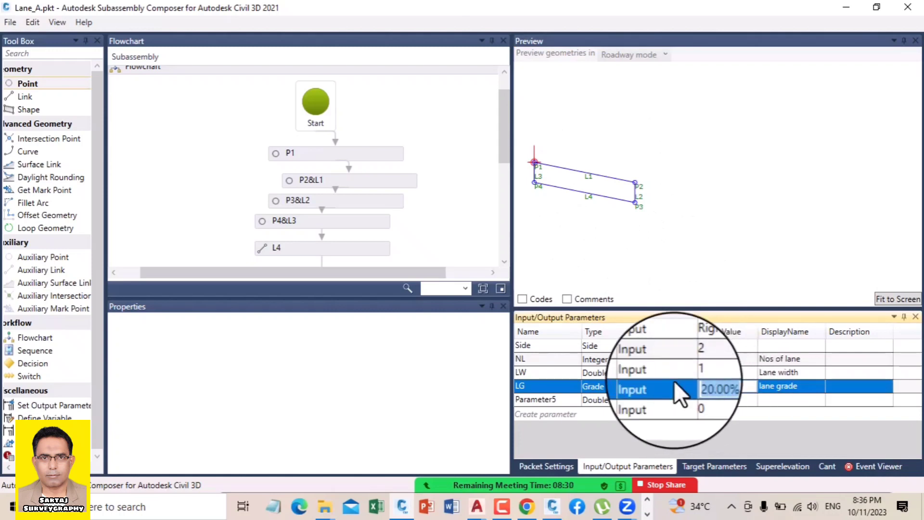
pyautogui.write('-2')
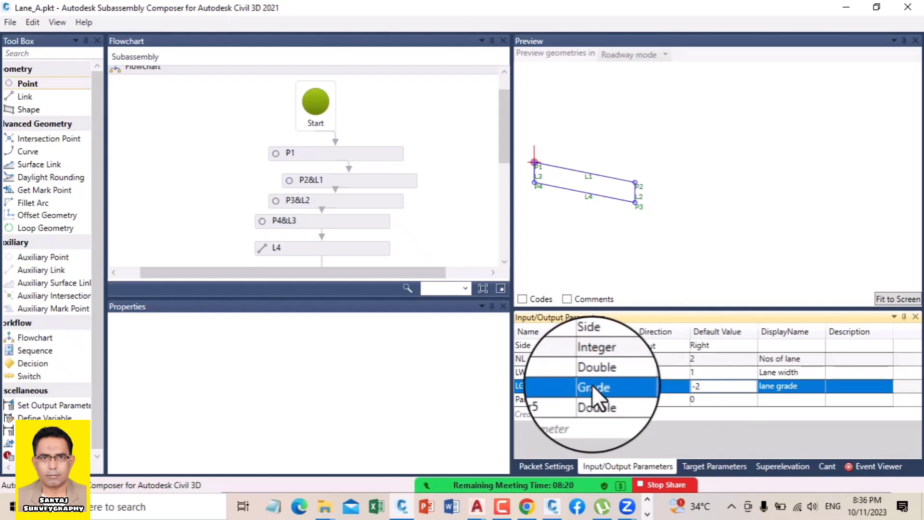
pyautogui.click(610, 255)
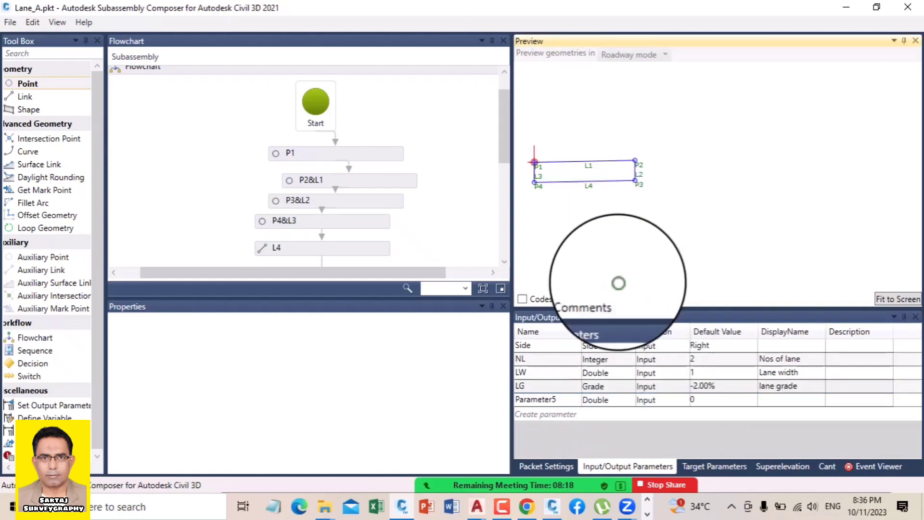
# Step: Rename the fifth input parameter to Dp and set its default value to 0.2
pyautogui.click(562, 403)
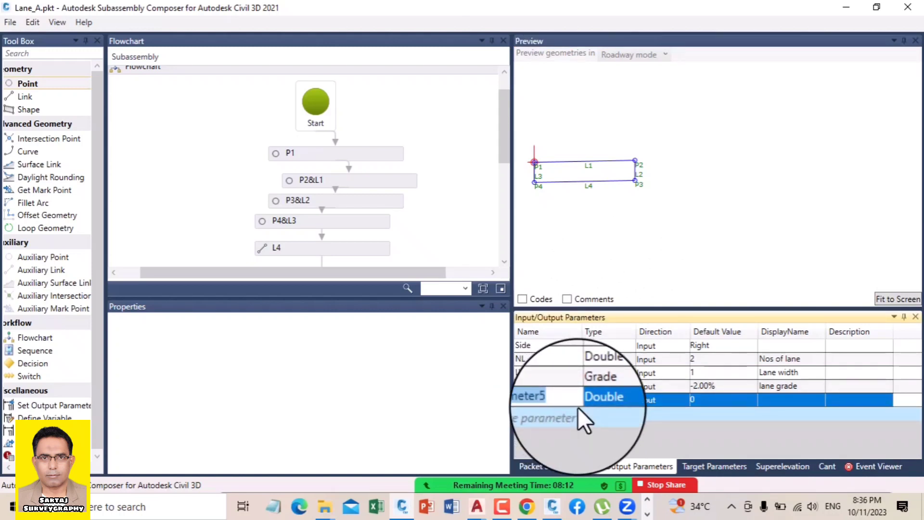
pyautogui.press('BackSpace')
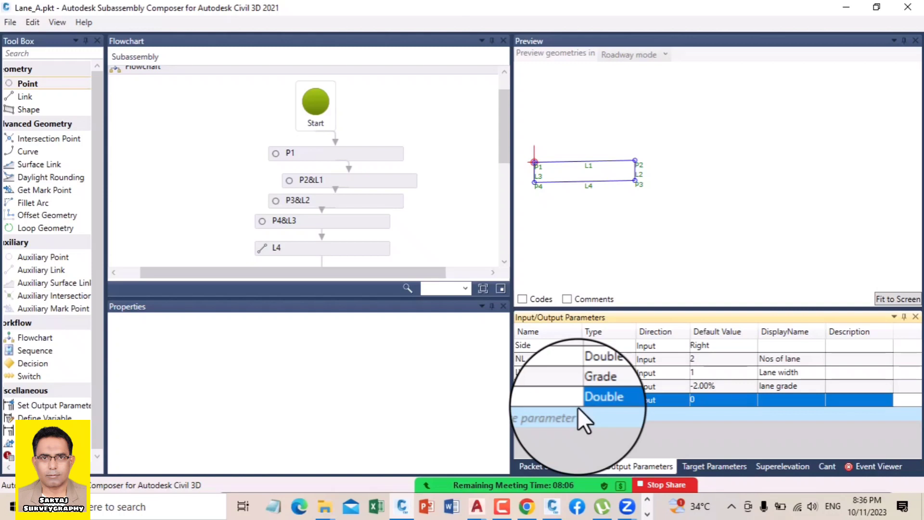
pyautogui.write('Dp')
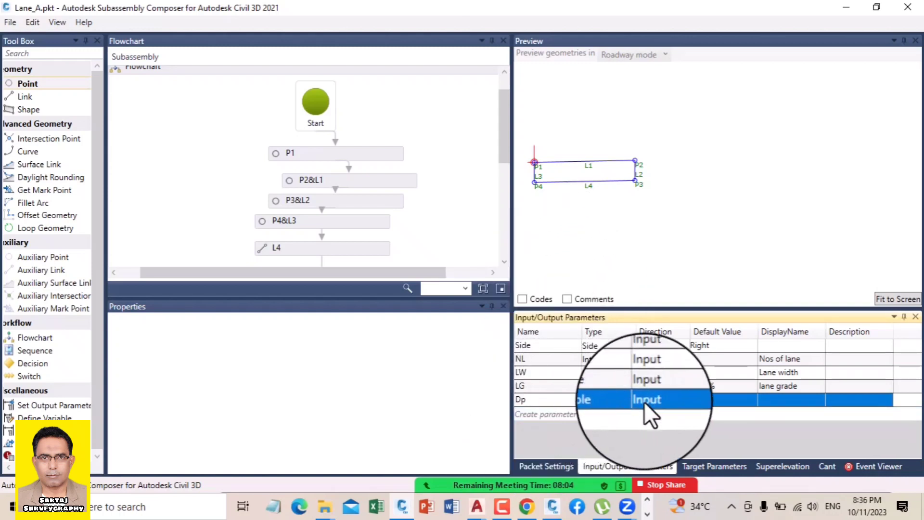
pyautogui.click(701, 398)
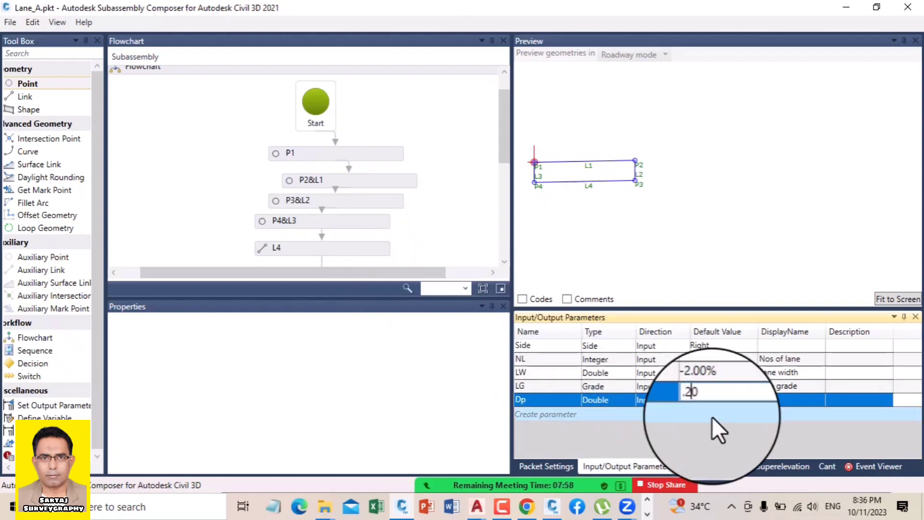
# Step: Open the Delta Y value of P3&L2, then the name of the Dp parameter, for editing
pyautogui.click(374, 203)
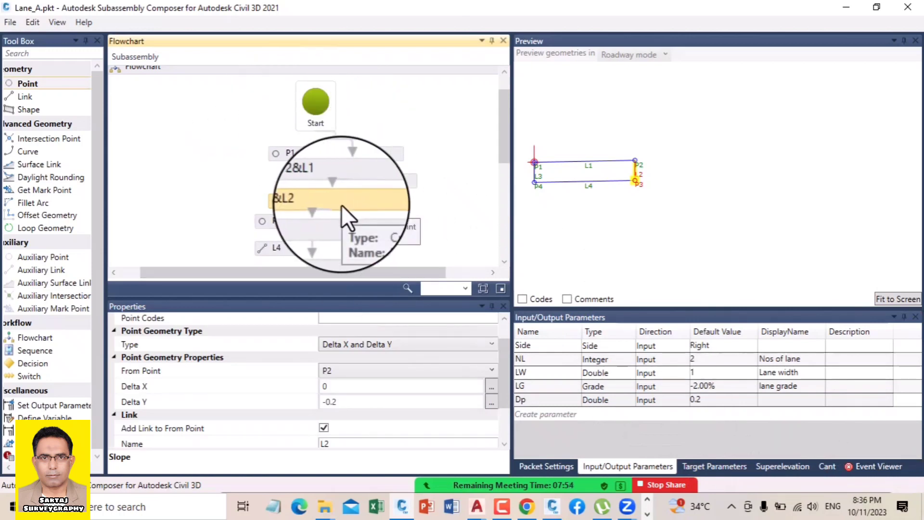
pyautogui.click(342, 401)
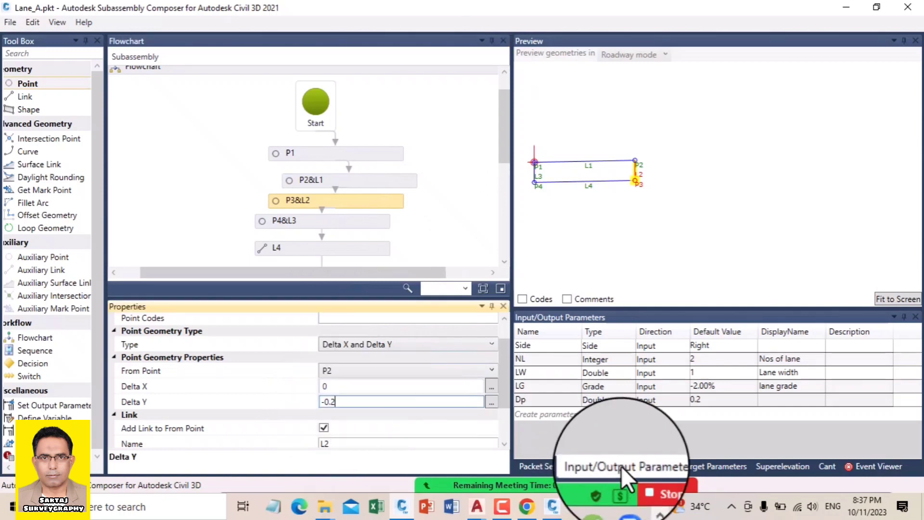
pyautogui.click(520, 400)
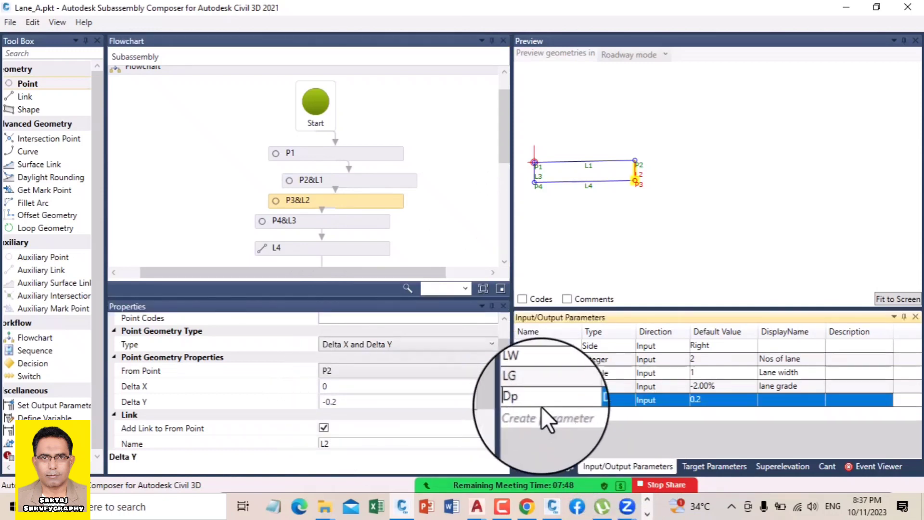
# Step: Set the Delta Y of point P3 from P2 to the negative depth parameter, -Dp
pyautogui.rightClick(522, 401)
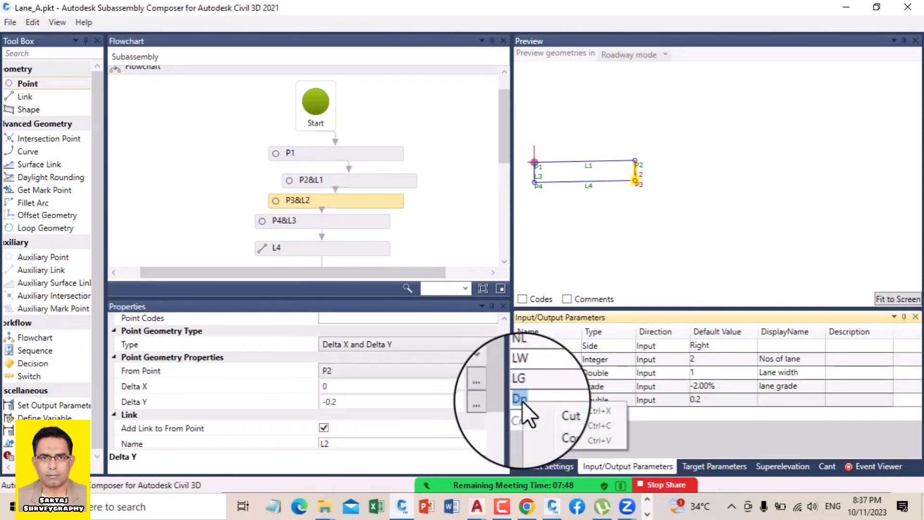
pyautogui.click(562, 425)
pyautogui.click(337, 403)
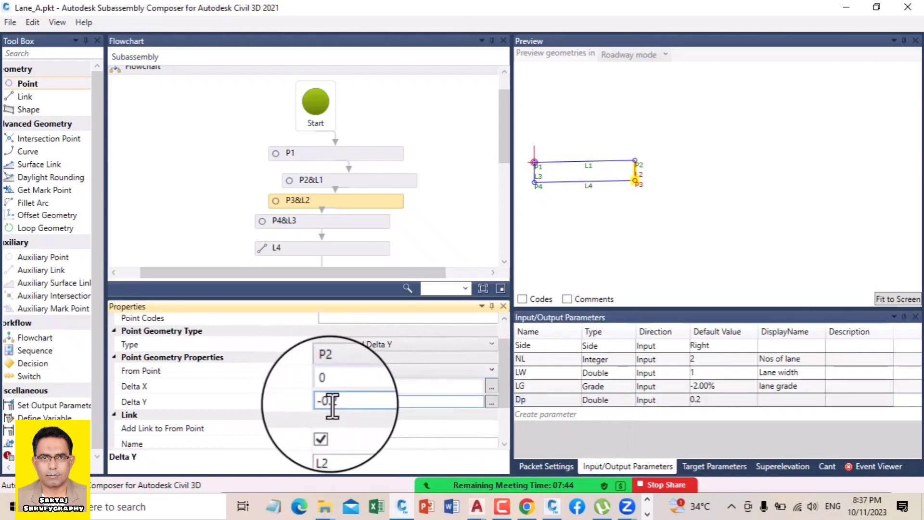
pyautogui.doubleClick(331, 403)
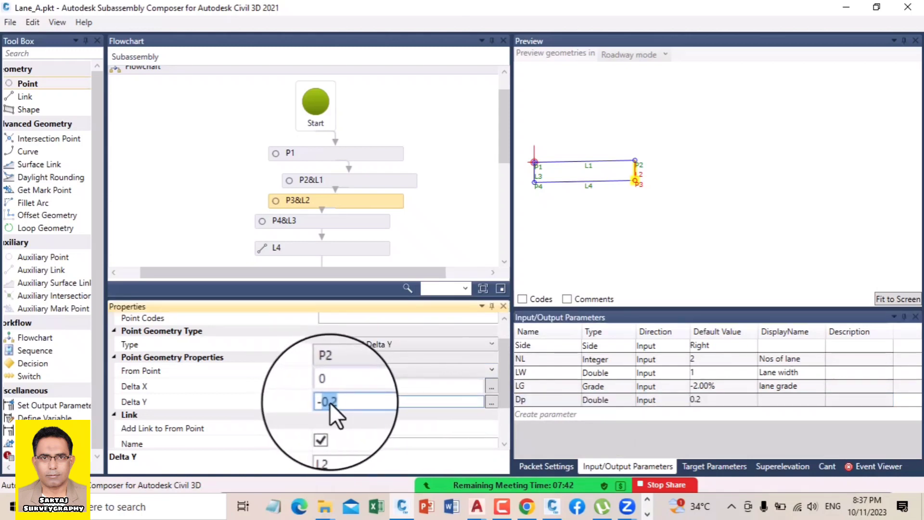
pyautogui.click(336, 403)
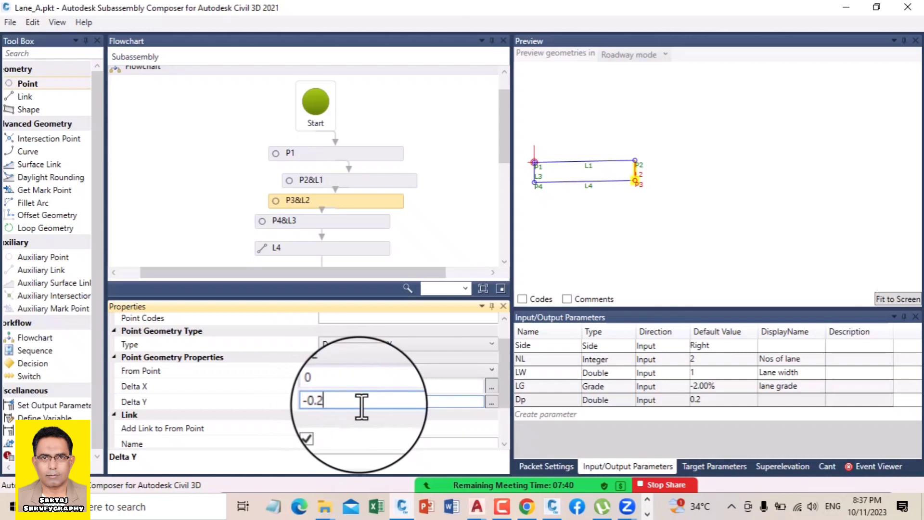
pyautogui.write('Dp')
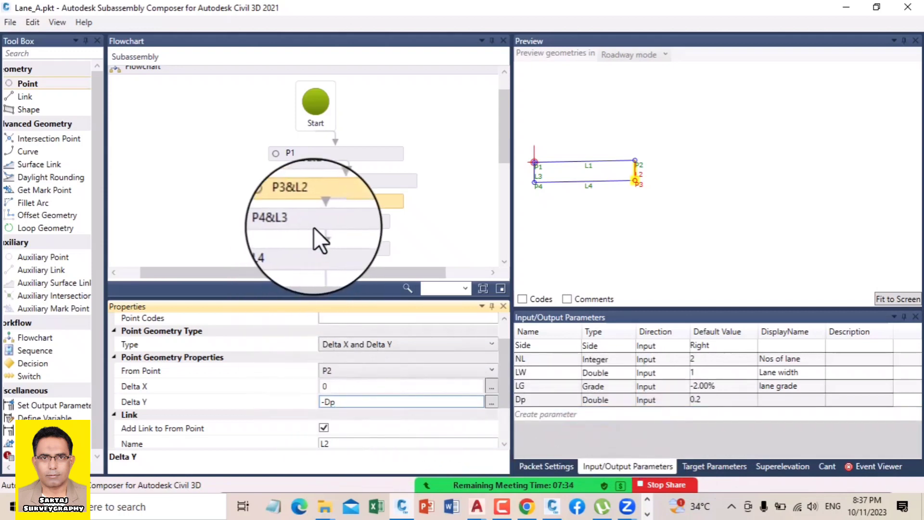
# Step: Set the Delta Y of point P4 from P1 to -Dp, and check points P3 and P4
pyautogui.click(317, 248)
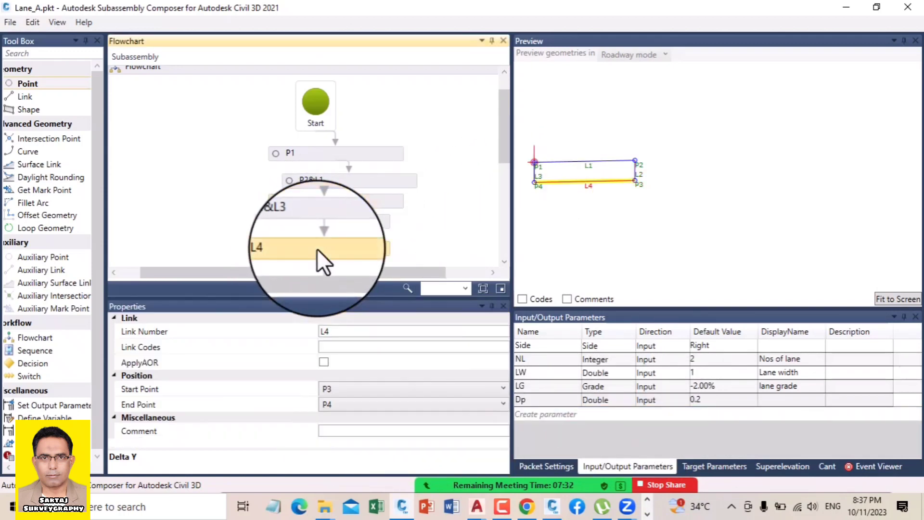
pyautogui.click(505, 261)
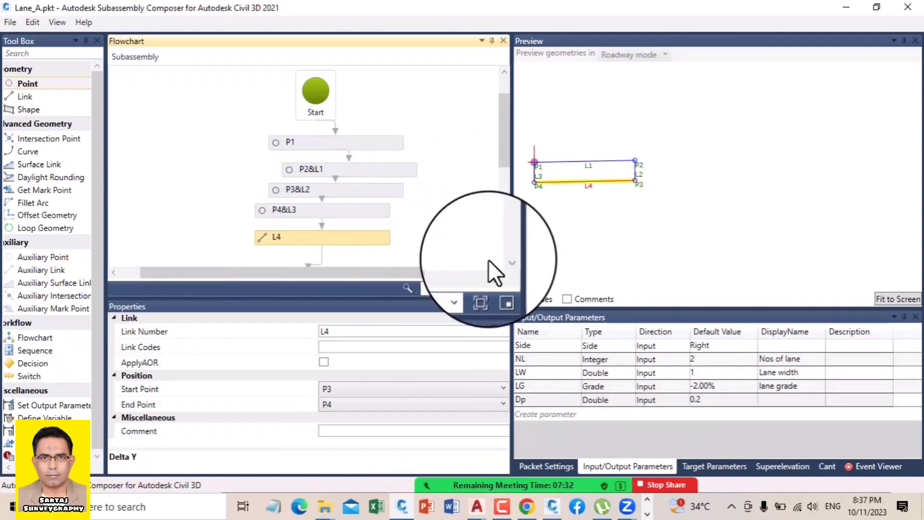
pyautogui.click(331, 209)
pyautogui.click(331, 188)
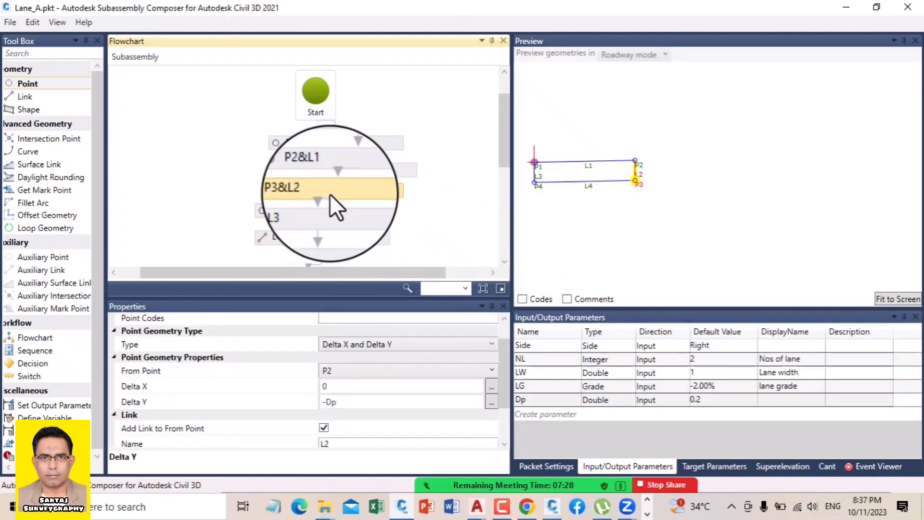
pyautogui.click(331, 212)
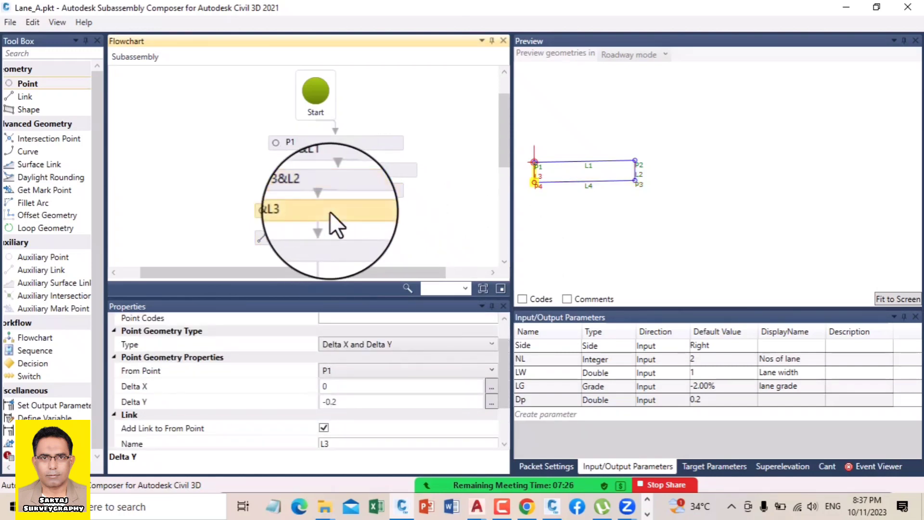
pyautogui.click(334, 403)
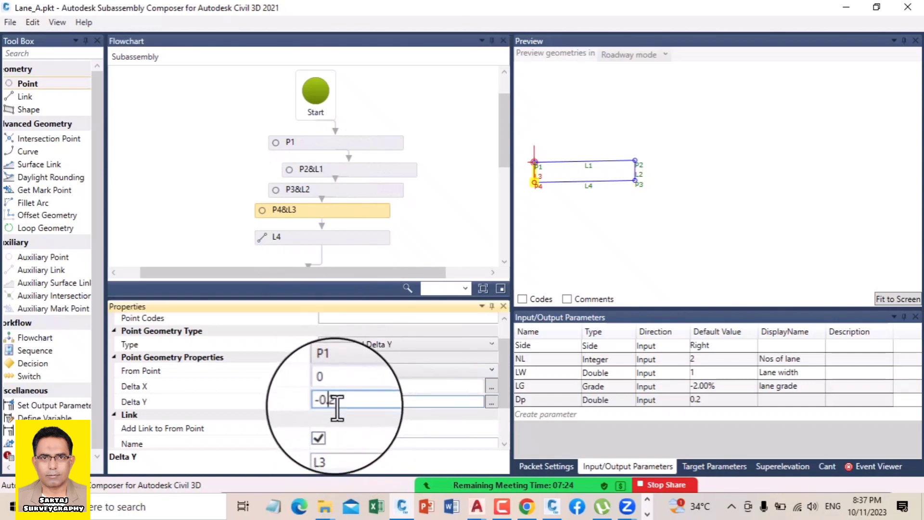
pyautogui.moveTo(328, 402); pyautogui.dragTo(345, 403)
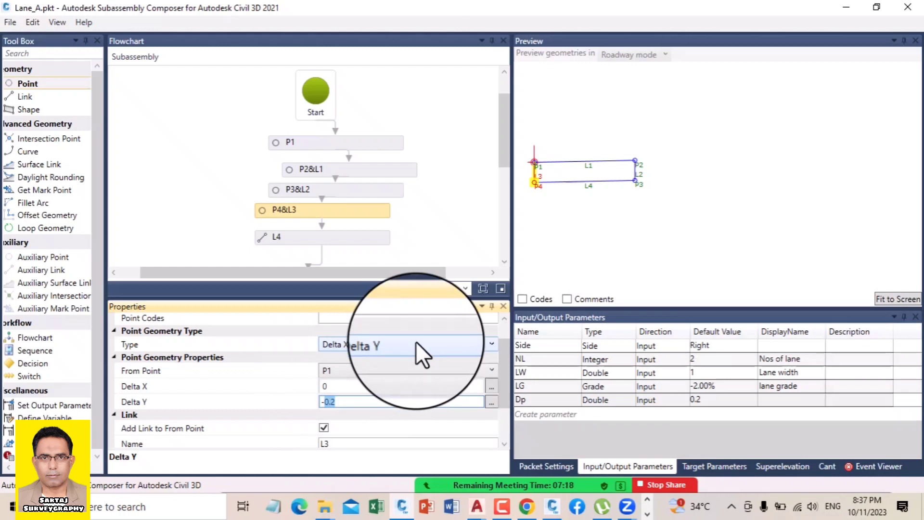
pyautogui.write('Dp')
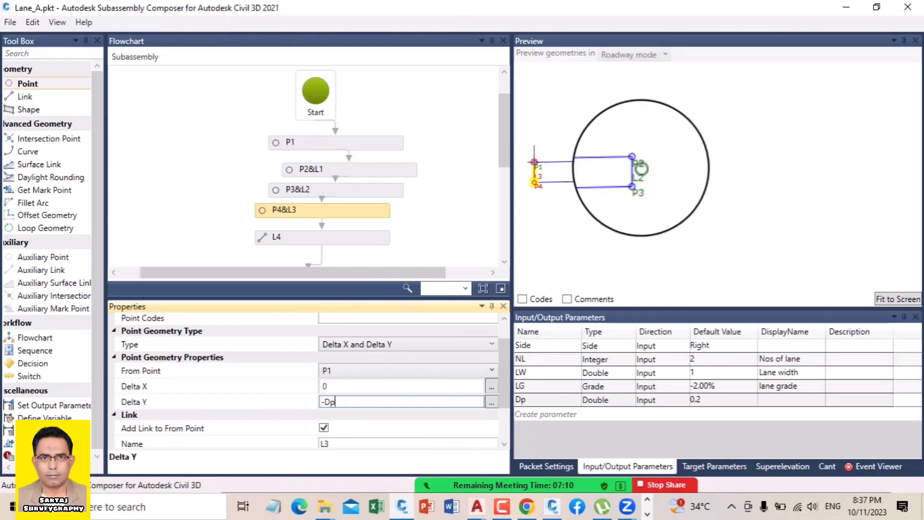
pyautogui.click(702, 188)
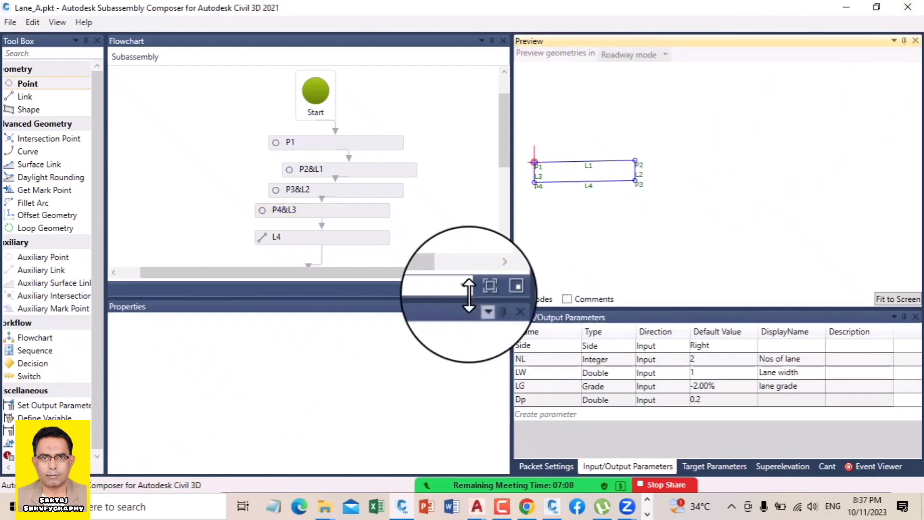
pyautogui.click(340, 191)
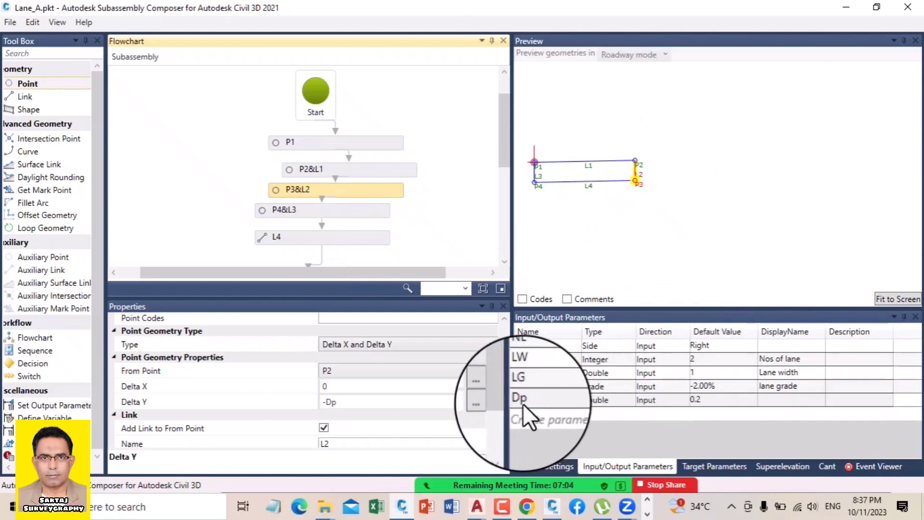
pyautogui.click(289, 209)
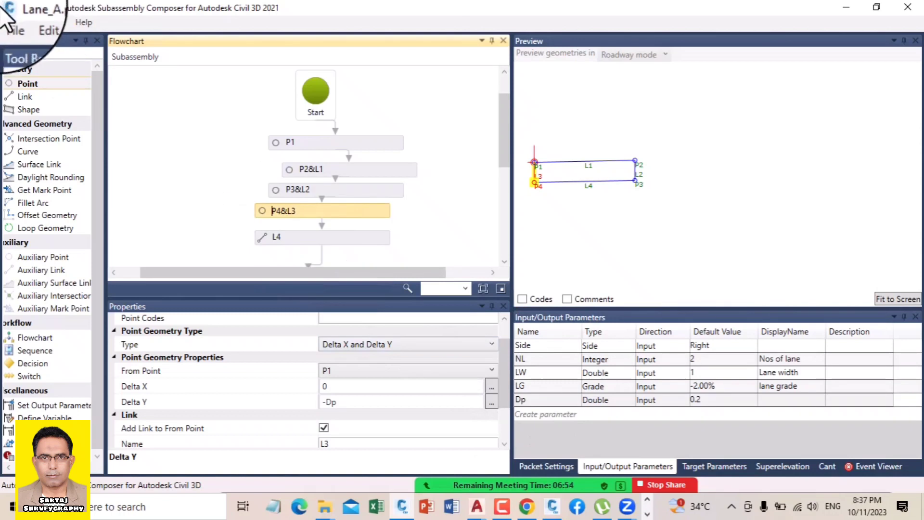
# Step: Save the changes to the current Lane_A.pkt subassembly file
pyautogui.click(10, 23)
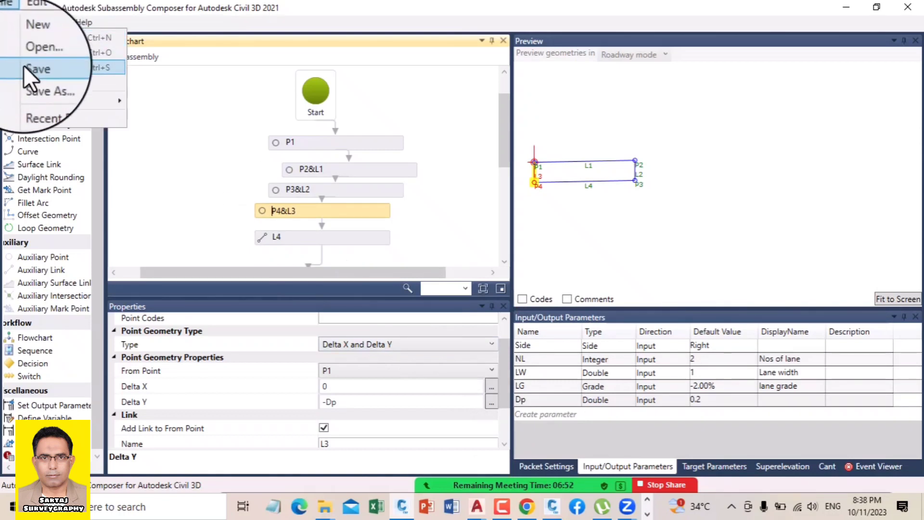
pyautogui.click(25, 68)
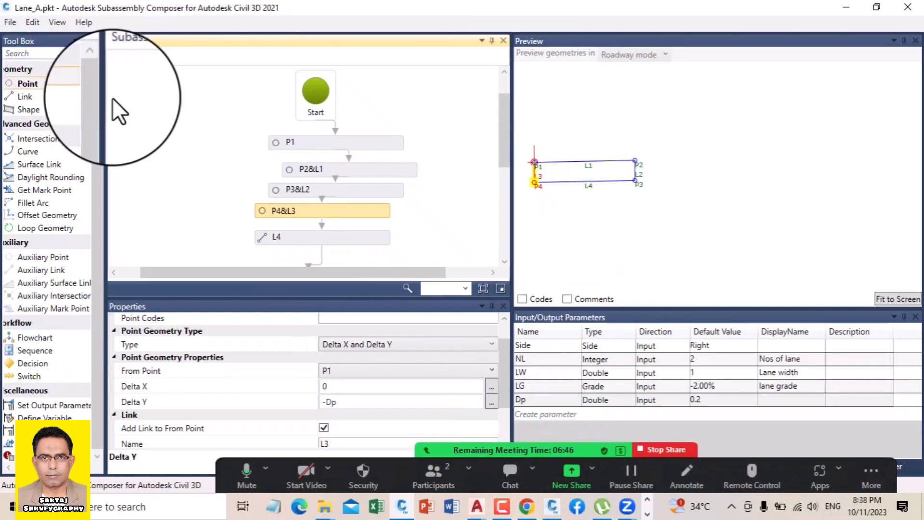
pyautogui.click(14, 19)
pyautogui.click(40, 67)
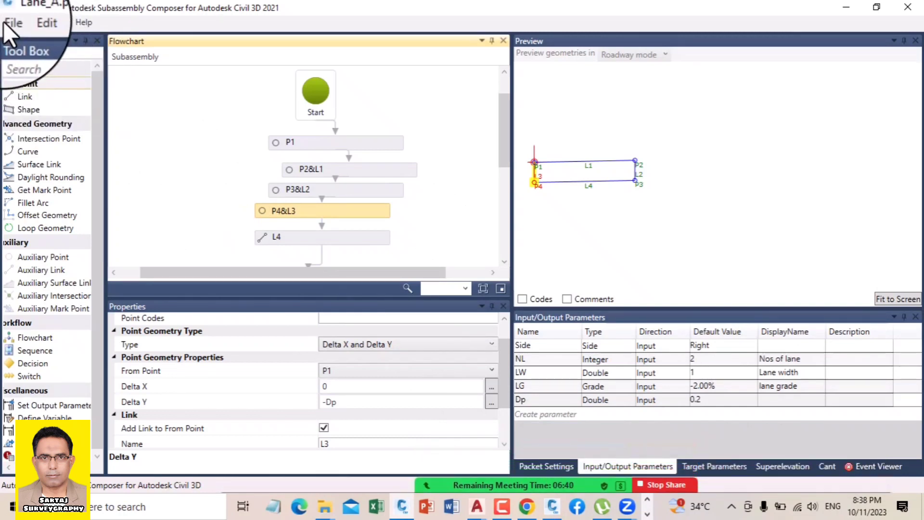
# Step: Save a copy of the subassembly as Lane_B in the SUB Assembly folder
pyautogui.click(11, 24)
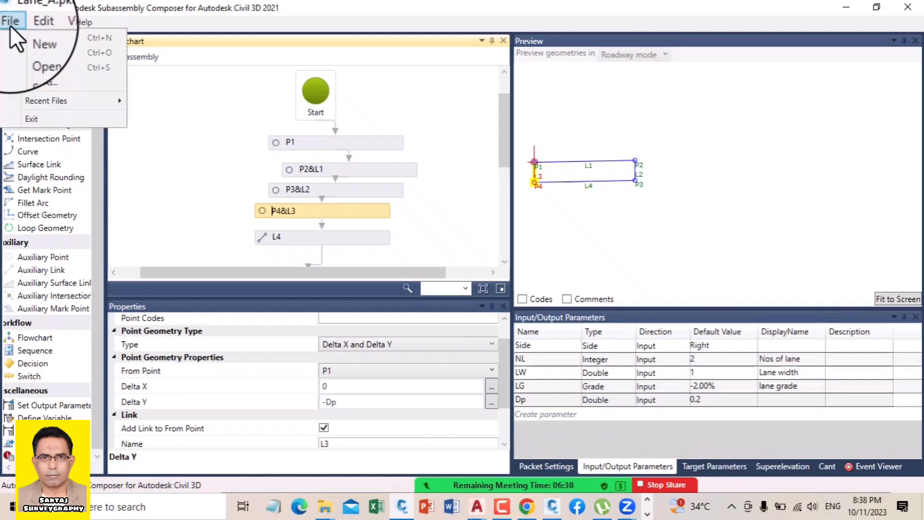
pyautogui.click(38, 83)
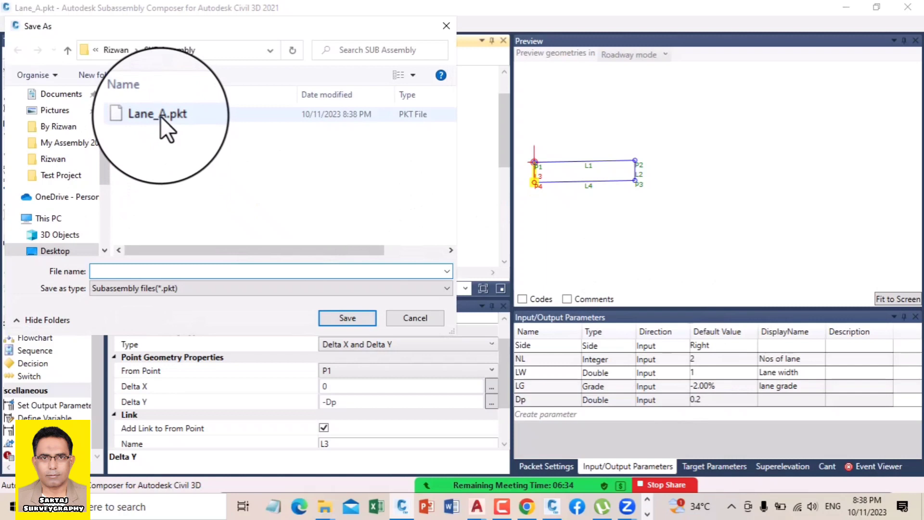
pyautogui.click(160, 117)
pyautogui.click(117, 271)
pyautogui.click(116, 271)
pyautogui.moveTo(117, 271); pyautogui.dragTo(141, 272)
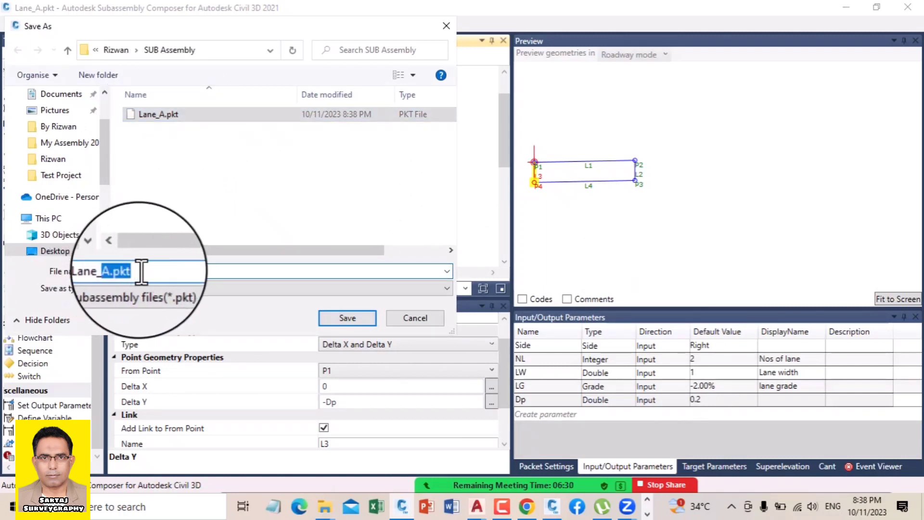
pyautogui.write('B')
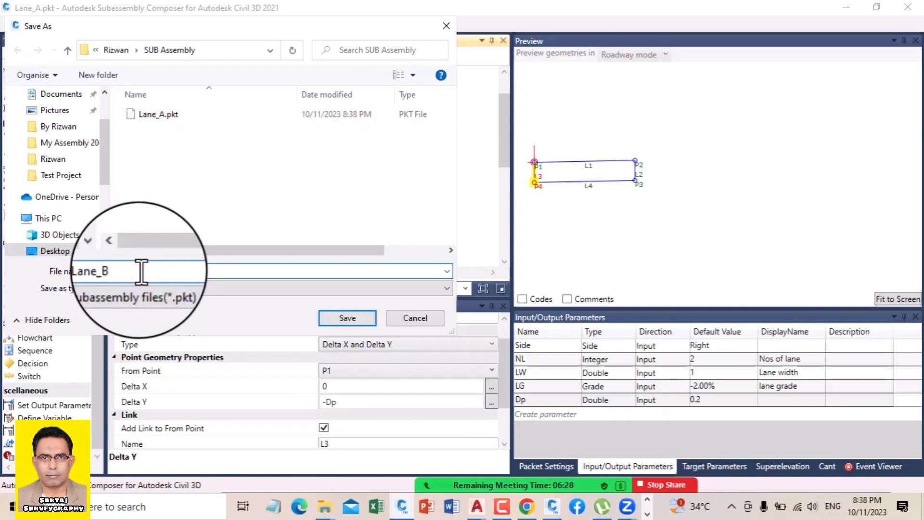
pyautogui.click(537, 468)
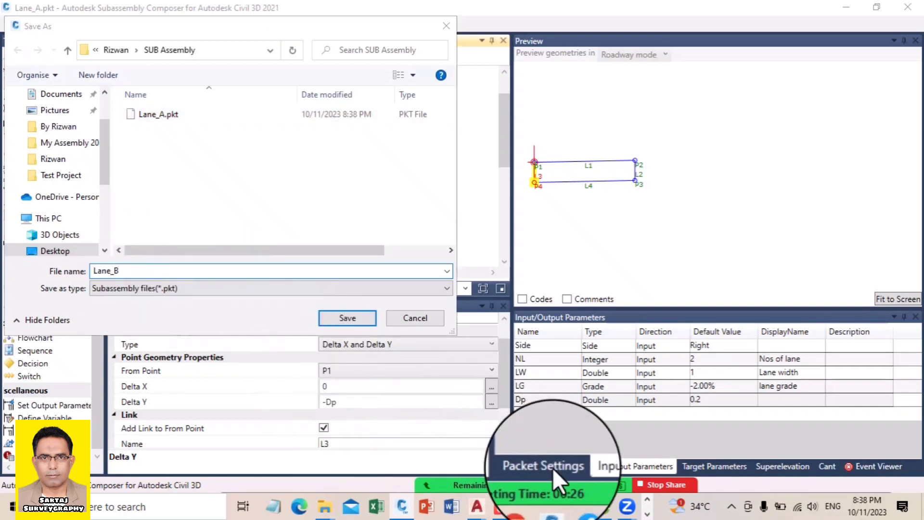
pyautogui.click(343, 319)
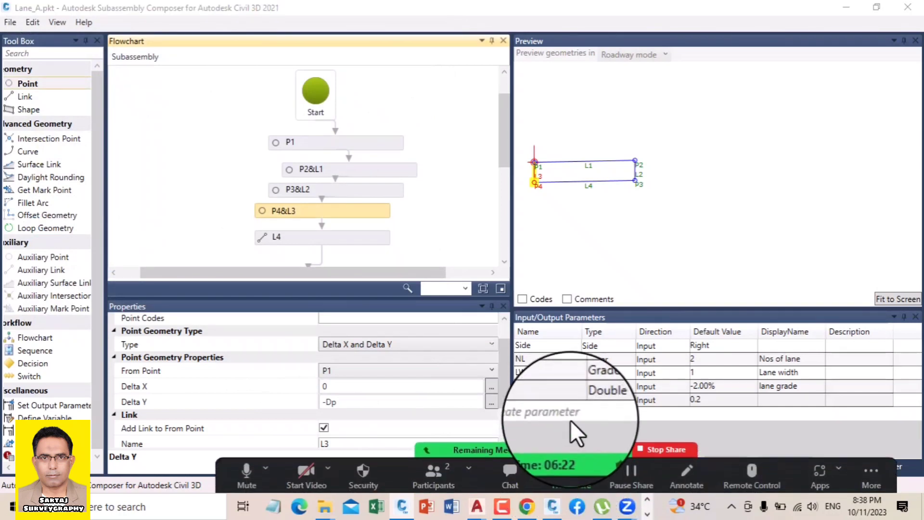
# Step: Change the subassembly name to Lane_B and its description to Lane B in the packet settings
pyautogui.click(557, 423)
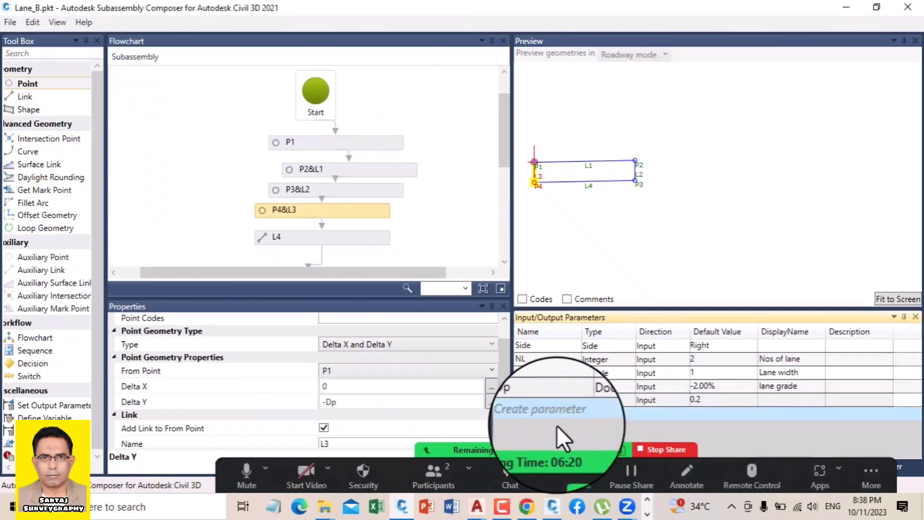
pyautogui.click(542, 465)
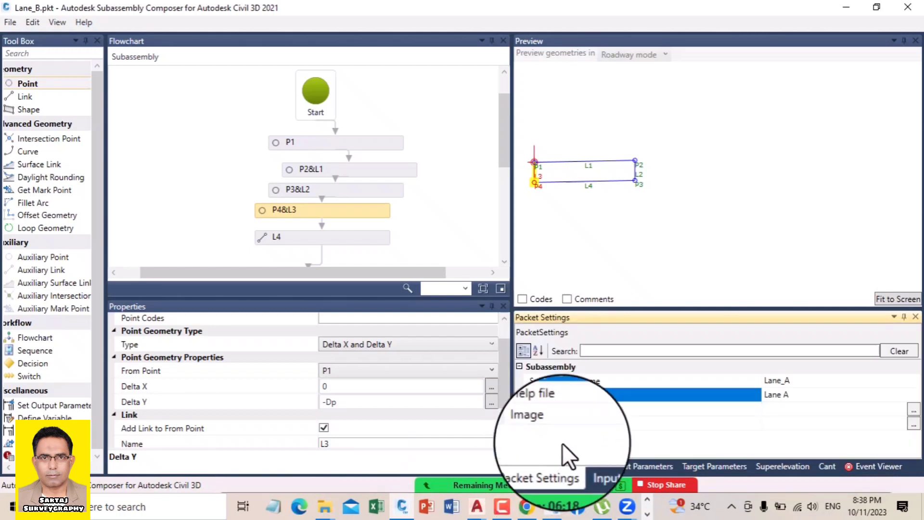
pyautogui.click(789, 381)
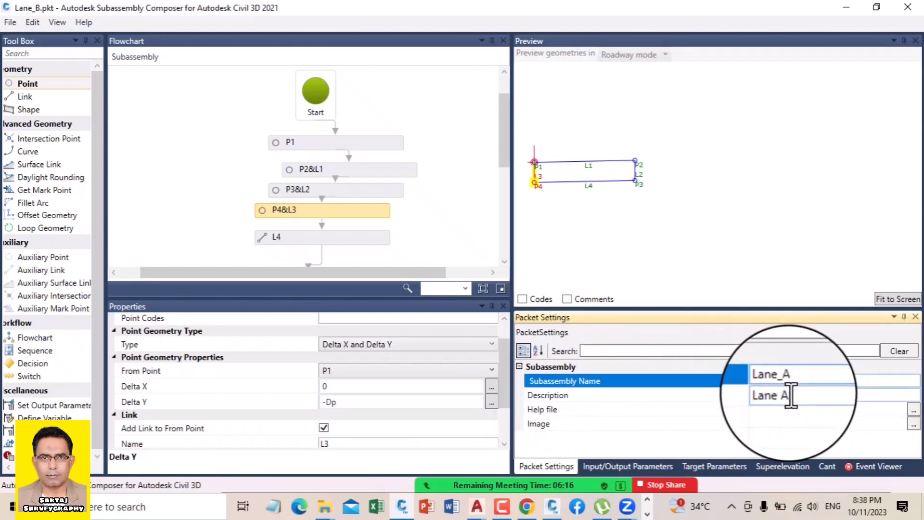
pyautogui.moveTo(782, 382); pyautogui.dragTo(797, 380)
pyautogui.click(807, 385)
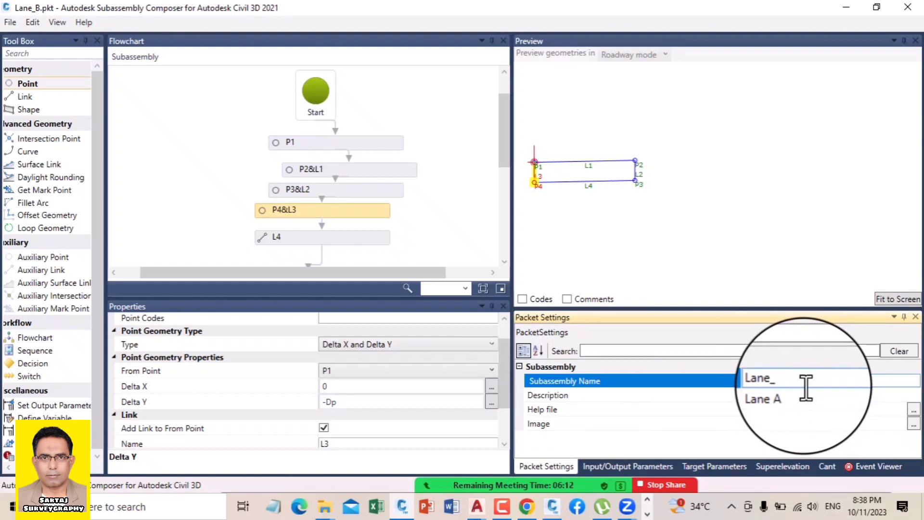
pyautogui.click(814, 395)
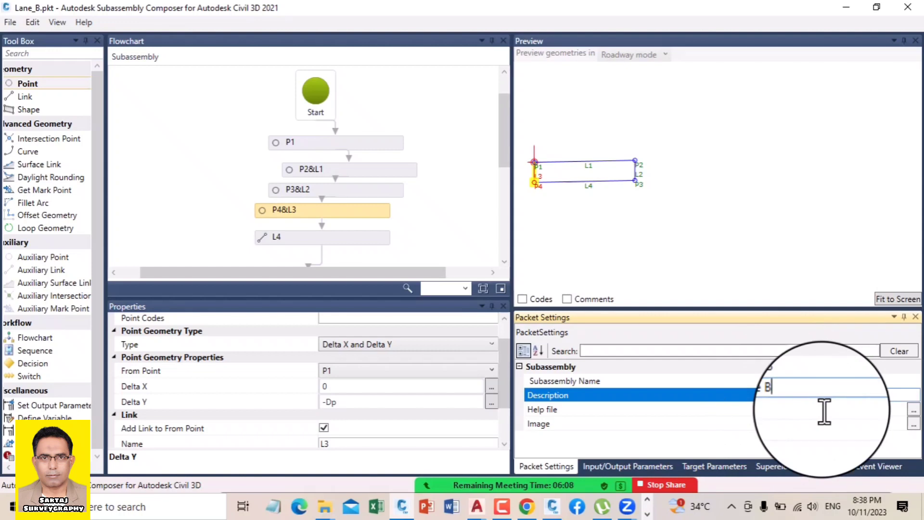
pyautogui.moveTo(584, 481)
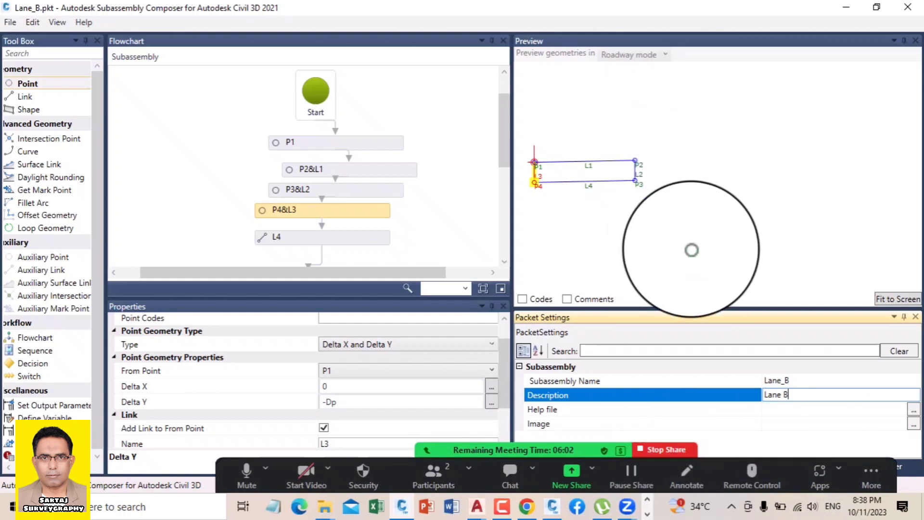
pyautogui.click(693, 250)
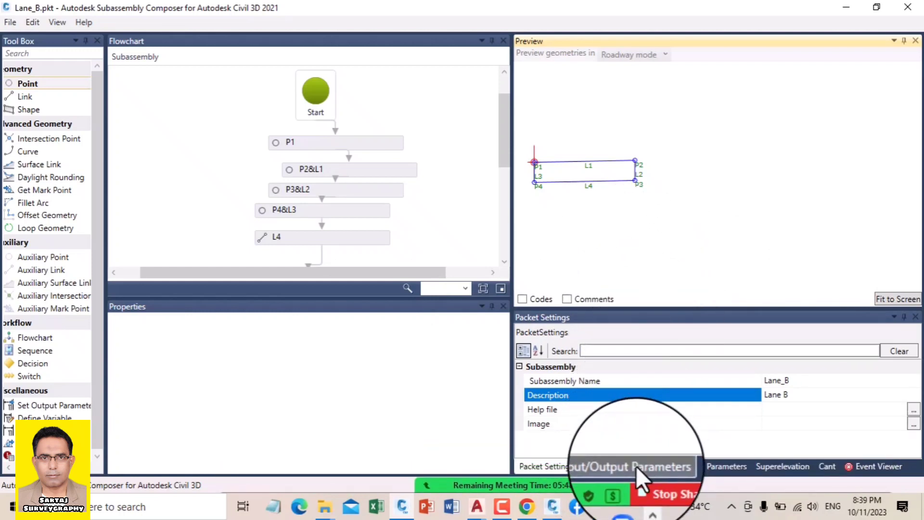
# Step: Give the Dp input parameter the display name Depth
pyautogui.click(637, 466)
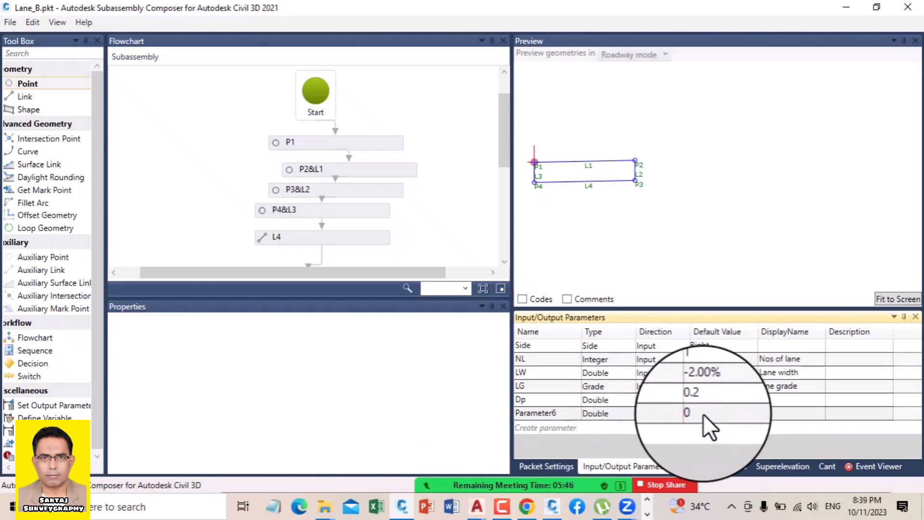
pyautogui.click(770, 401)
pyautogui.click(773, 401)
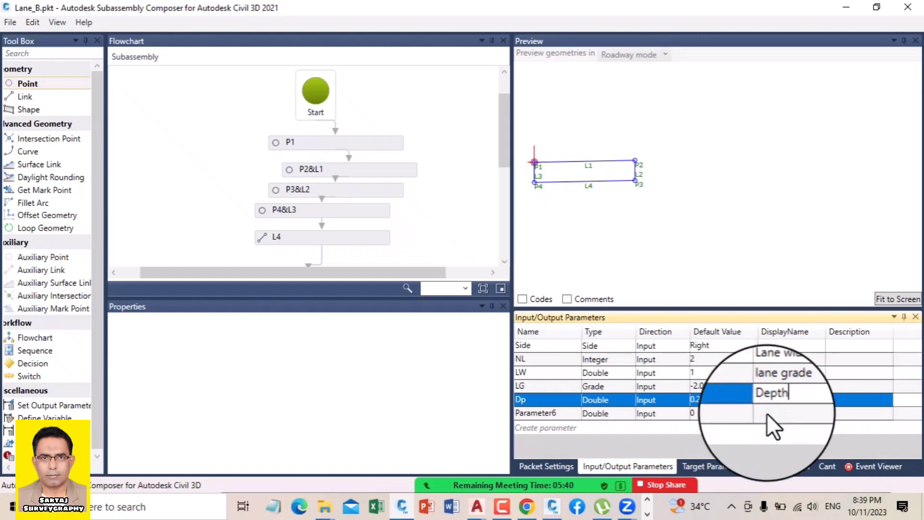
pyautogui.click(767, 414)
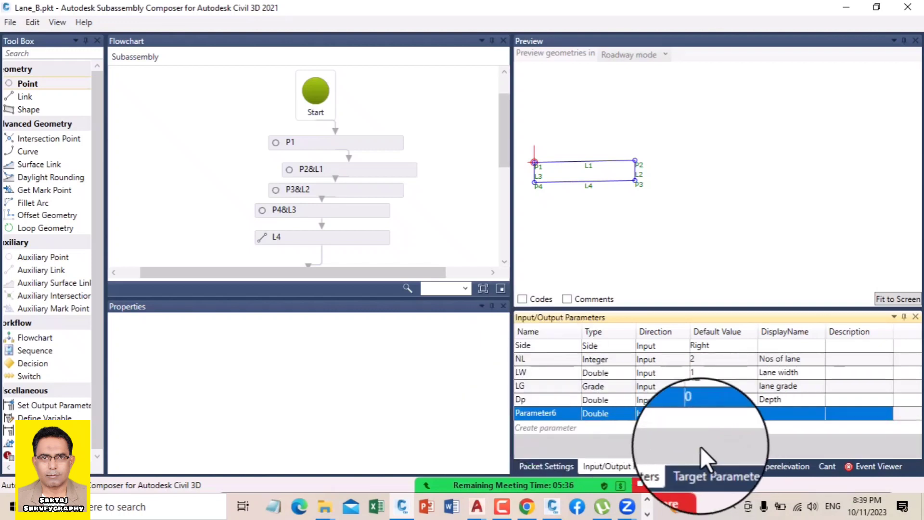
# Step: Save the Lane_B.pkt subassembly file and switch to the Test -1.dwg drawing in Civil 3D
pyautogui.click(10, 22)
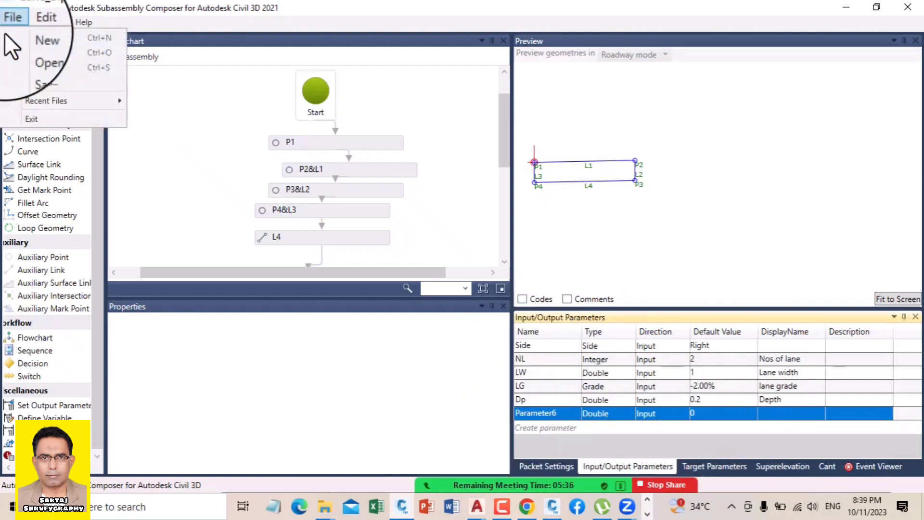
pyautogui.click(28, 68)
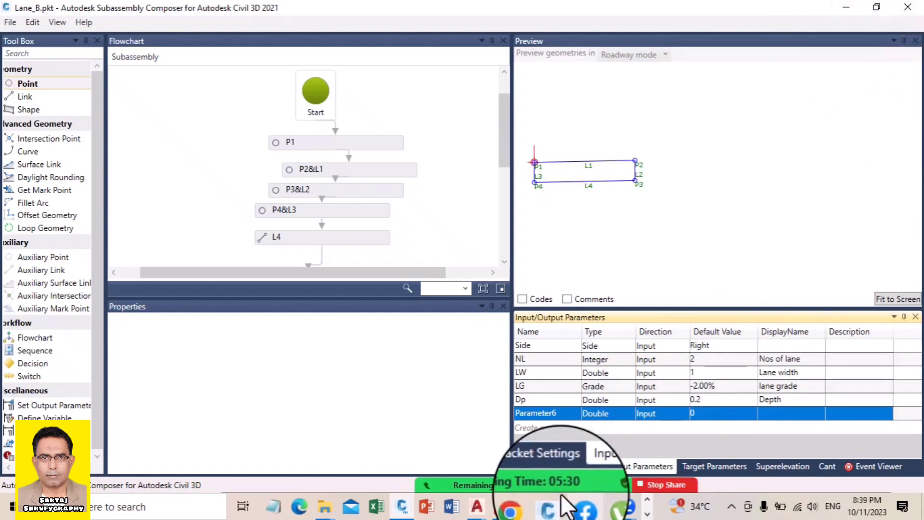
pyautogui.click(571, 472)
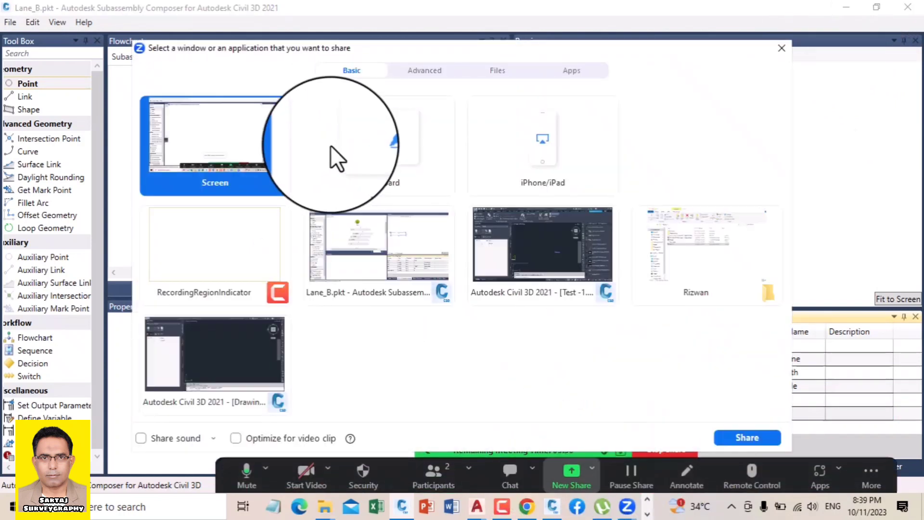
pyautogui.doubleClick(531, 242)
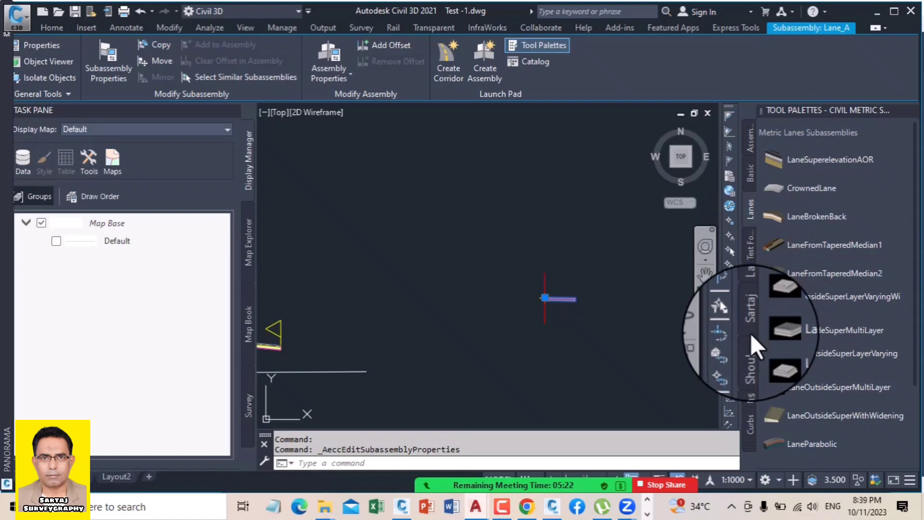
# Step: Import Lane_B.pkt from the SUB Assembly folder into the Test Folder tool palette
pyautogui.click(749, 248)
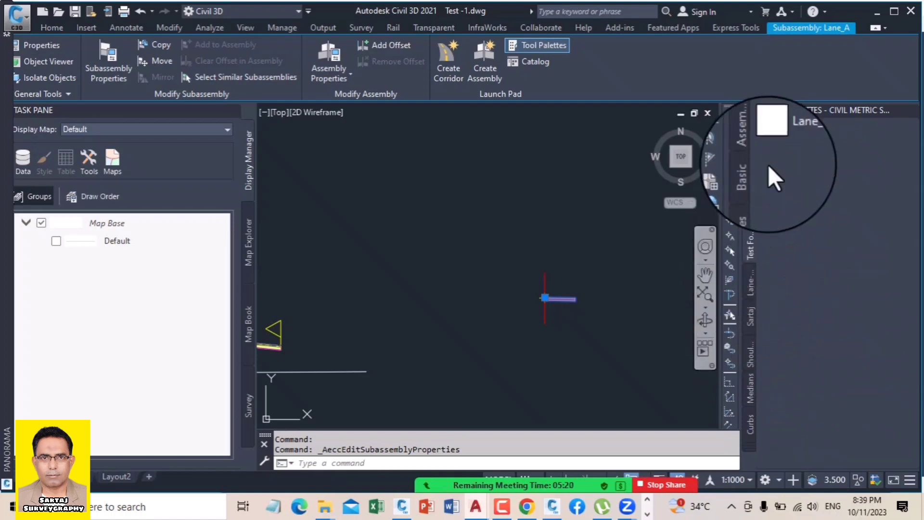
pyautogui.rightClick(749, 250)
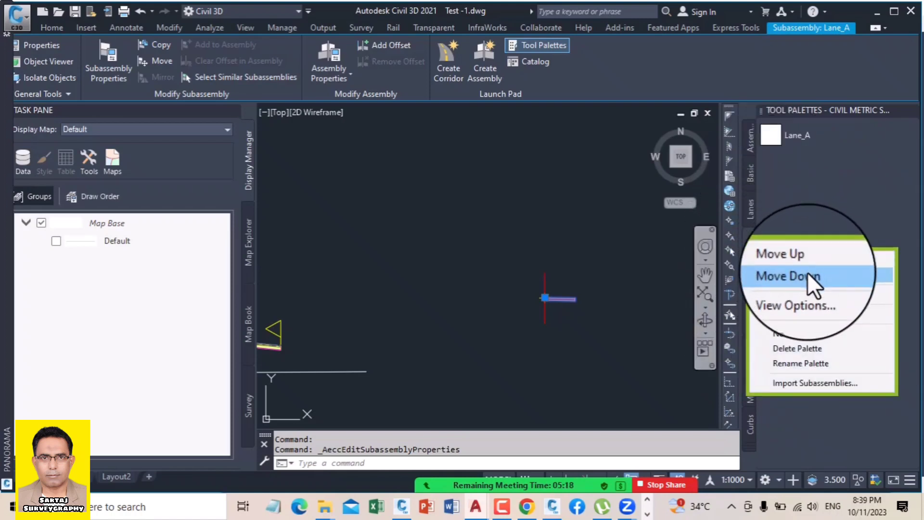
pyautogui.click(804, 381)
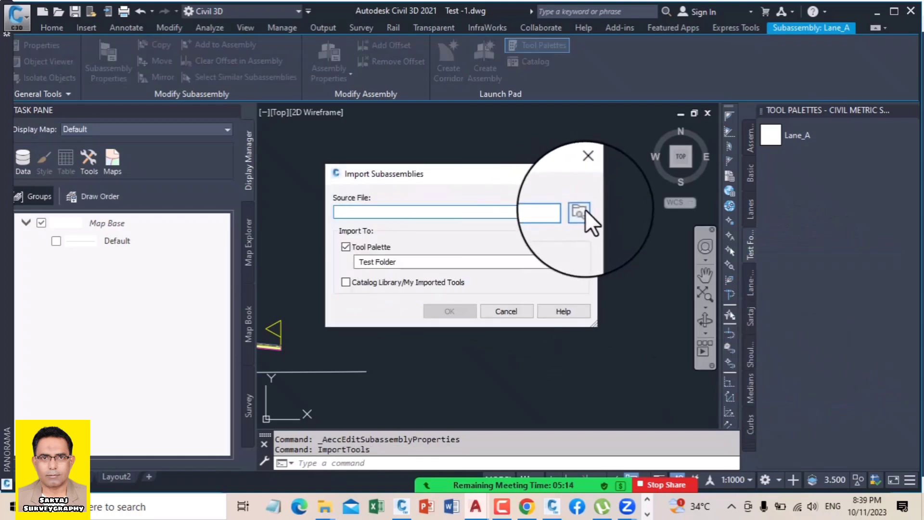
pyautogui.click(580, 212)
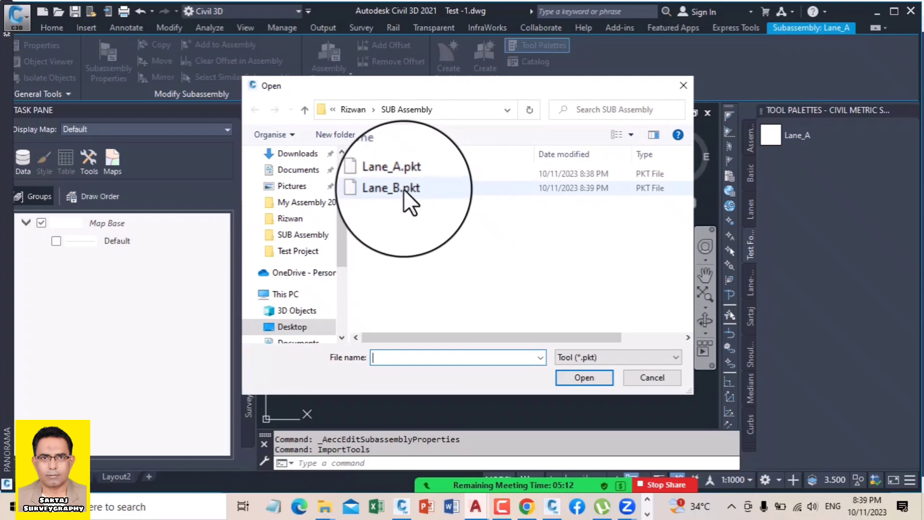
pyautogui.doubleClick(403, 187)
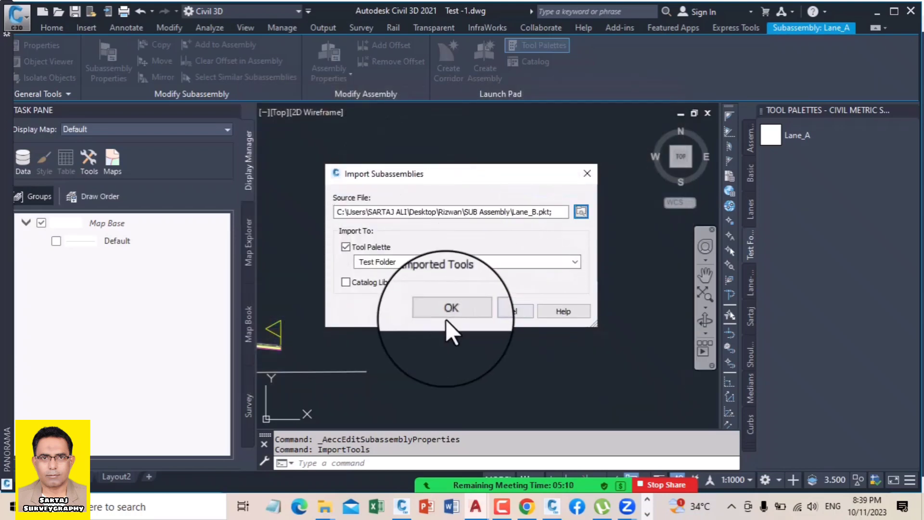
pyautogui.click(446, 313)
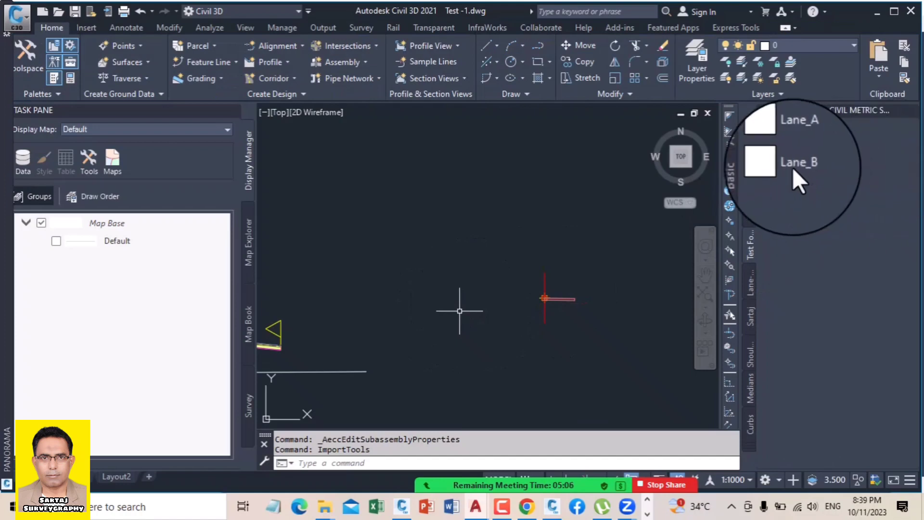
# Step: Delete the Lane_A subassembly attached to the assembly in the drawing
pyautogui.click(793, 168)
pyautogui.click(570, 299)
pyautogui.press('Delete')
# Step: Attach the Lane_B subassembly to the assembly's marker point and open its subassembly parameters
pyautogui.click(772, 167)
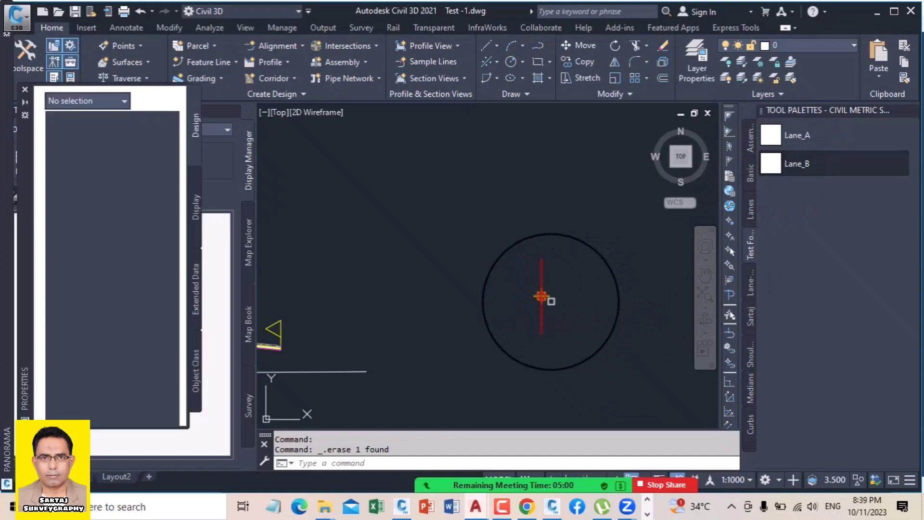
pyautogui.rightClick(587, 285)
pyautogui.click(588, 288)
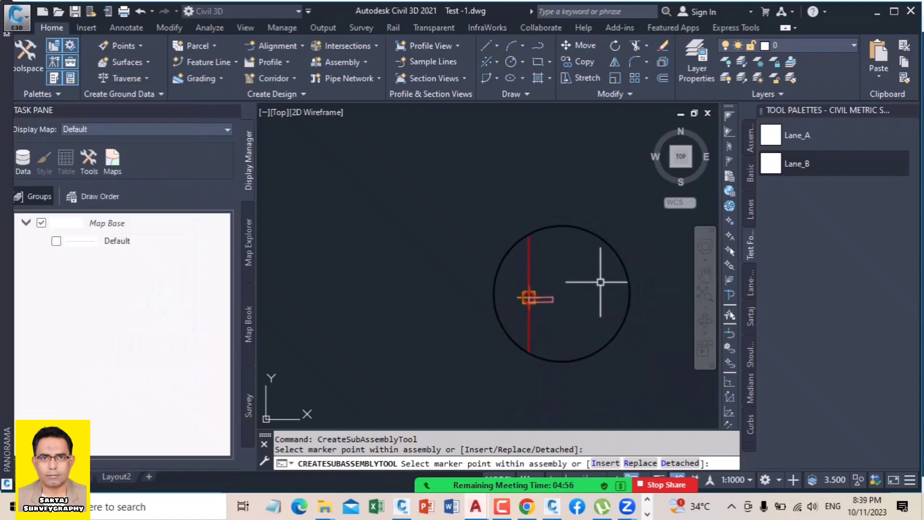
pyautogui.click(543, 295)
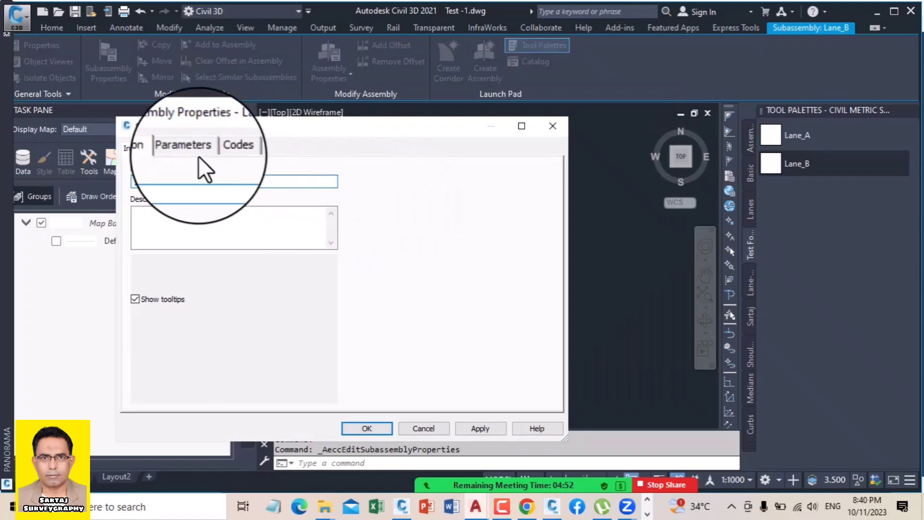
pyautogui.click(197, 153)
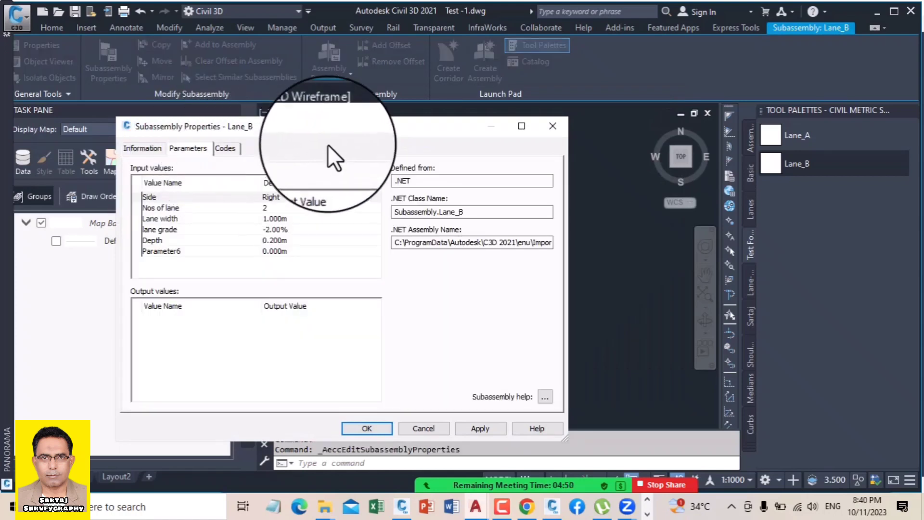
pyautogui.moveTo(324, 127); pyautogui.dragTo(255, 118)
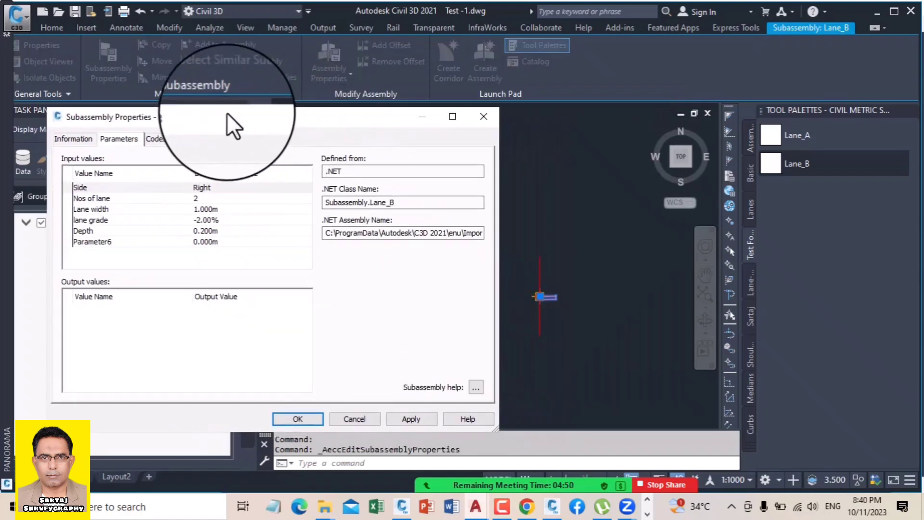
# Step: Set the number of lanes of Lane_B to 4
pyautogui.click(209, 199)
pyautogui.click(209, 198)
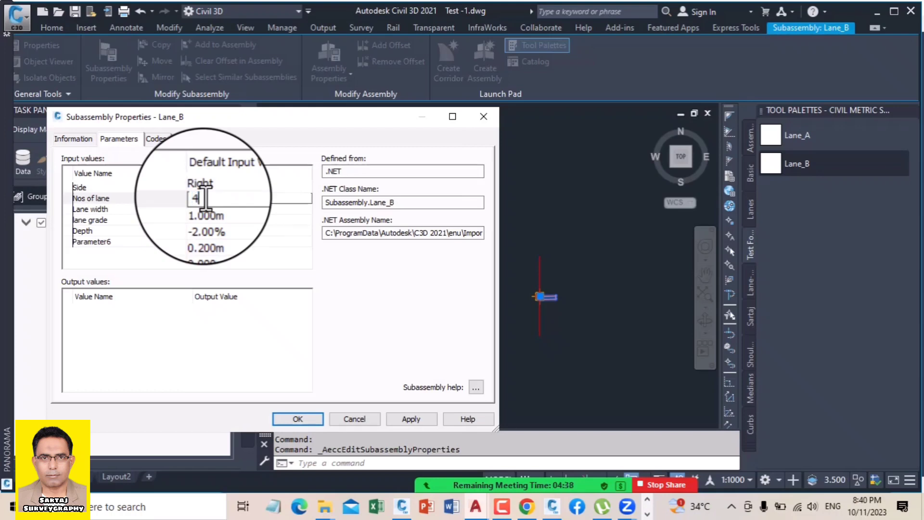
pyautogui.click(214, 212)
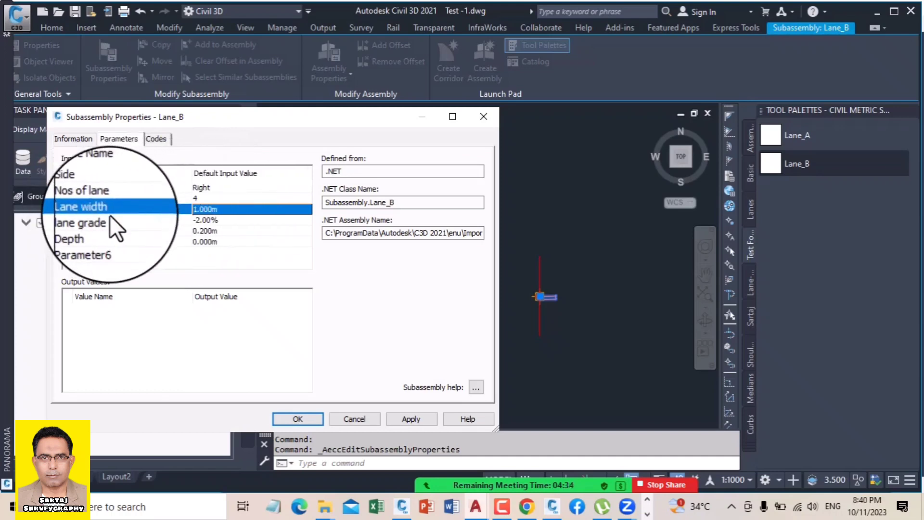
pyautogui.click(219, 210)
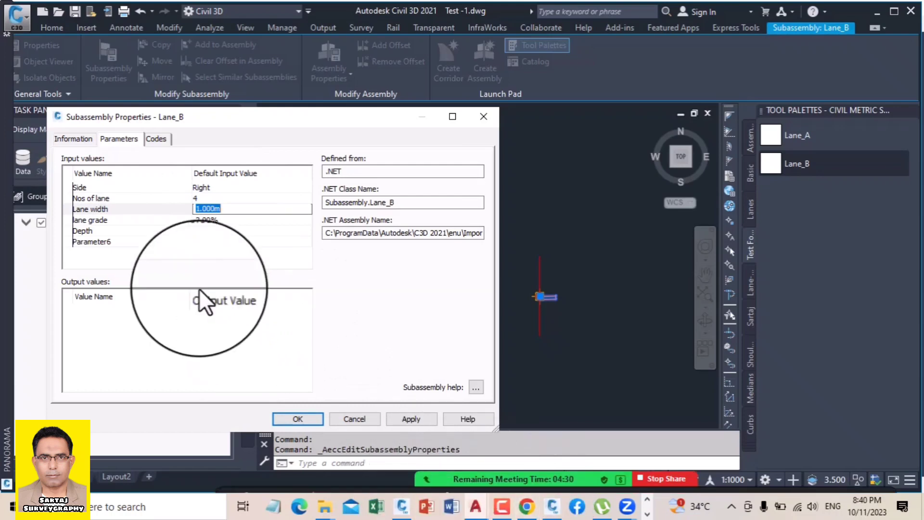
# Step: Set the number of lanes of Lane_B to 1
pyautogui.doubleClick(200, 198)
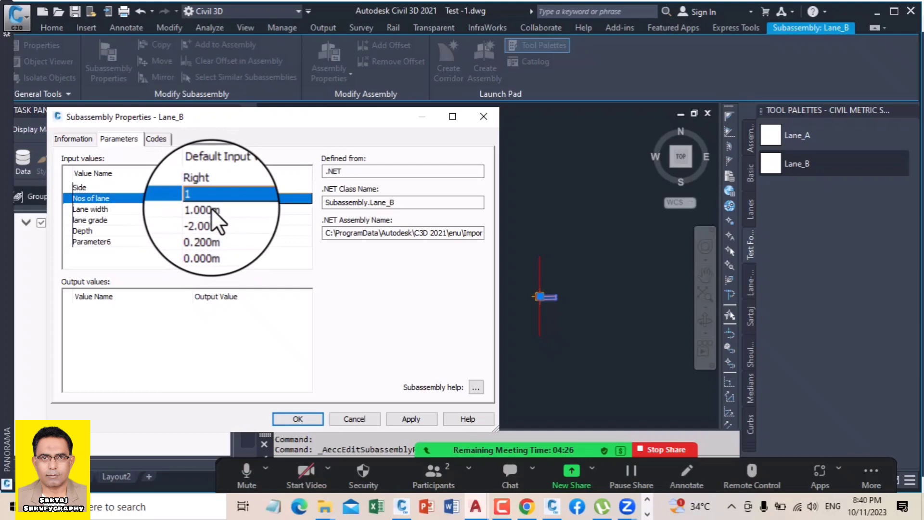
pyautogui.click(212, 208)
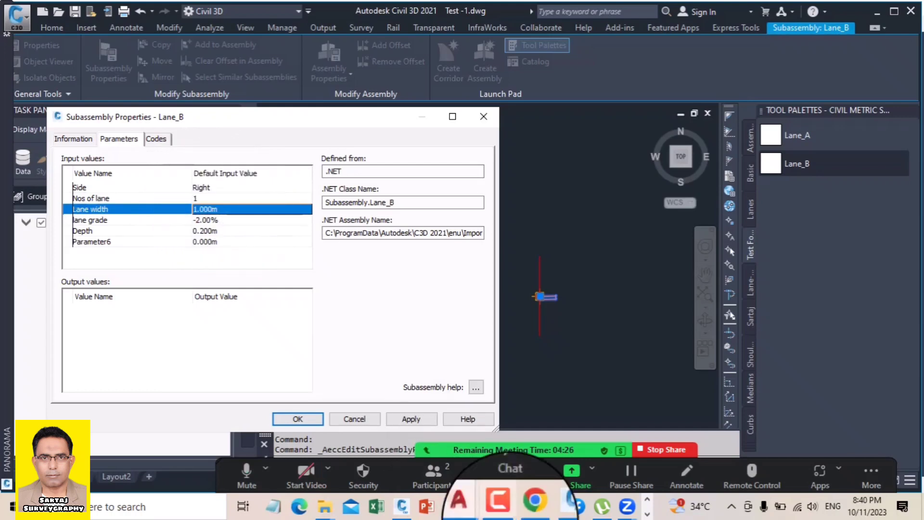
# Step: Examine the P2&L1 slope and Delta X properties alongside the input parameters in Subassembly Composer, and return to the Civil 3D drawing
pyautogui.click(571, 484)
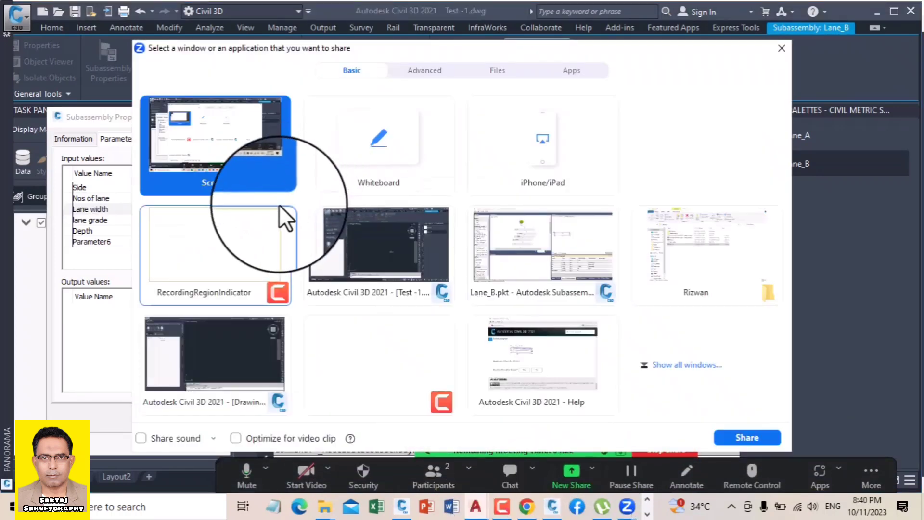
pyautogui.doubleClick(534, 256)
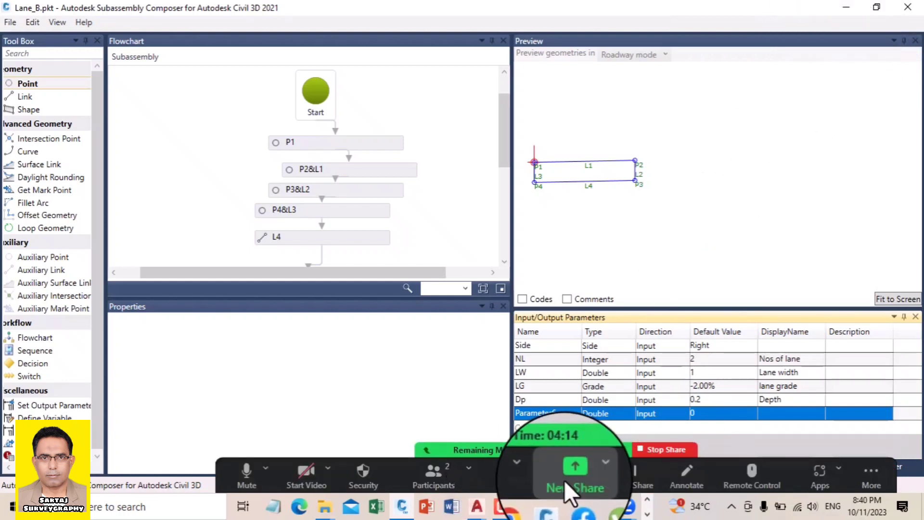
pyautogui.click(572, 477)
pyautogui.click(424, 247)
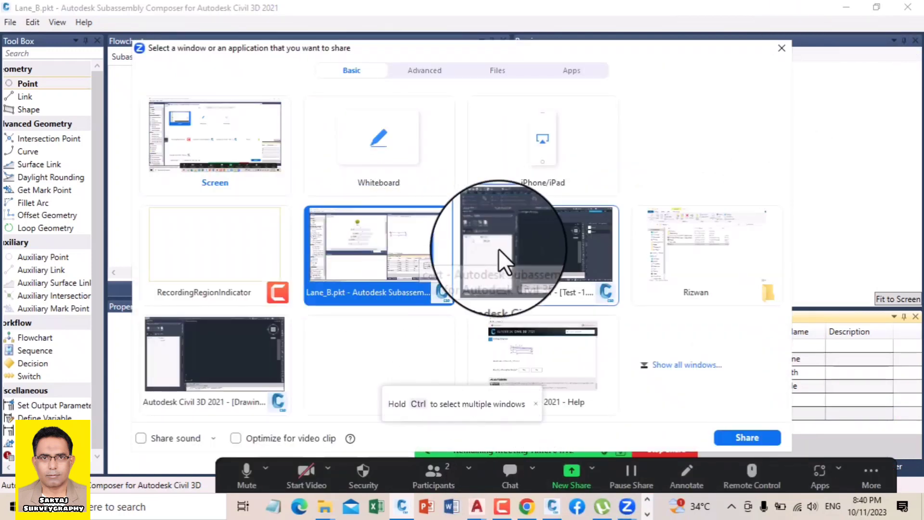
pyautogui.doubleClick(527, 241)
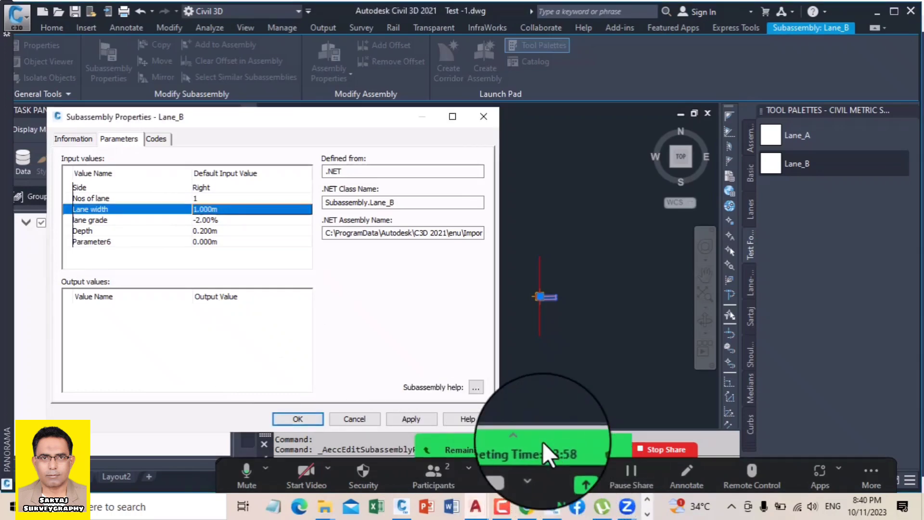
pyautogui.click(570, 483)
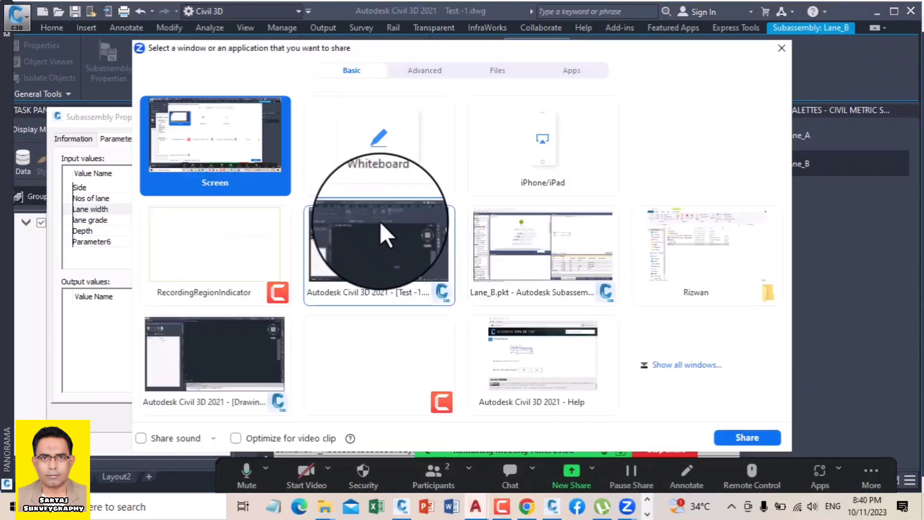
pyautogui.doubleClick(527, 260)
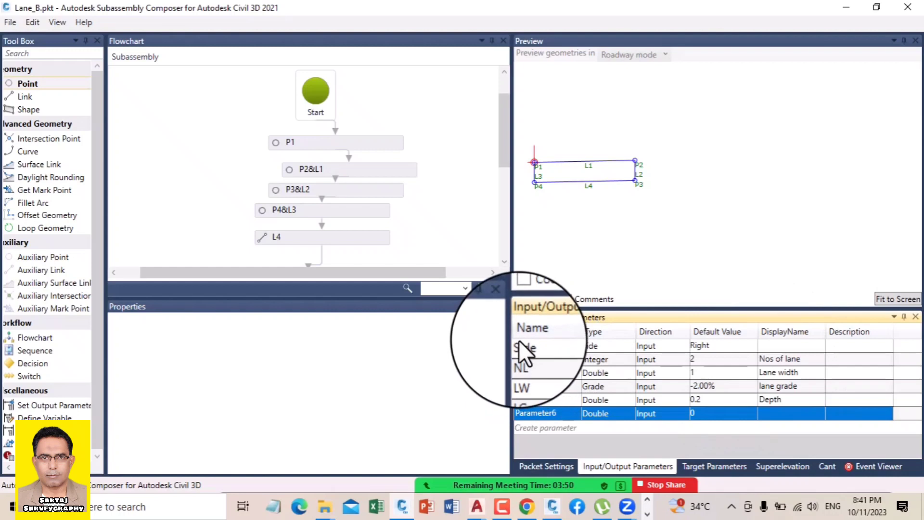
pyautogui.click(362, 171)
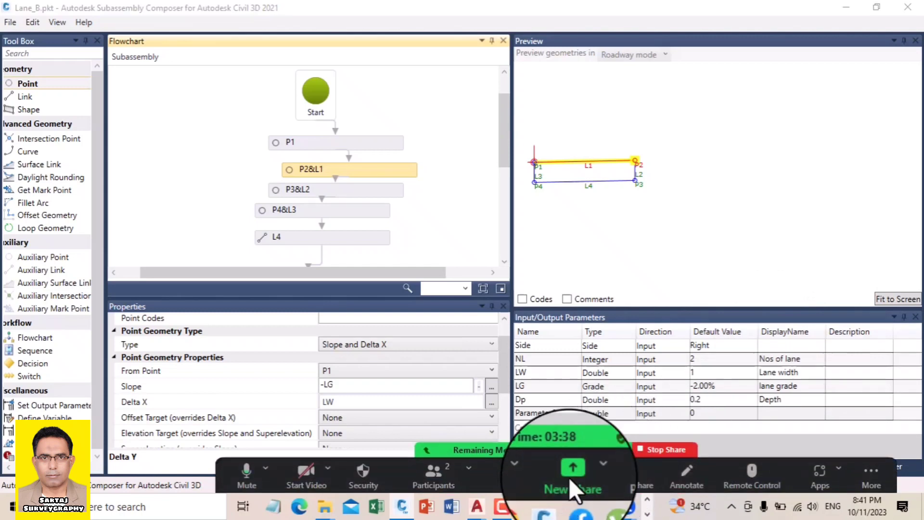
pyautogui.click(572, 479)
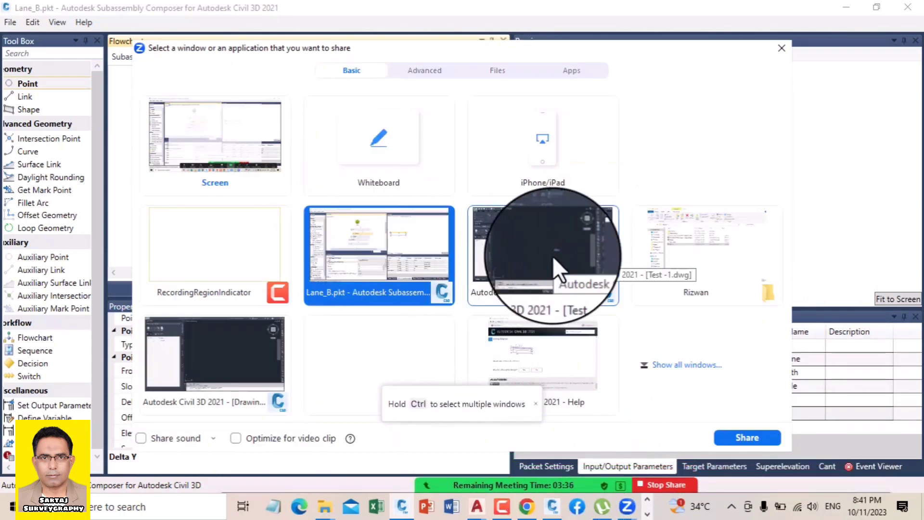
pyautogui.doubleClick(551, 251)
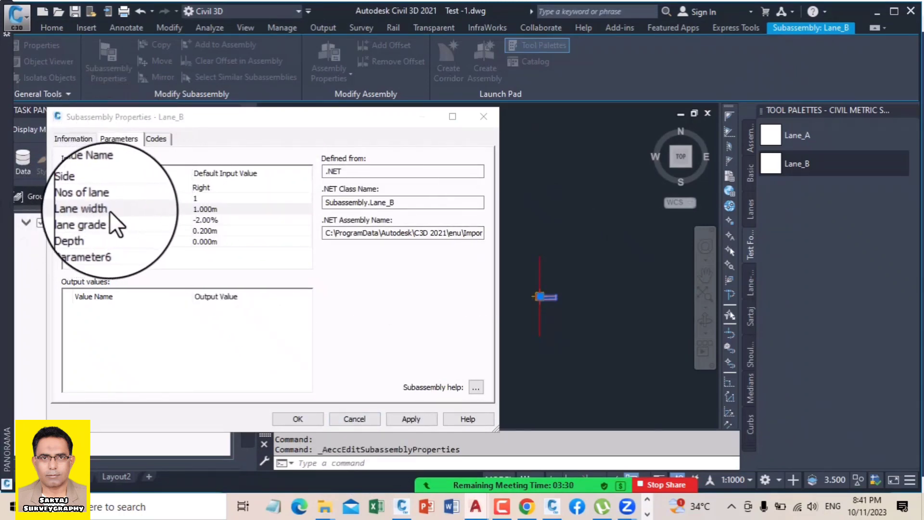
# Step: Set the lane width of Lane_B to 5 m and apply it
pyautogui.click(209, 209)
pyautogui.write('5')
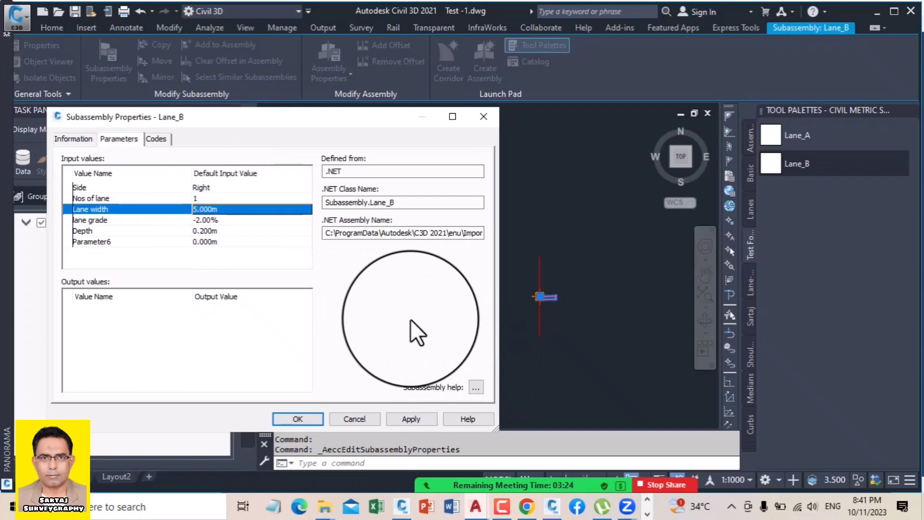
pyautogui.click(412, 419)
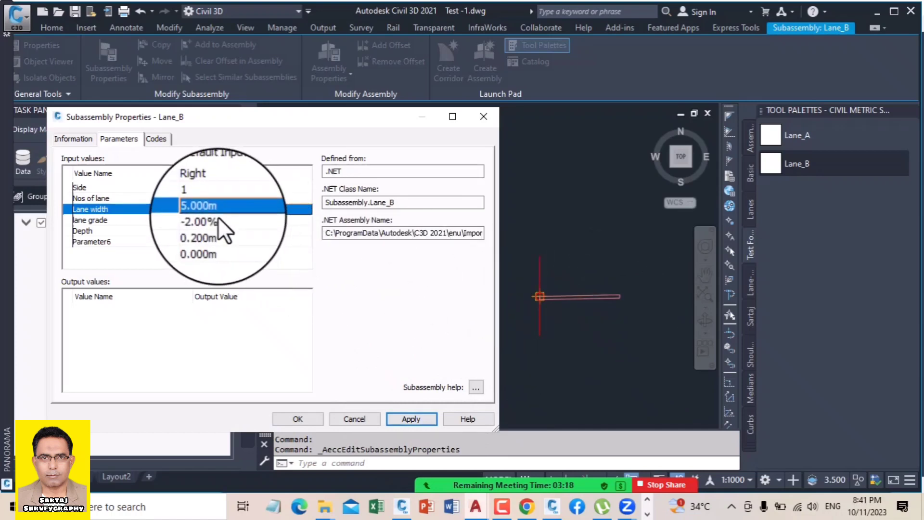
# Step: Set the lane grade of Lane_B to -10% and apply it
pyautogui.click(198, 220)
pyautogui.click(199, 220)
pyautogui.click(200, 220)
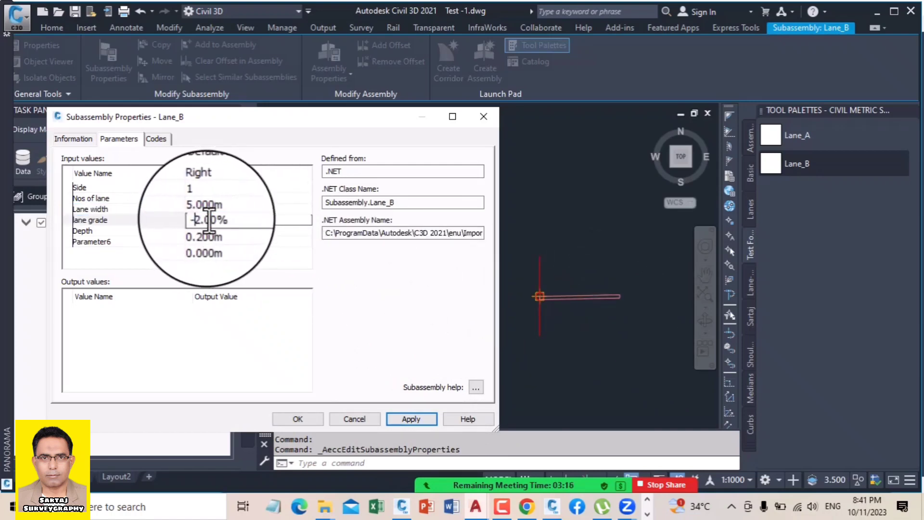
pyautogui.moveTo(200, 220); pyautogui.dragTo(236, 220)
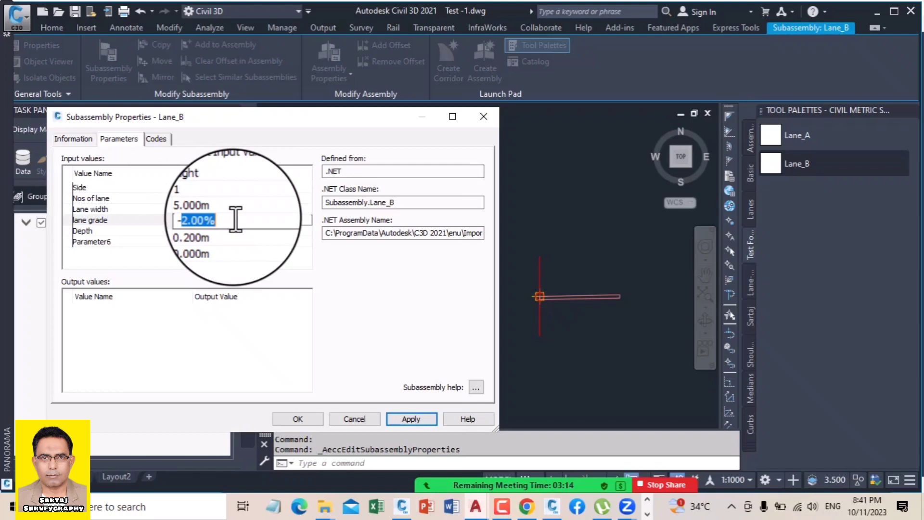
pyautogui.press('Return')
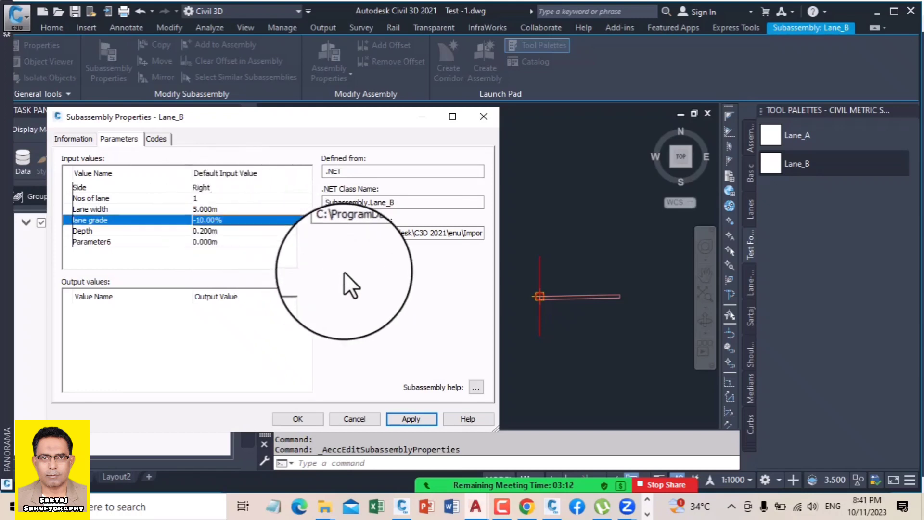
pyautogui.click(412, 419)
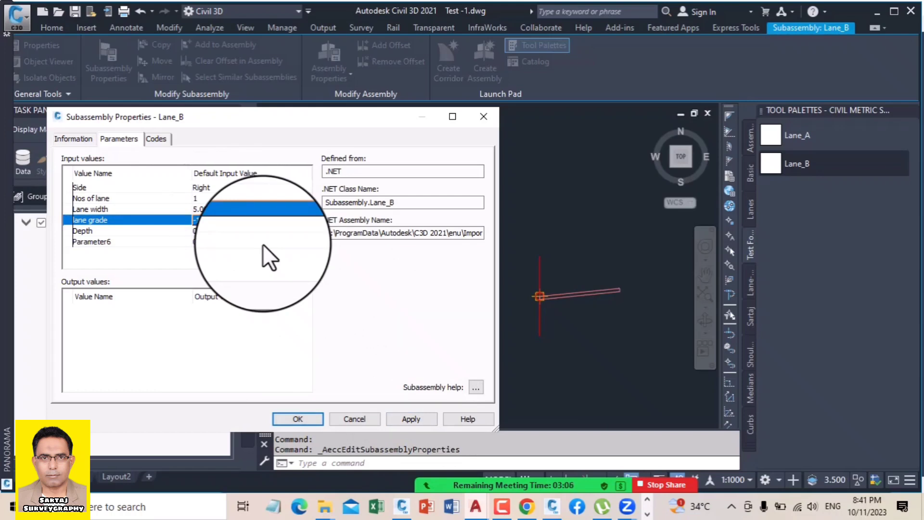
# Step: Set the lane grade of Lane_B to 10% and apply it
pyautogui.click(202, 220)
pyautogui.click(200, 220)
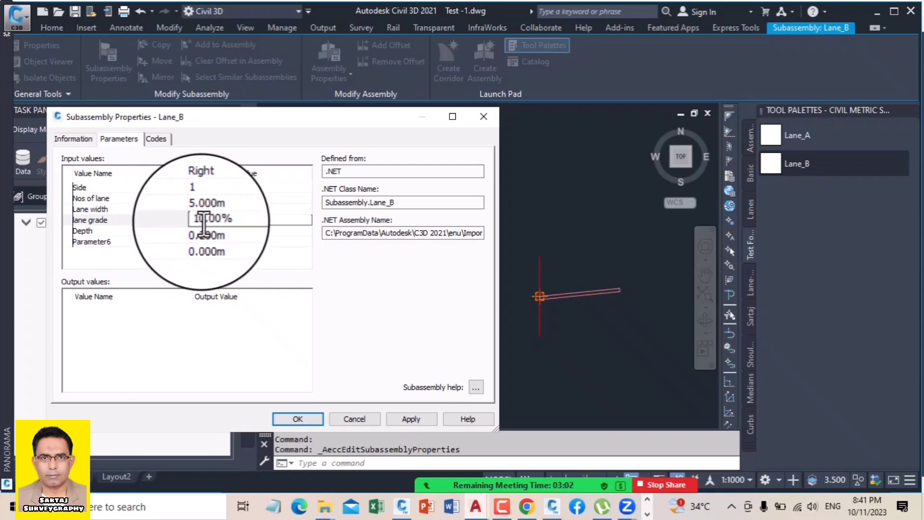
pyautogui.click(412, 418)
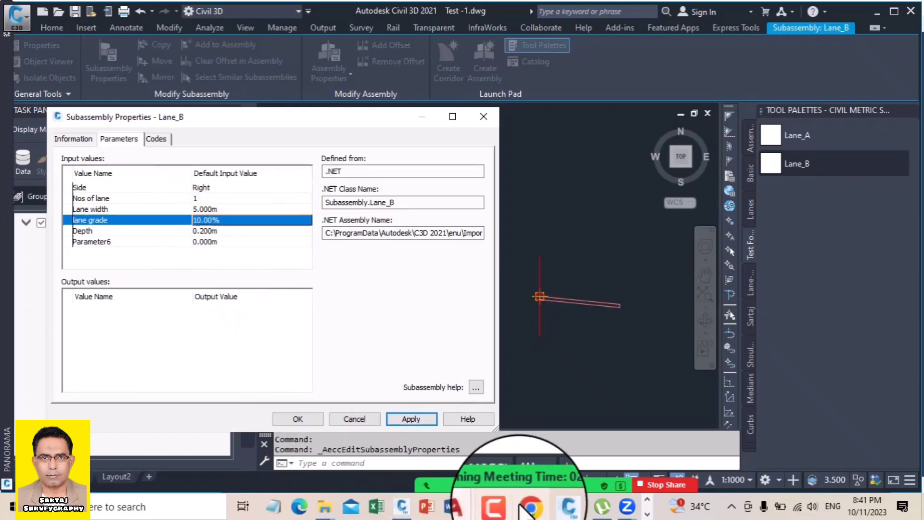
# Step: Switch to Subassembly Composer, set the P2&L1 slope to LG, and return to the Civil 3D drawing
pyautogui.click(571, 473)
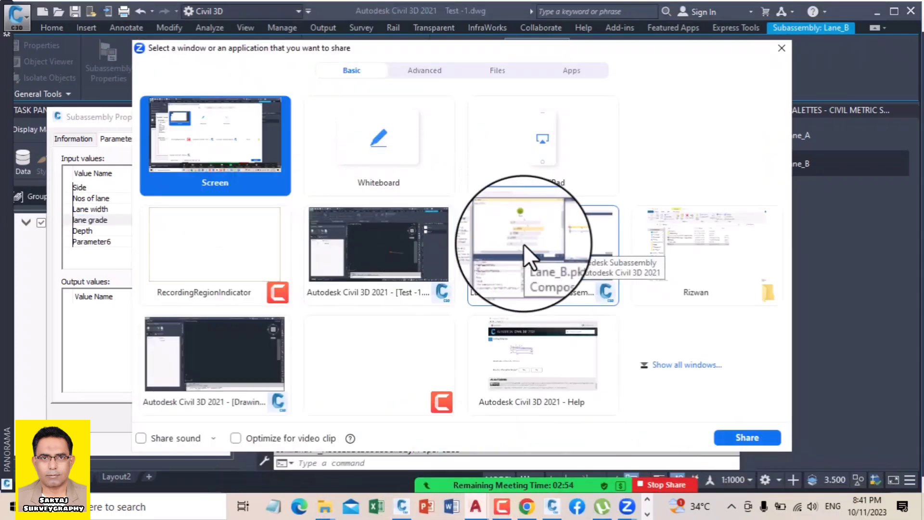
pyautogui.doubleClick(524, 243)
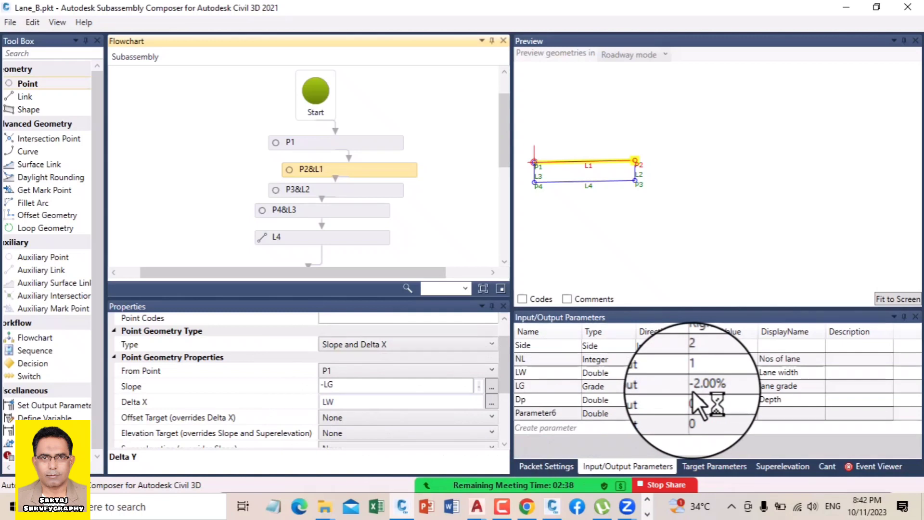
pyautogui.click(322, 386)
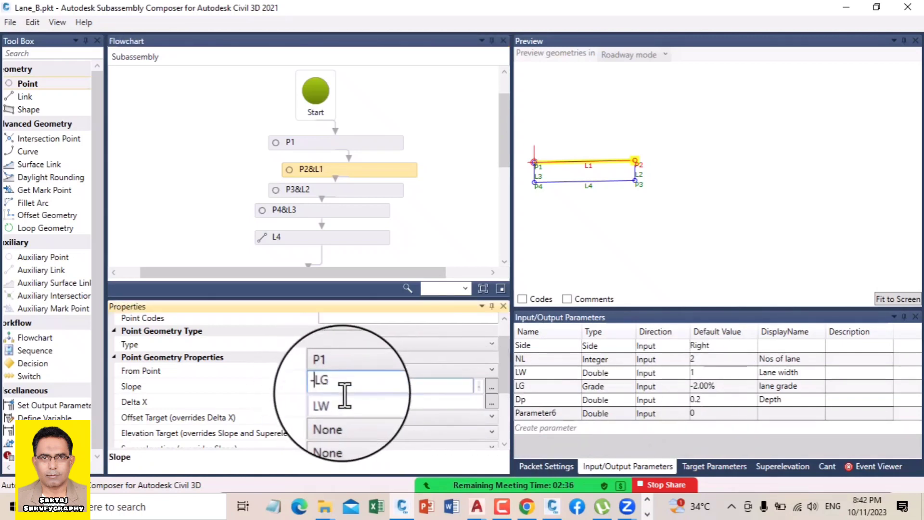
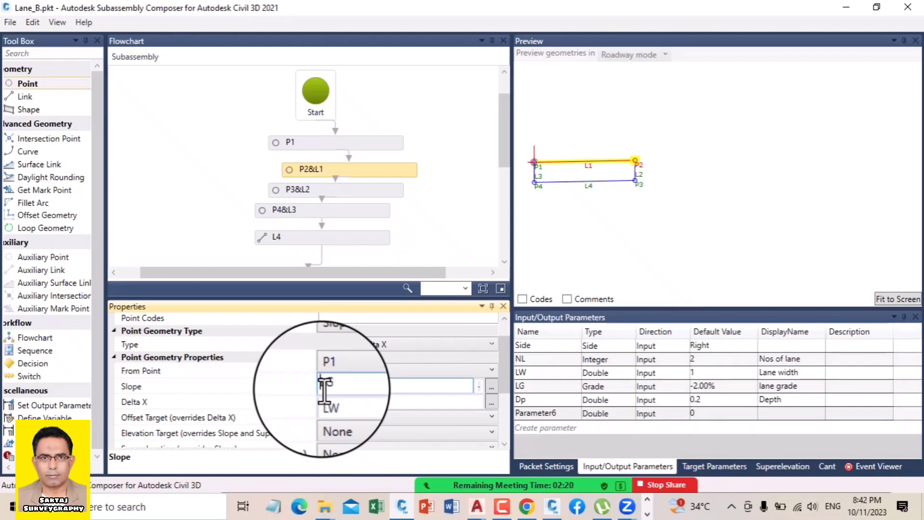
pyautogui.write('LG')
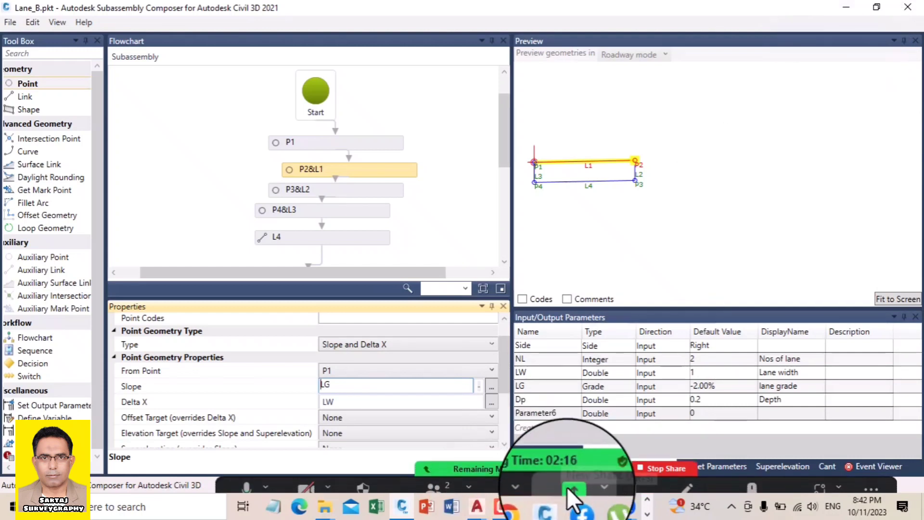
pyautogui.click(567, 487)
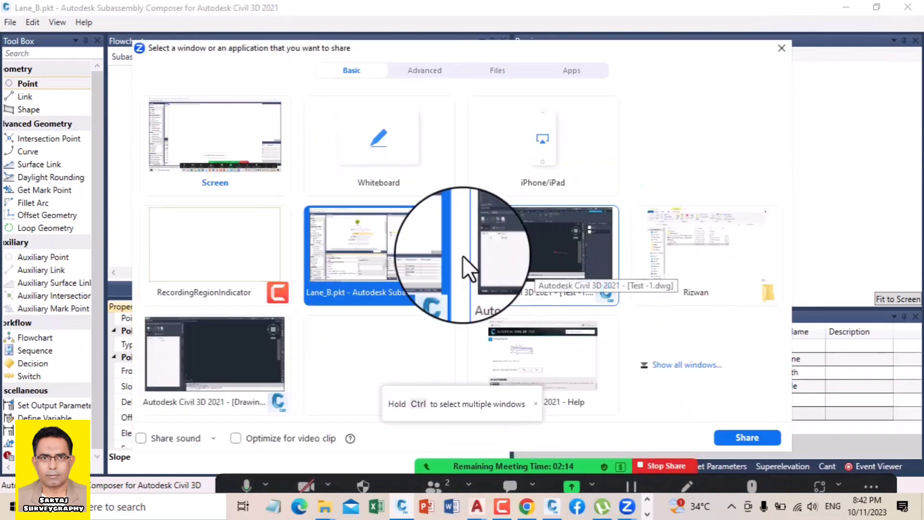
pyautogui.doubleClick(417, 247)
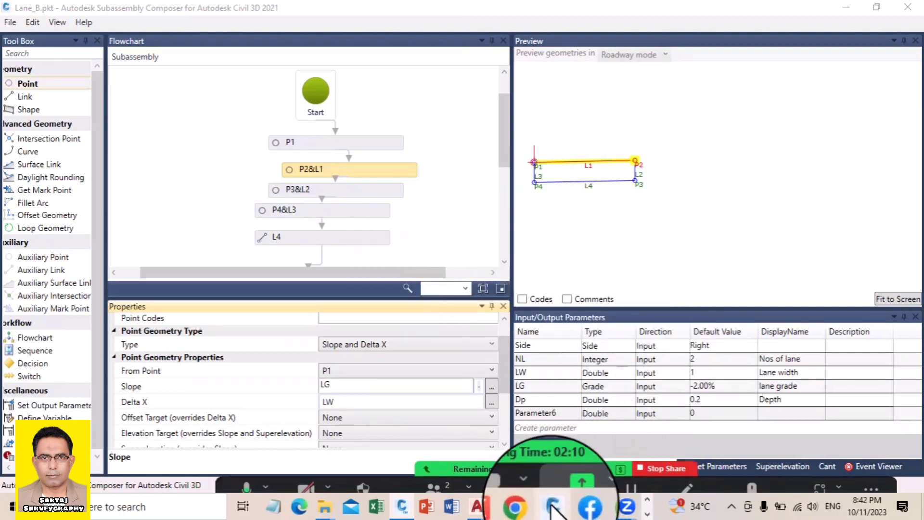
pyautogui.click(583, 478)
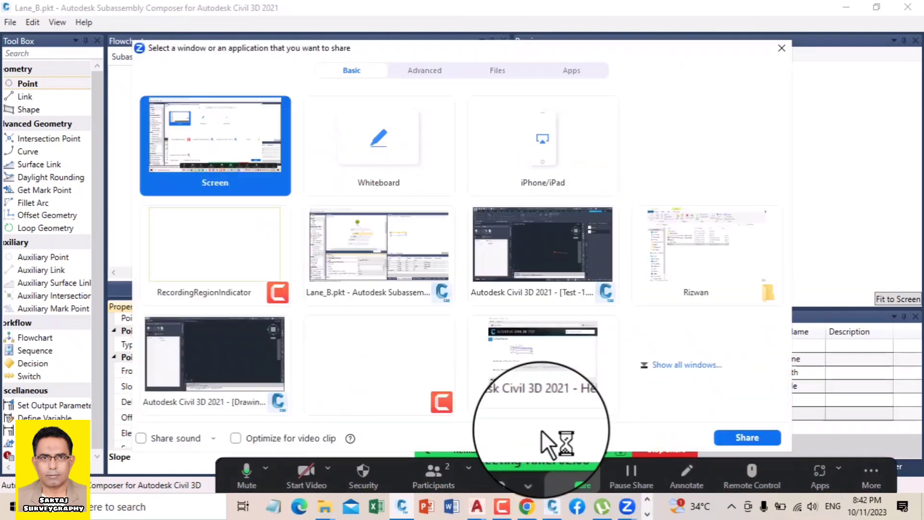
pyautogui.doubleClick(544, 242)
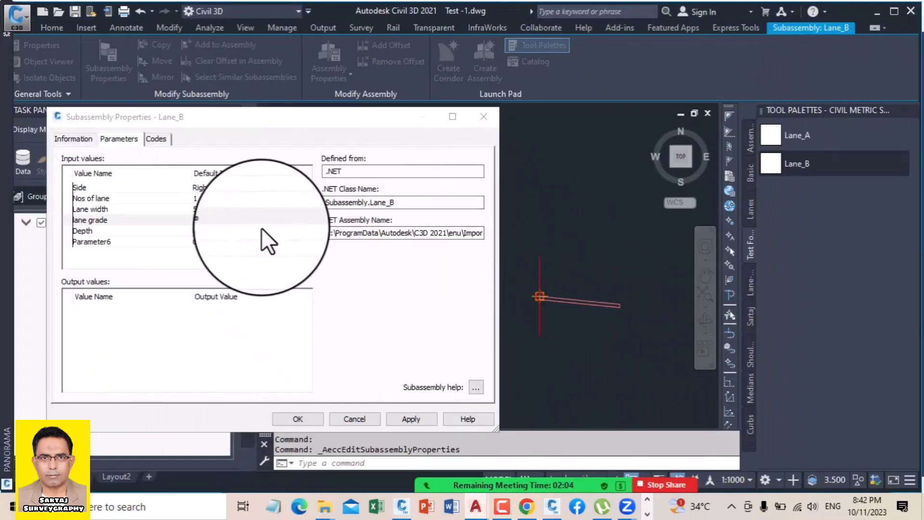
# Step: Change the lane grade of Lane_B to -10% and apply it
pyautogui.click(196, 220)
pyautogui.click(205, 220)
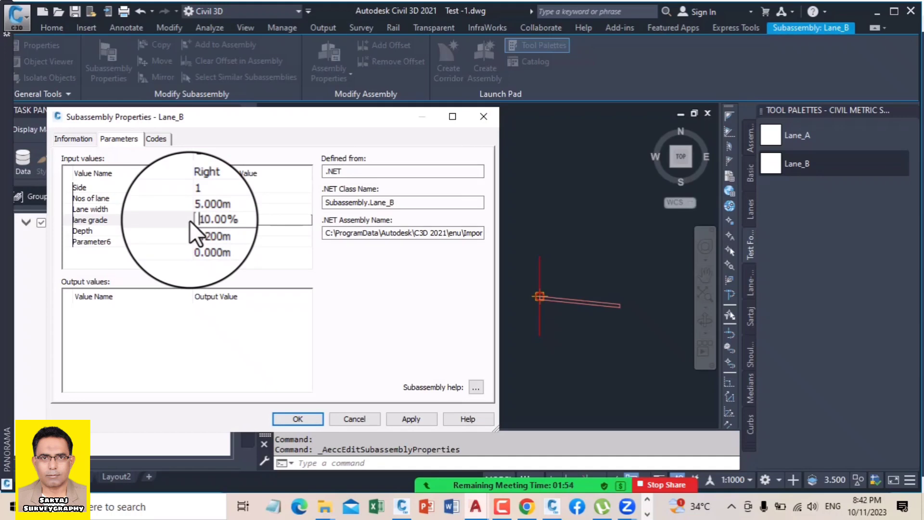
pyautogui.write('-')
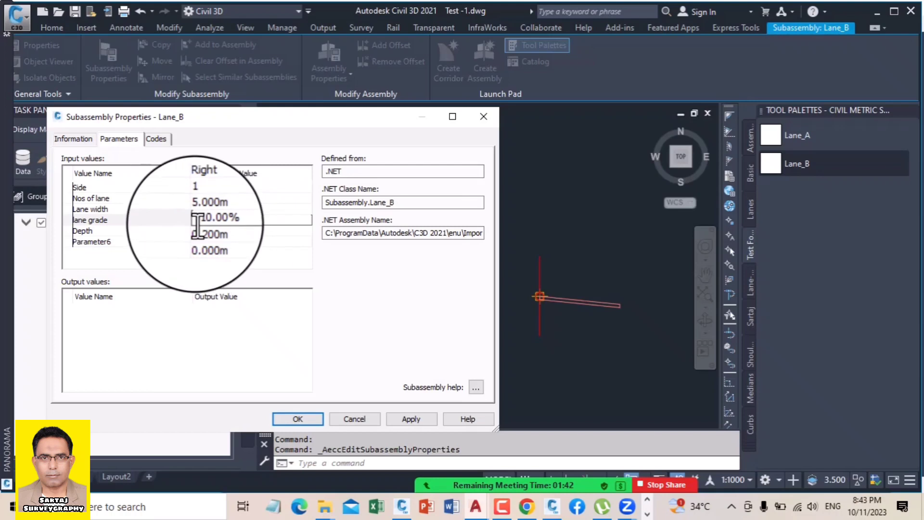
pyautogui.click(416, 419)
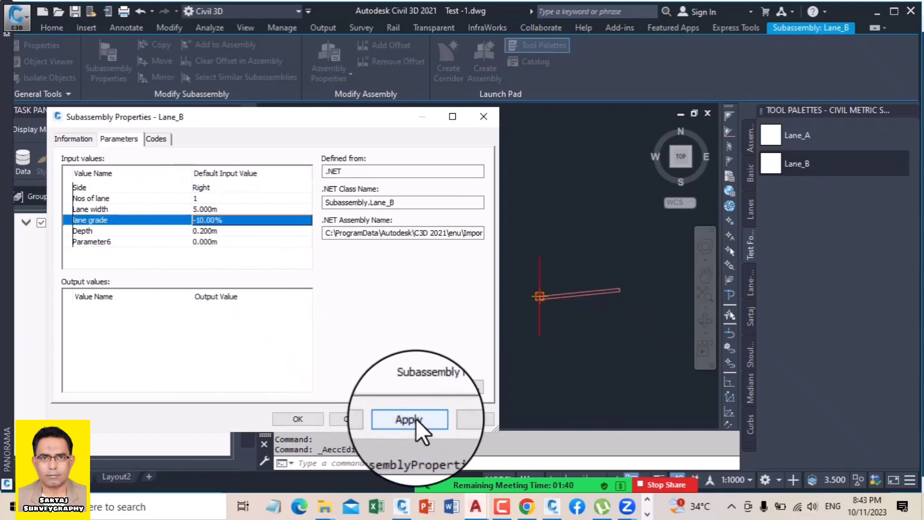
# Step: Make the lane grade of Lane_B positive again at 10% and apply it
pyautogui.click(210, 220)
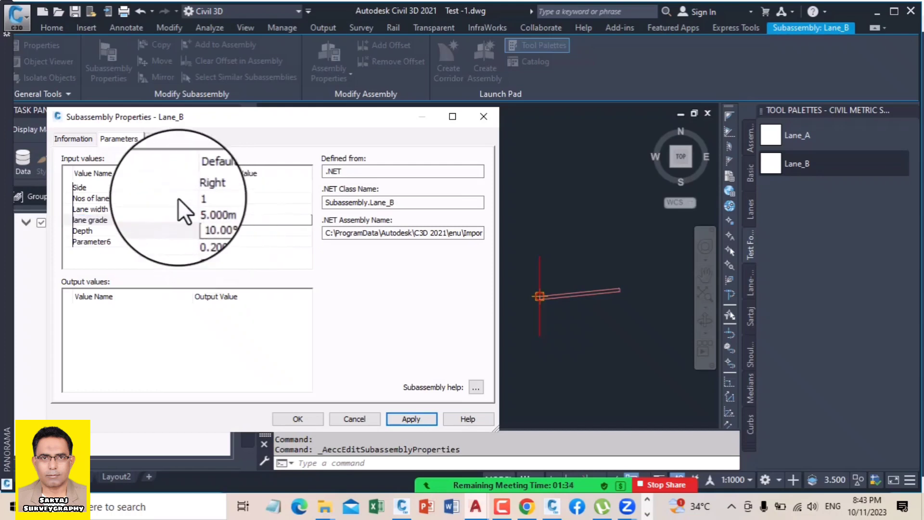
pyautogui.click(382, 307)
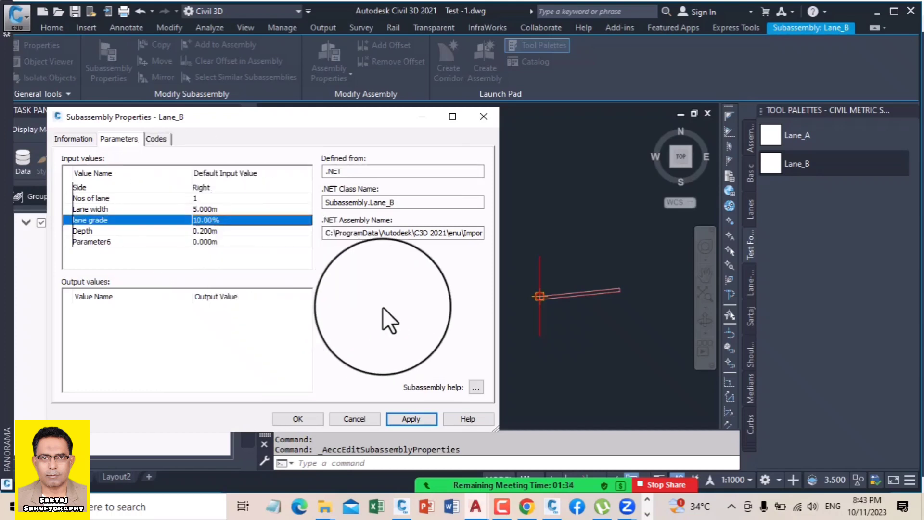
pyautogui.click(408, 420)
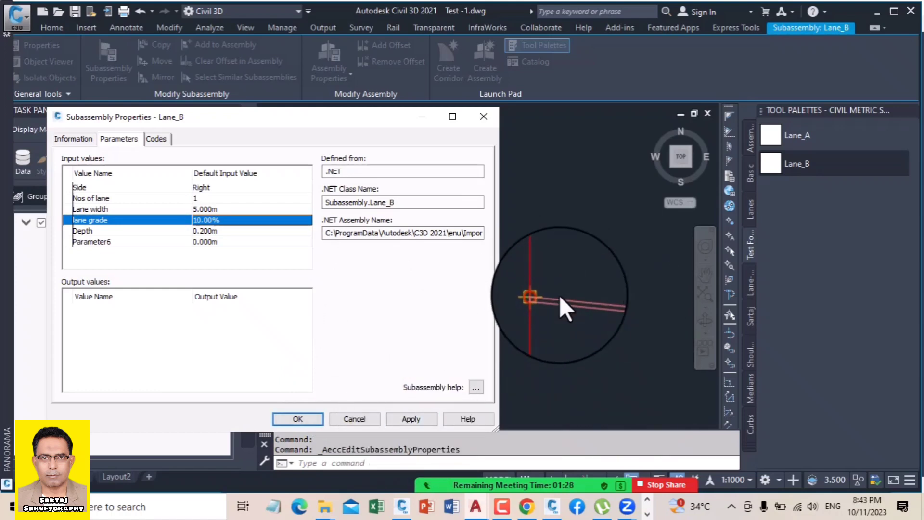
# Step: Set the depth of Lane_B to 1 m and apply it
pyautogui.click(215, 240)
pyautogui.click(207, 230)
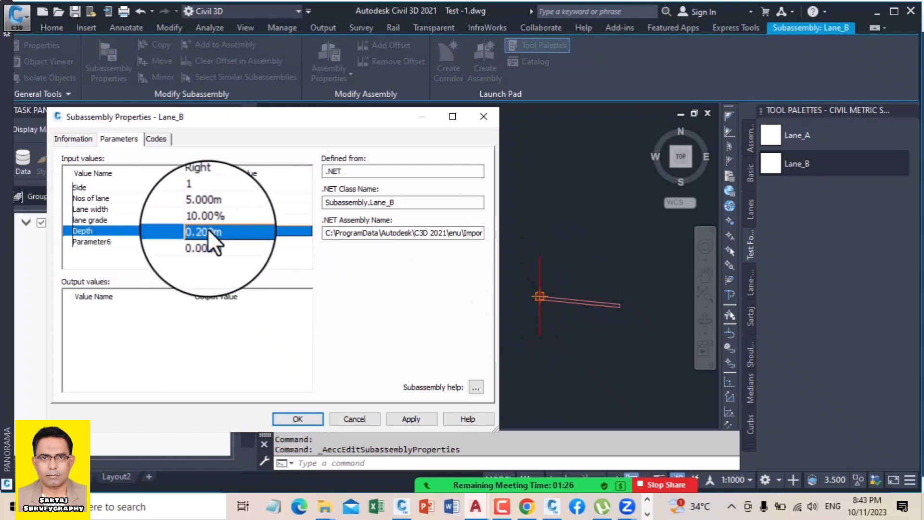
pyautogui.click(197, 230)
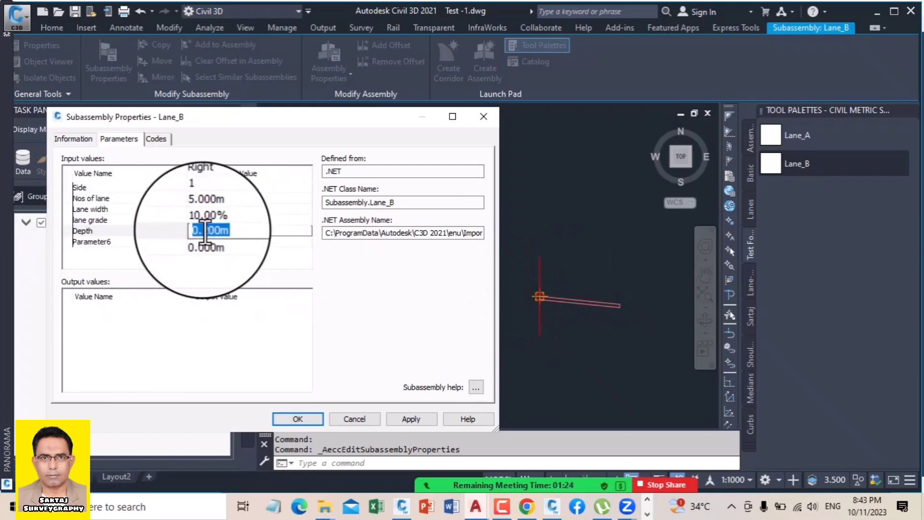
pyautogui.write('1')
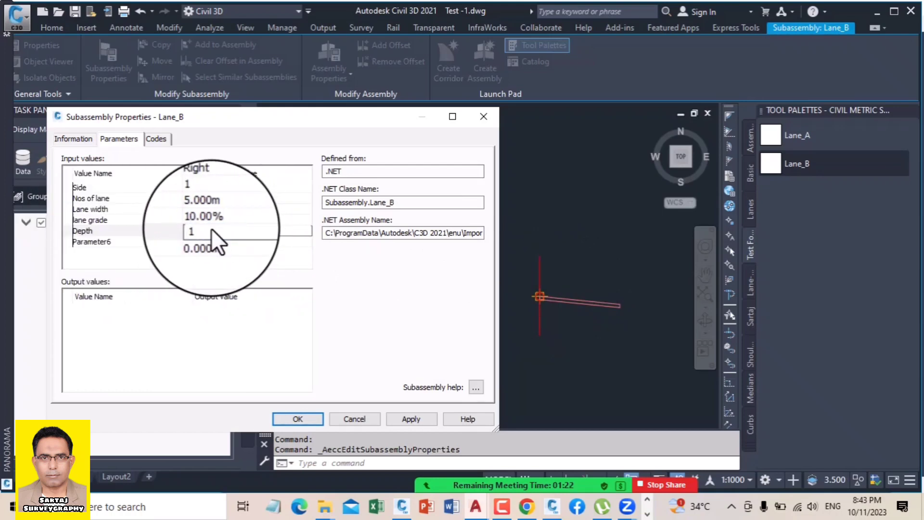
pyautogui.press('Return')
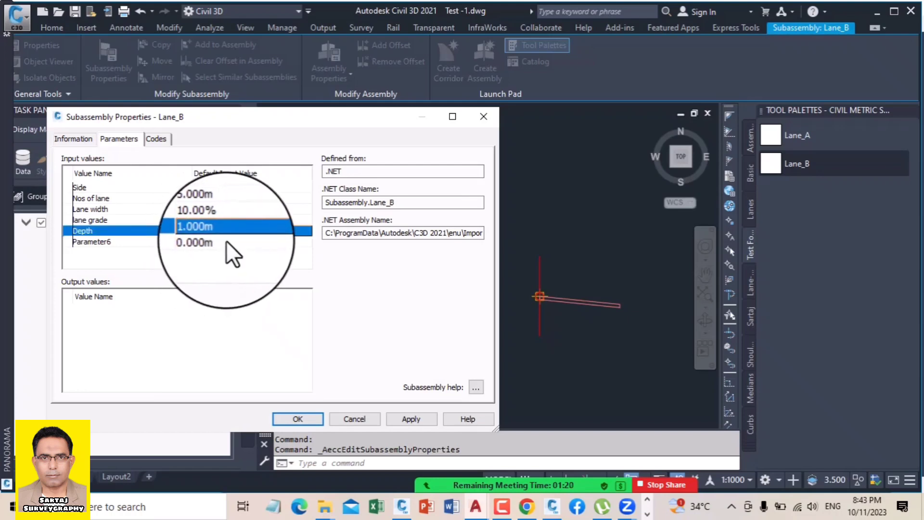
pyautogui.click(412, 418)
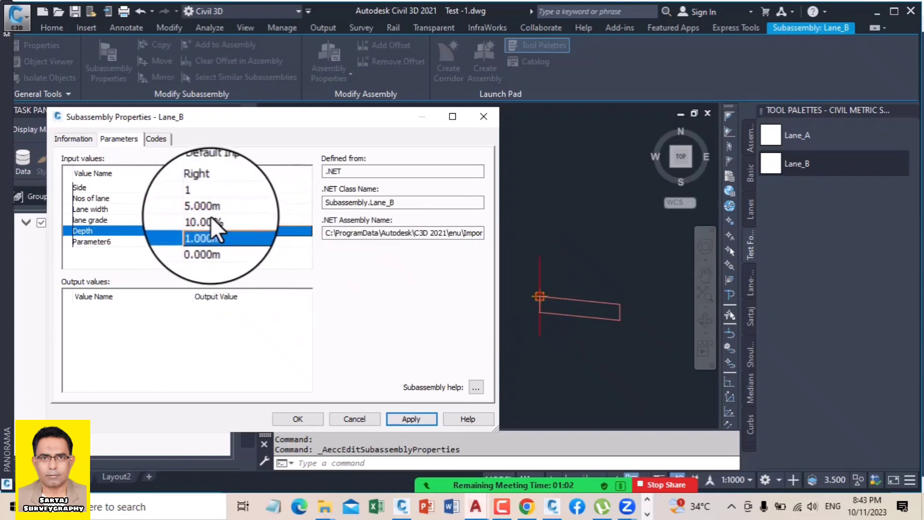
# Step: Switch to Subassembly Composer and examine the type of the NL number-of-lanes input parameter
pyautogui.moveTo(540, 484)
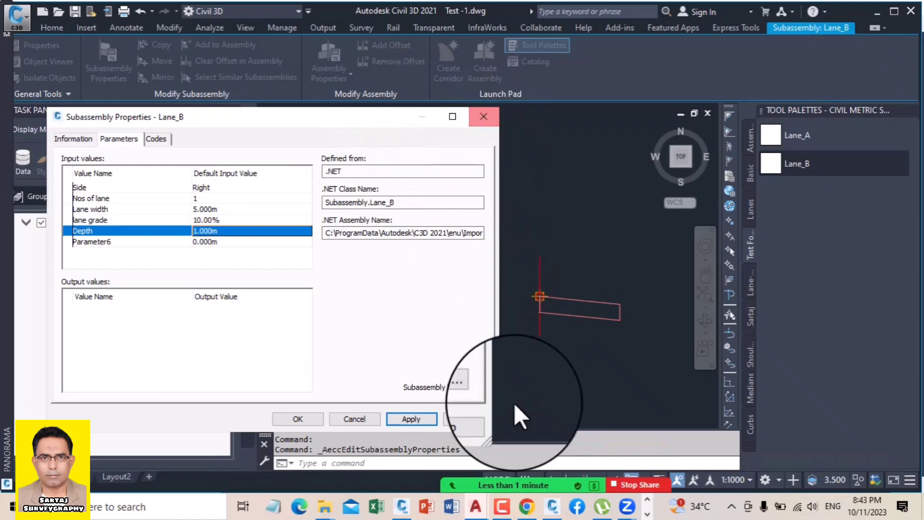
pyautogui.click(574, 478)
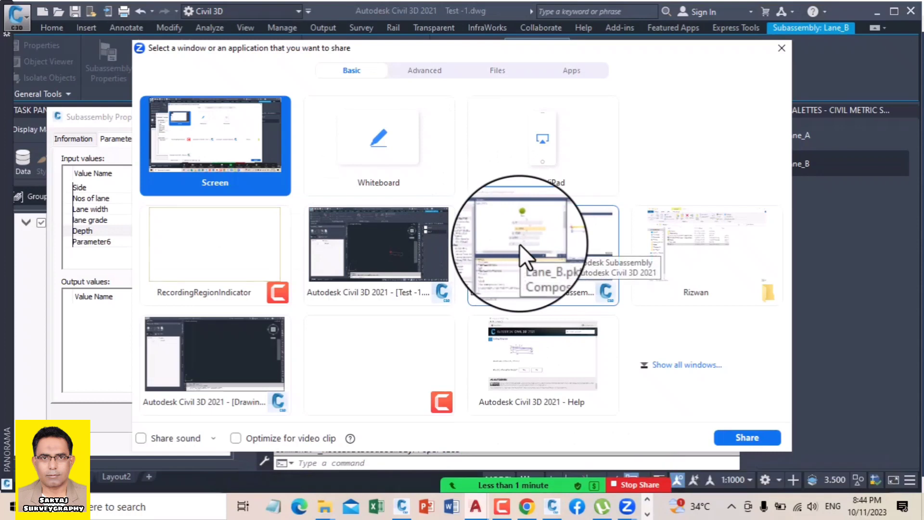
pyautogui.doubleClick(519, 244)
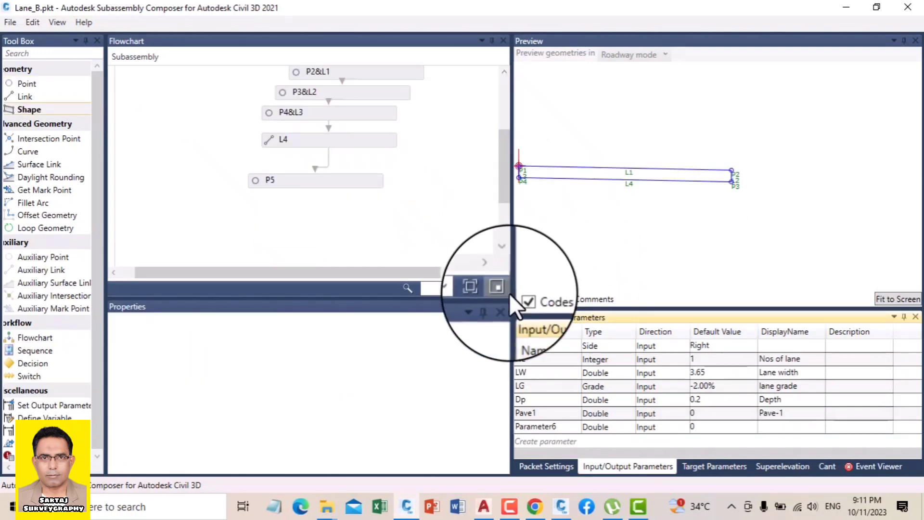
pyautogui.click(530, 359)
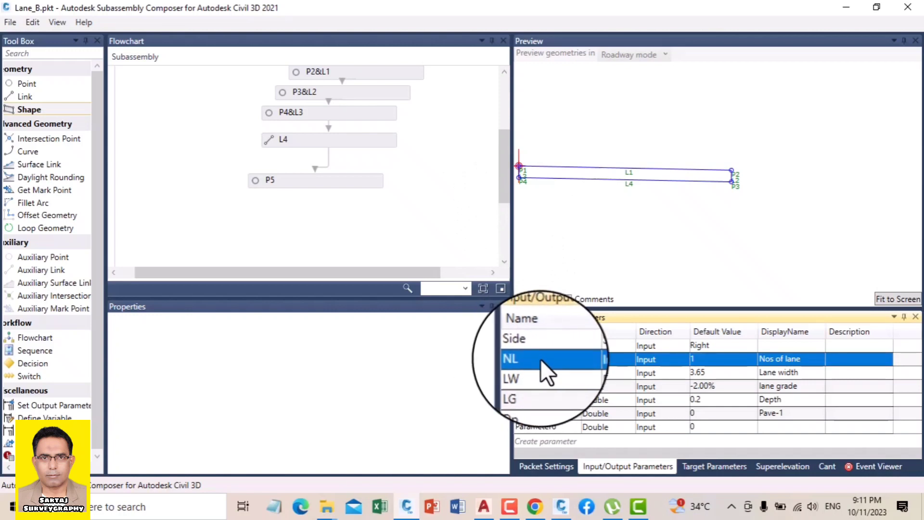
pyautogui.click(604, 359)
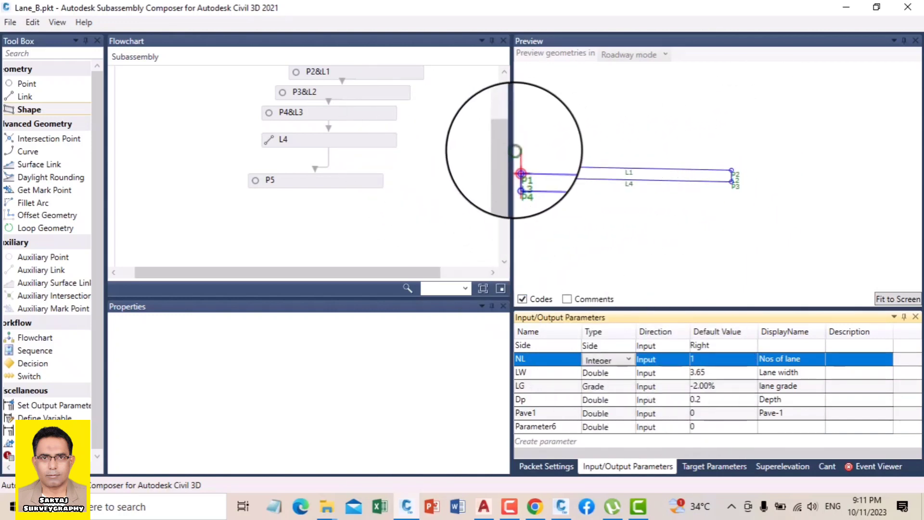
# Step: Set the Delta X of P2&L1 to LW
pyautogui.moveTo(504, 151); pyautogui.dragTo(504, 108)
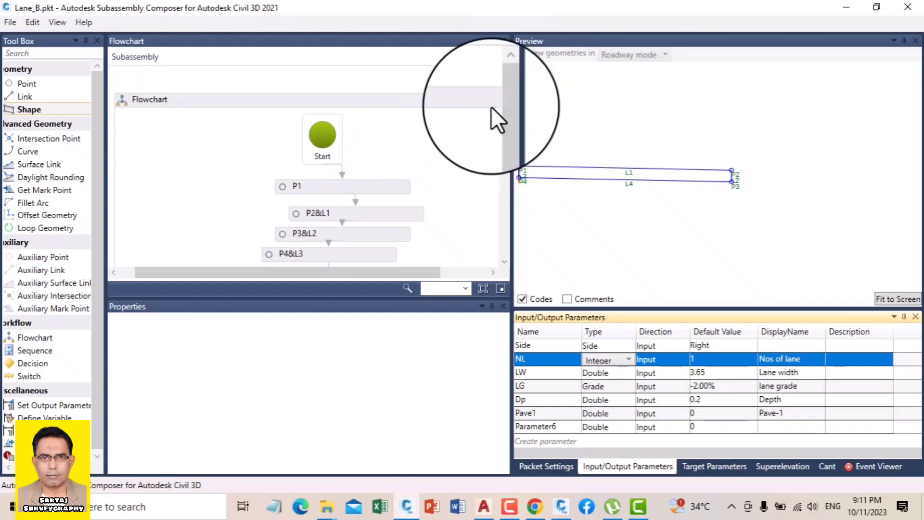
pyautogui.click(391, 214)
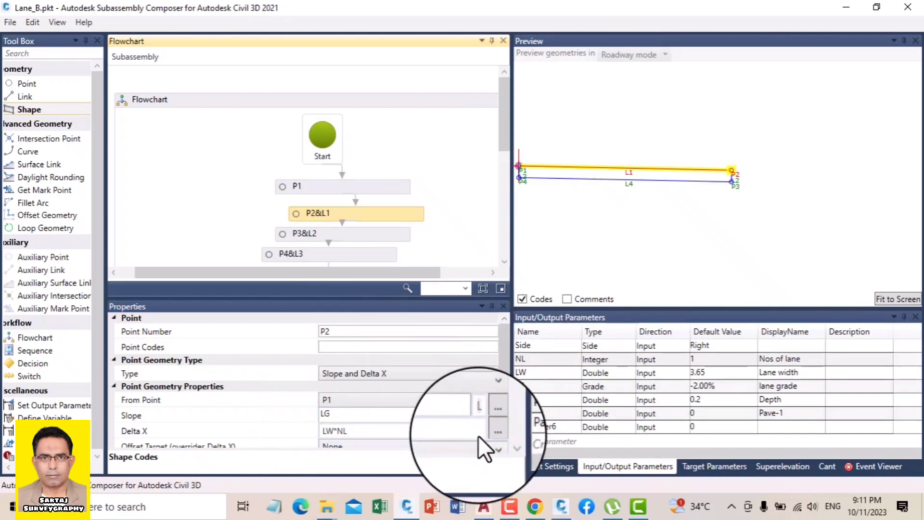
pyautogui.click(359, 431)
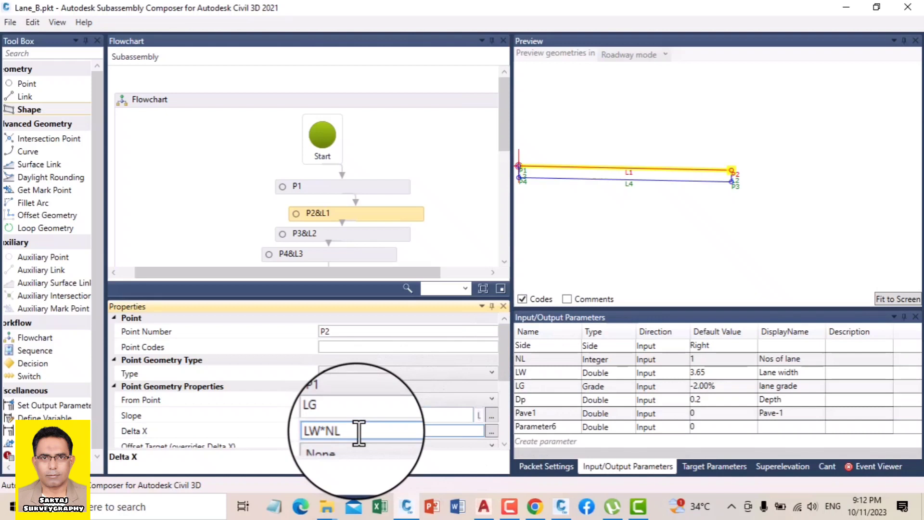
pyautogui.press('BackSpace')
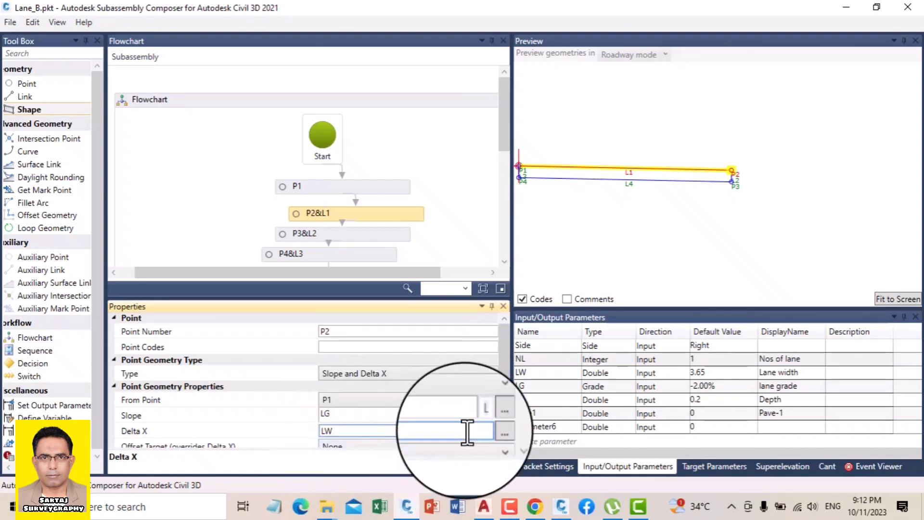
# Step: Set the Delta X of P2&L1 to the expression LW*NL, copying NL from the input parameters
pyautogui.click(708, 371)
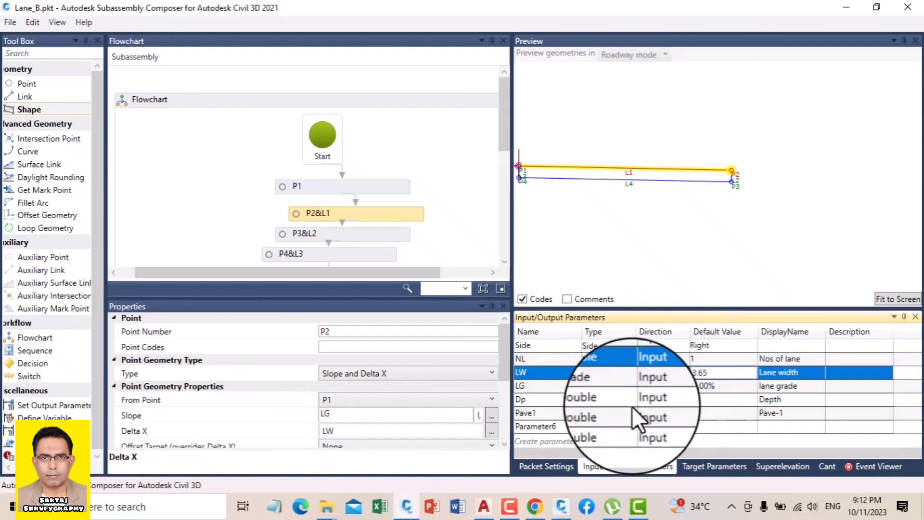
pyautogui.moveTo(508, 367); pyautogui.dragTo(506, 392)
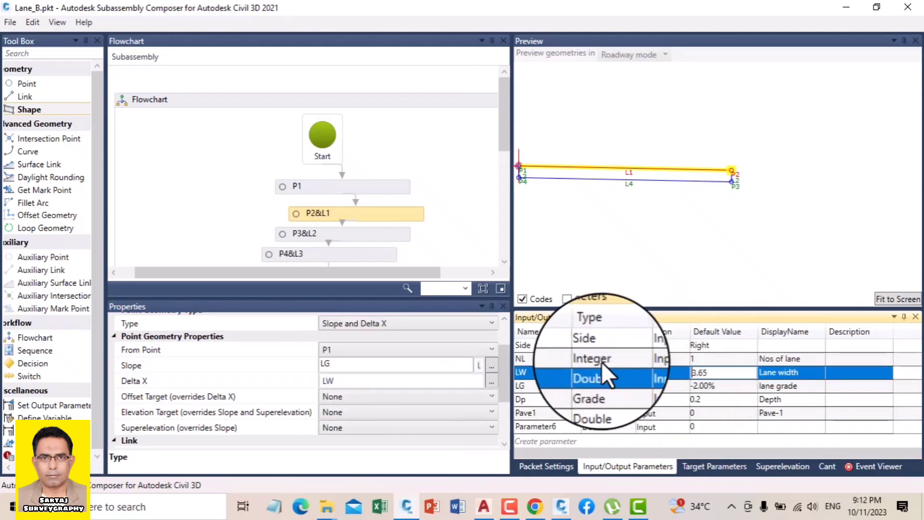
pyautogui.click(710, 373)
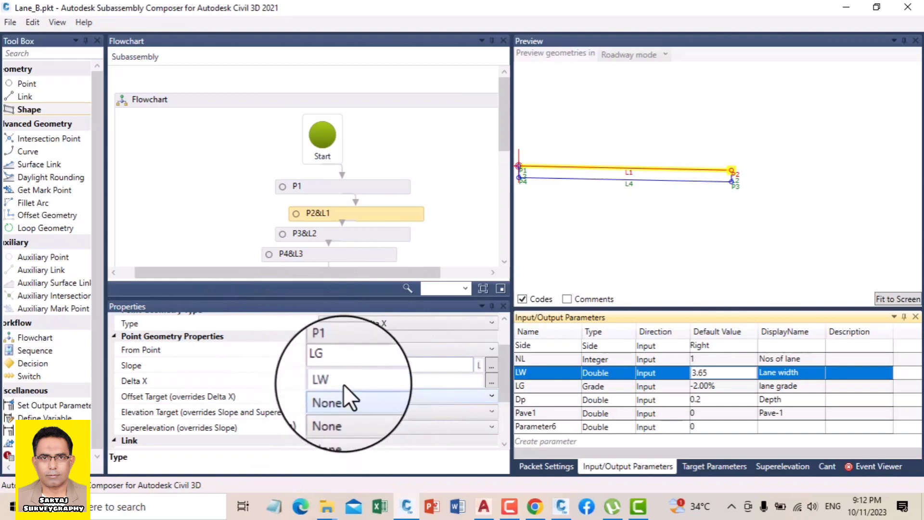
pyautogui.click(340, 379)
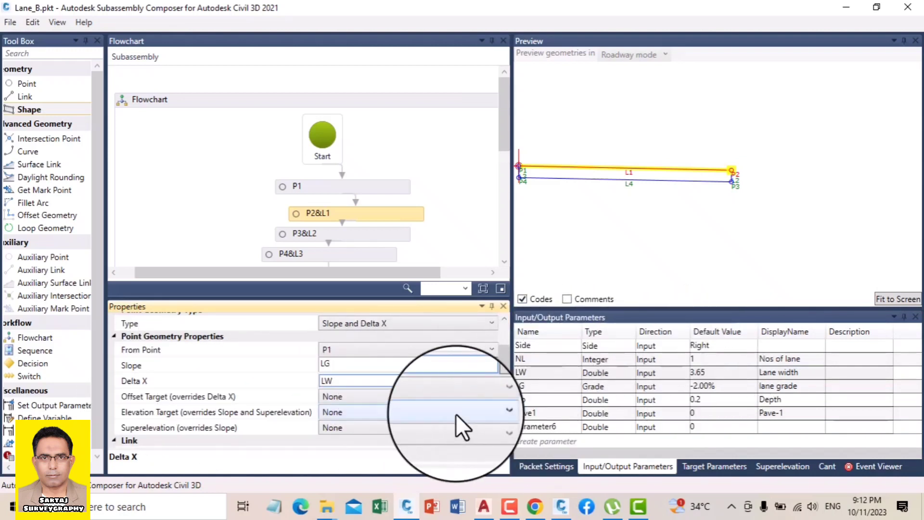
pyautogui.write('*')
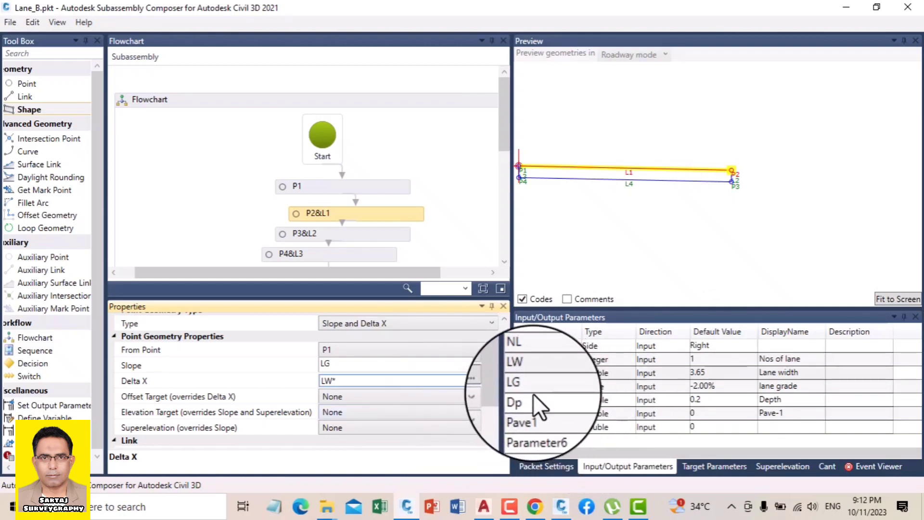
pyautogui.click(526, 358)
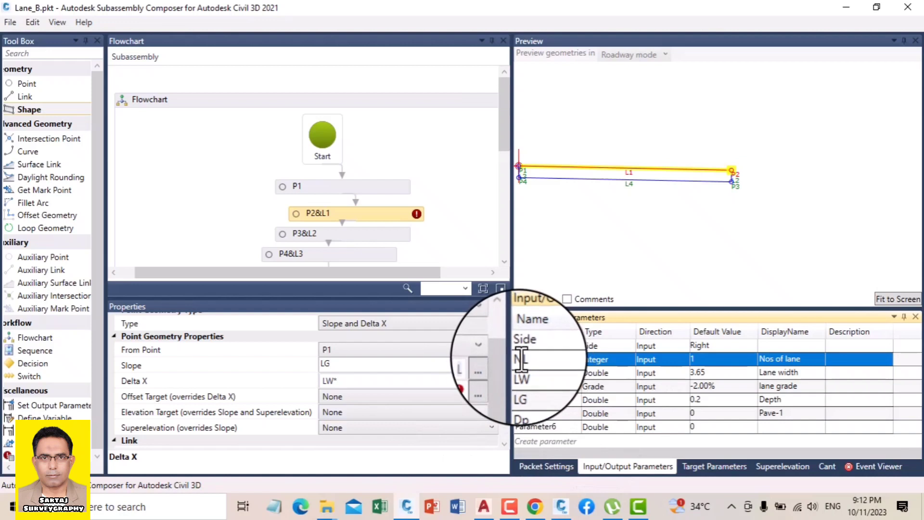
pyautogui.rightClick(522, 358)
pyautogui.click(519, 357)
pyautogui.doubleClick(519, 359)
pyautogui.rightClick(519, 360)
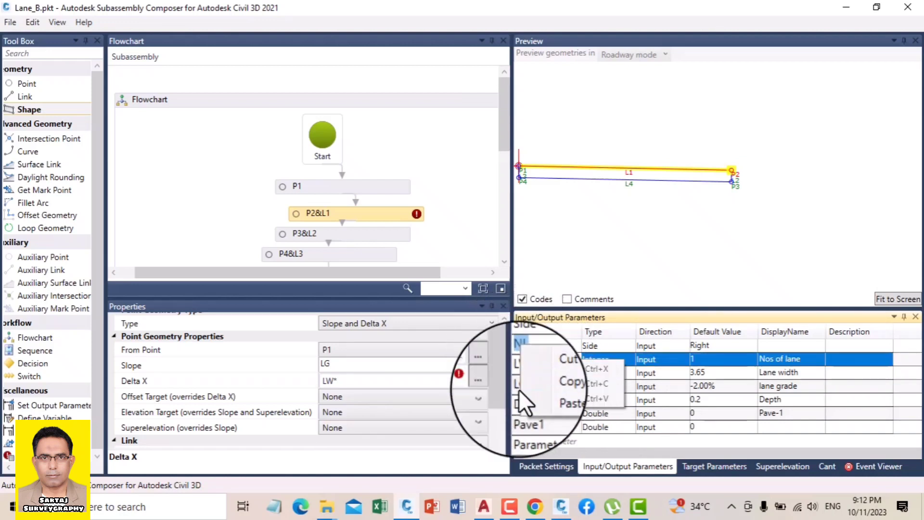
pyautogui.click(521, 386)
pyautogui.click(354, 380)
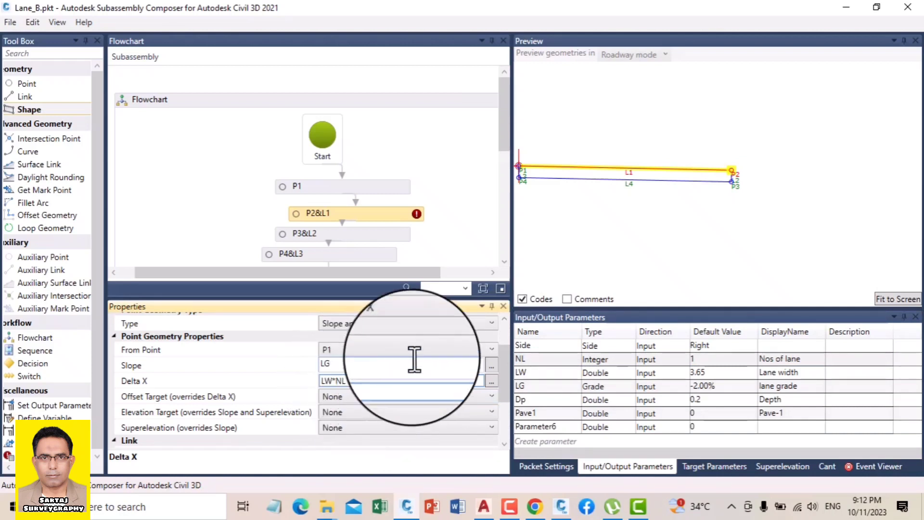
pyautogui.click(626, 251)
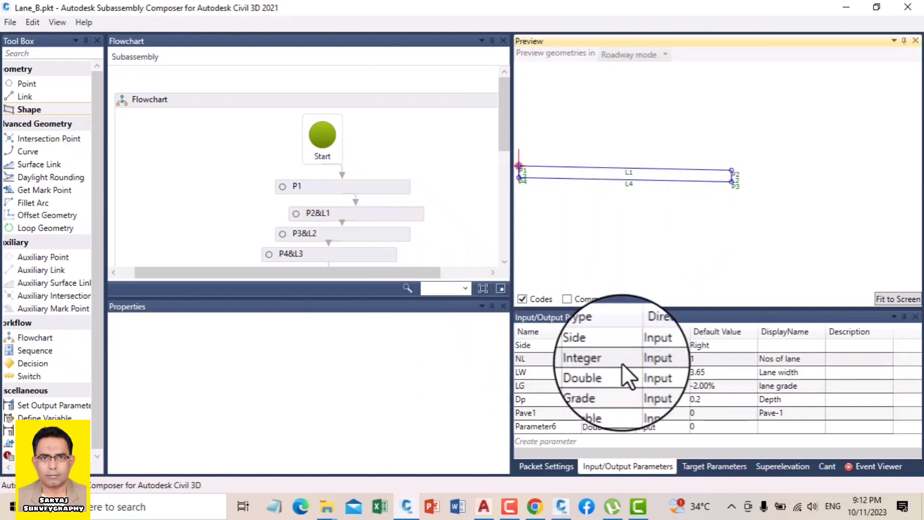
# Step: Test the NL input parameter by setting its default value to 2 and then returning it to 1
pyautogui.click(392, 215)
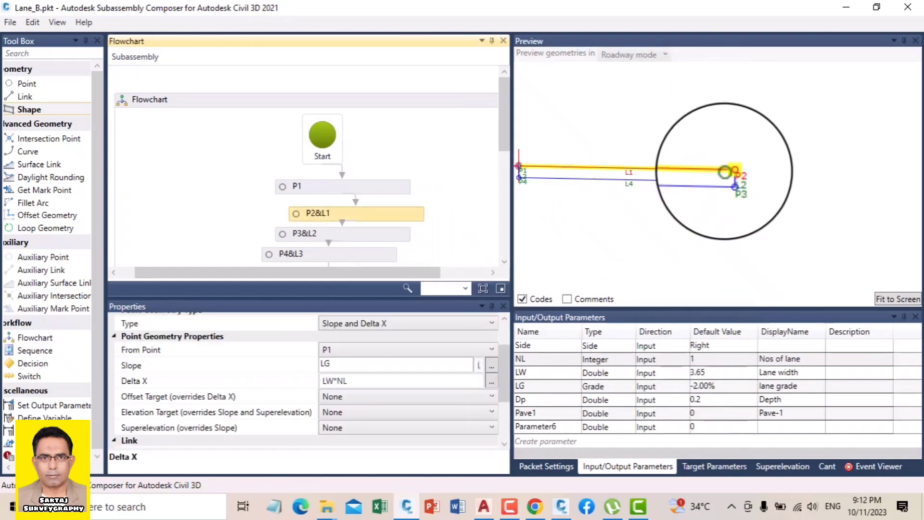
pyautogui.doubleClick(696, 358)
pyautogui.moveTo(701, 358); pyautogui.dragTo(687, 357)
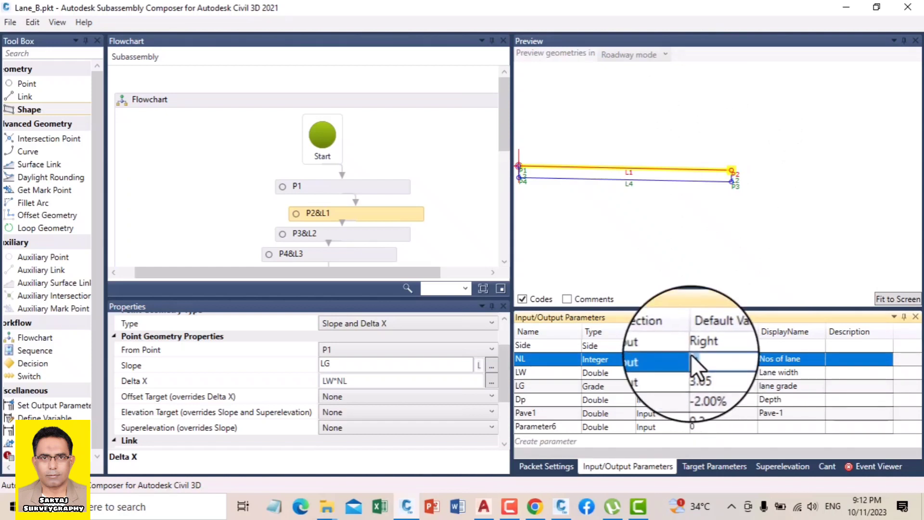
pyautogui.write('2')
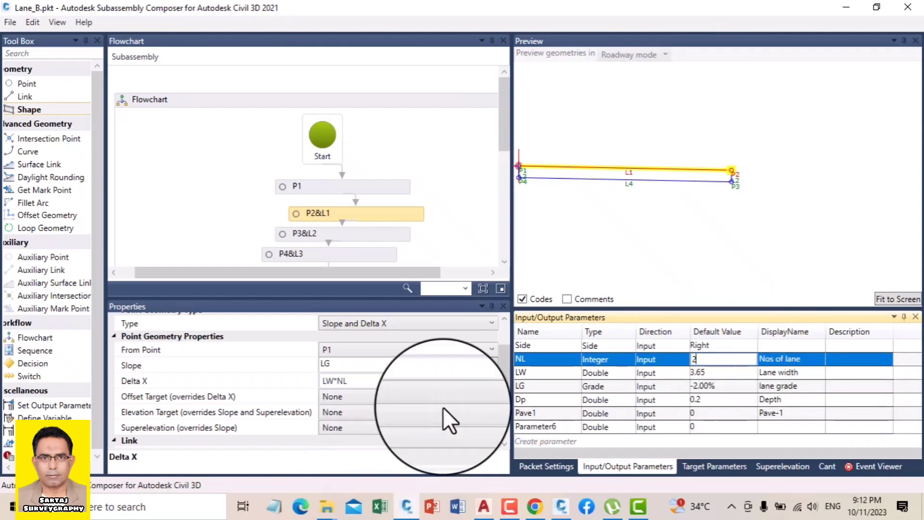
pyautogui.click(747, 243)
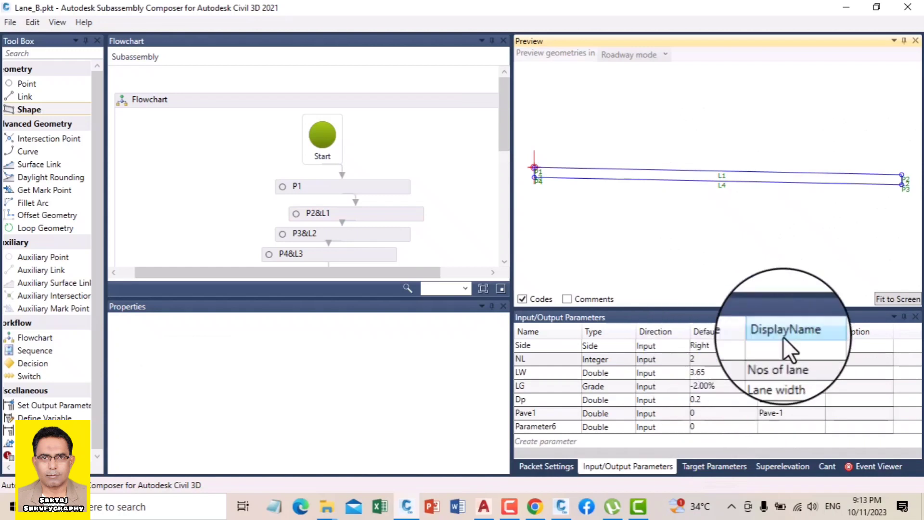
pyautogui.click(706, 359)
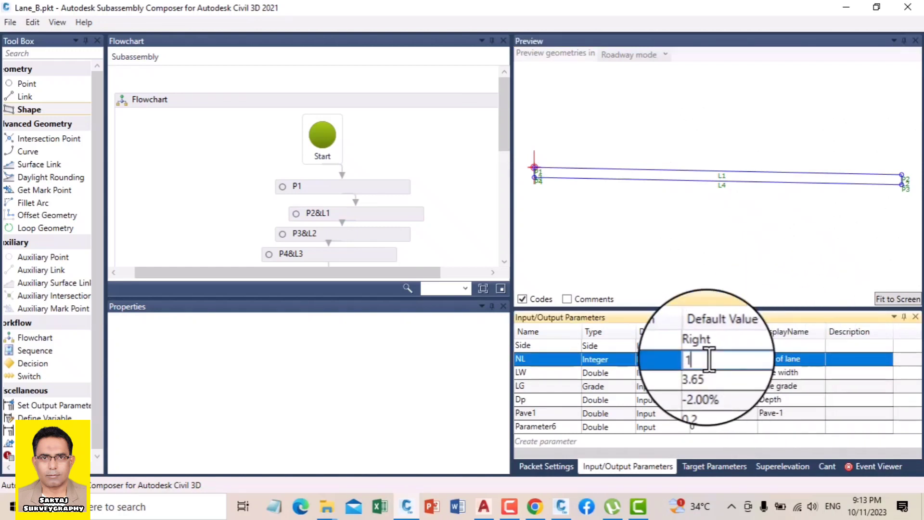
pyautogui.click(702, 291)
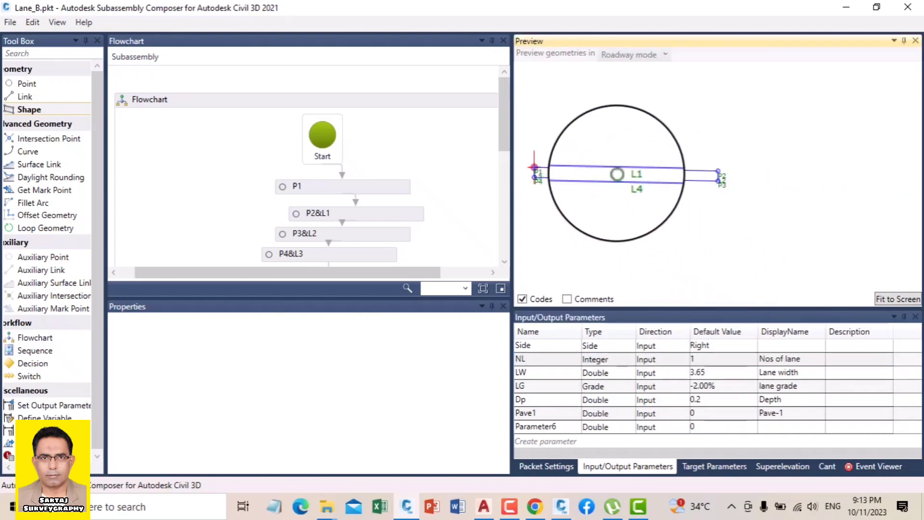
# Step: Try to set the default value of the NL input parameter to 1.5
pyautogui.click(522, 373)
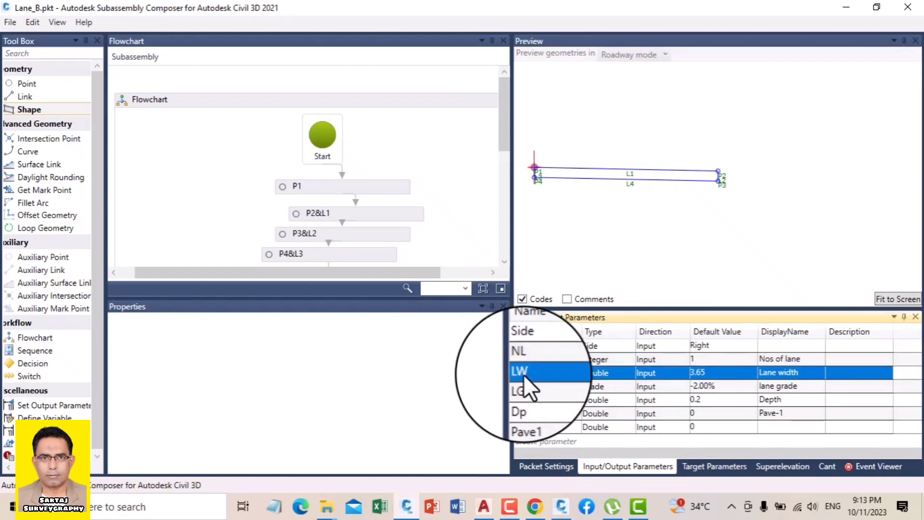
pyautogui.click(368, 213)
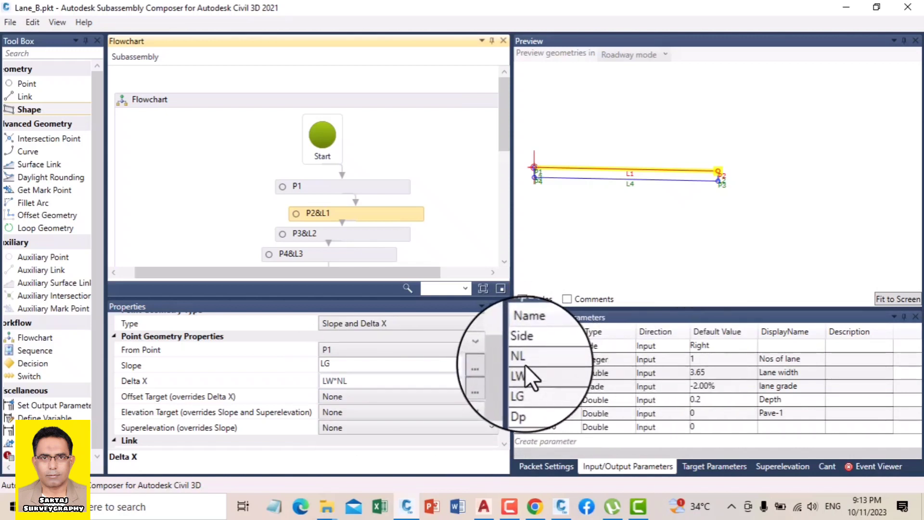
pyautogui.click(698, 361)
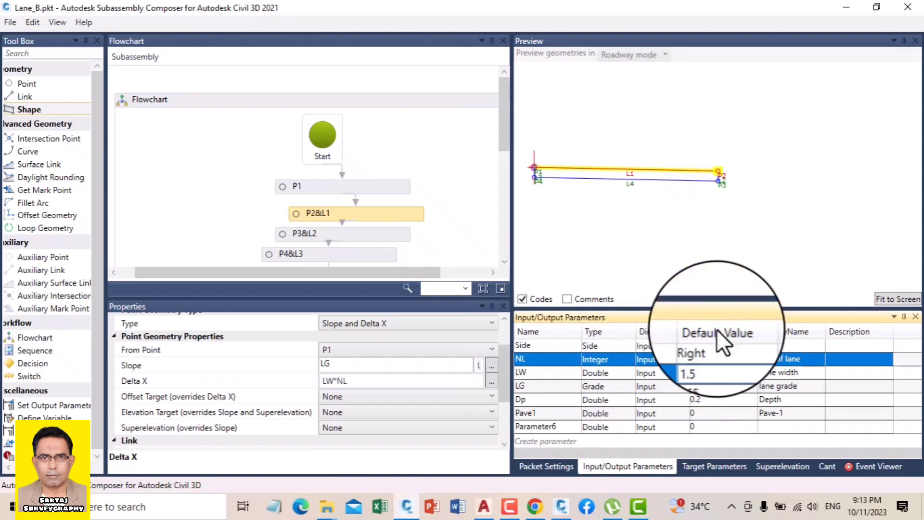
pyautogui.click(717, 276)
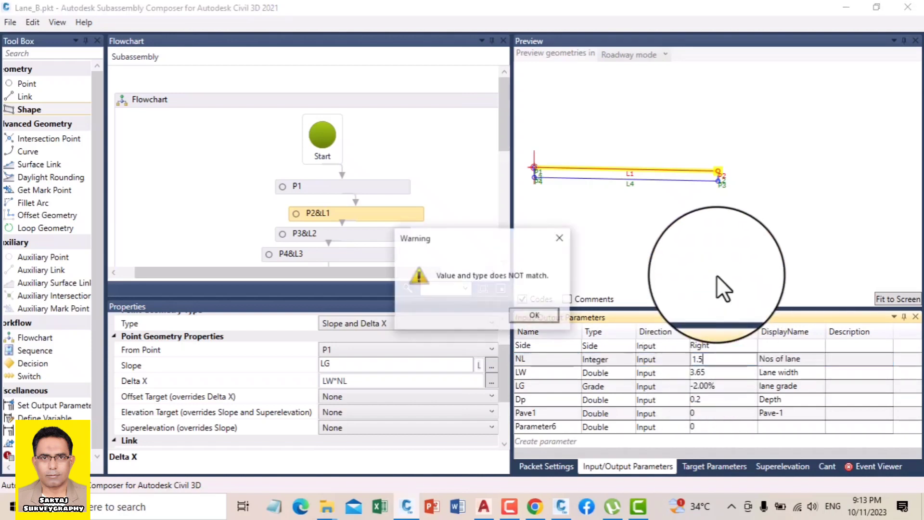
pyautogui.click(551, 238)
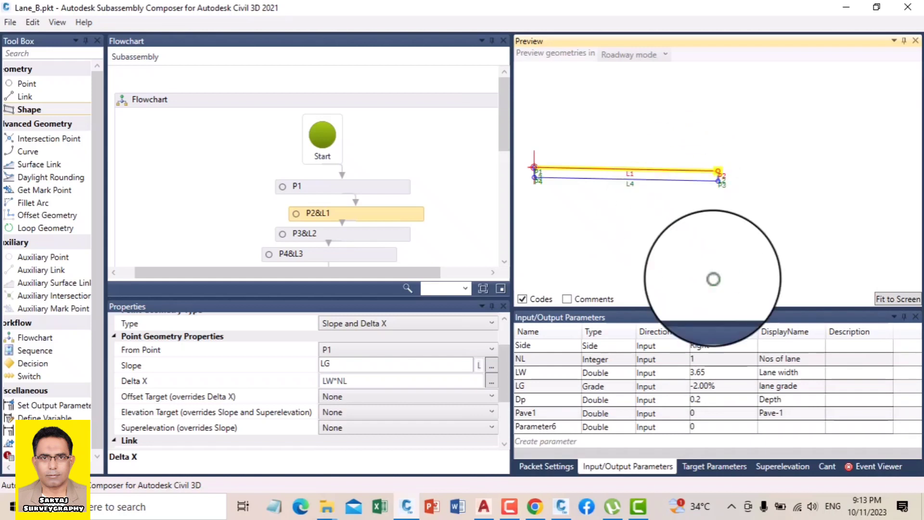
# Step: Set the default value of the NL input parameter to 2
pyautogui.click(699, 359)
pyautogui.write('2')
pyautogui.click(745, 344)
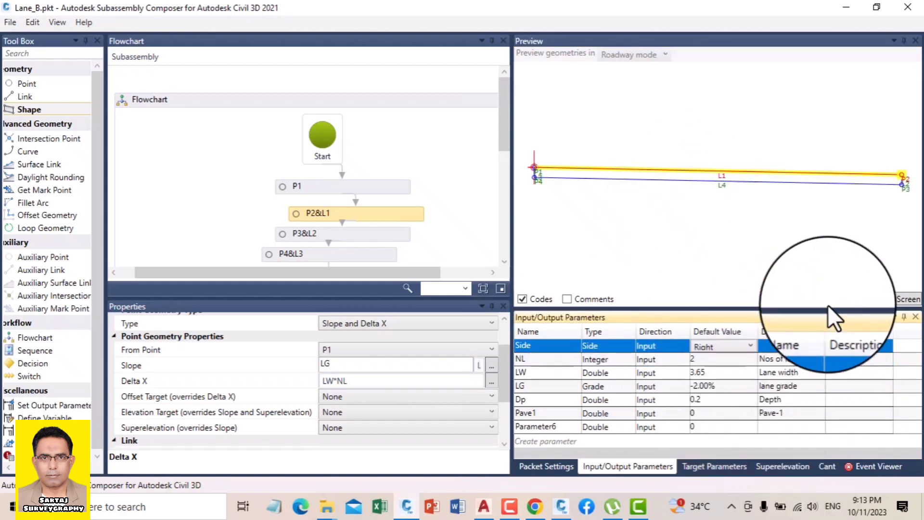
# Step: Set the default values of both NL and LW to 1 and save the subassembly
pyautogui.click(706, 359)
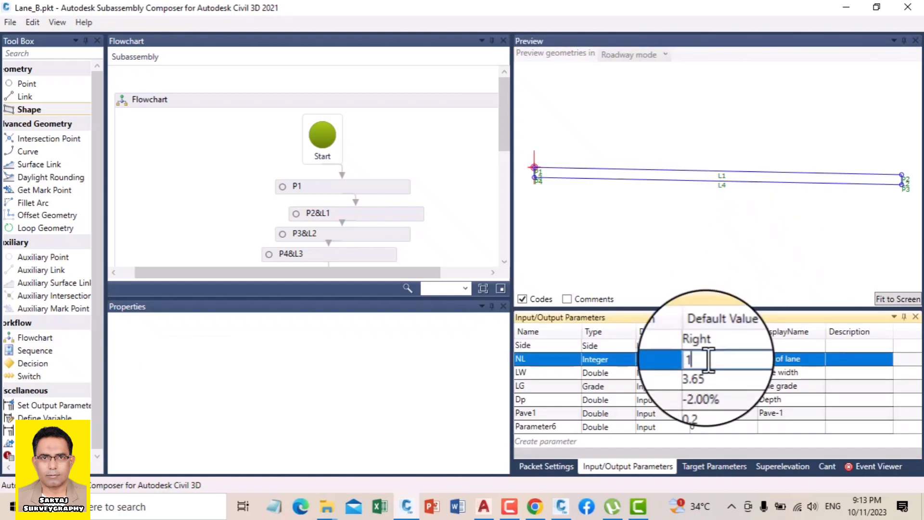
pyautogui.click(688, 373)
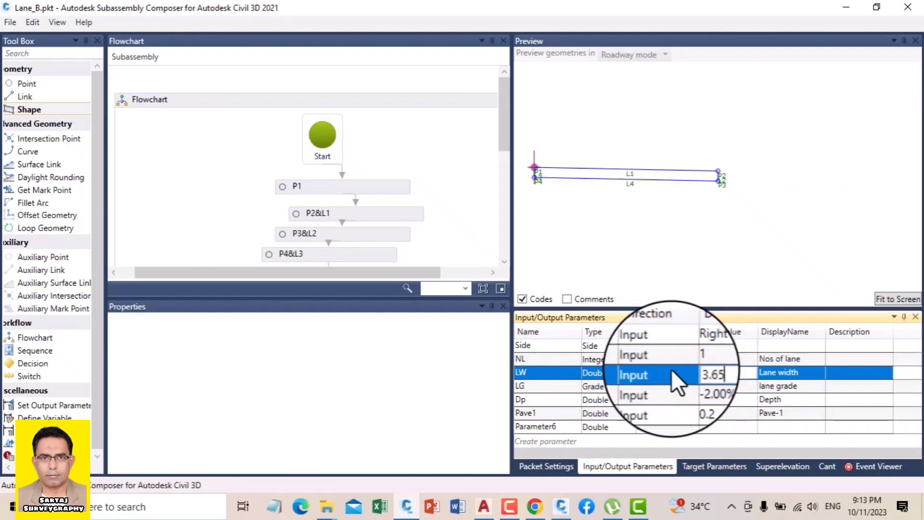
pyautogui.click(744, 245)
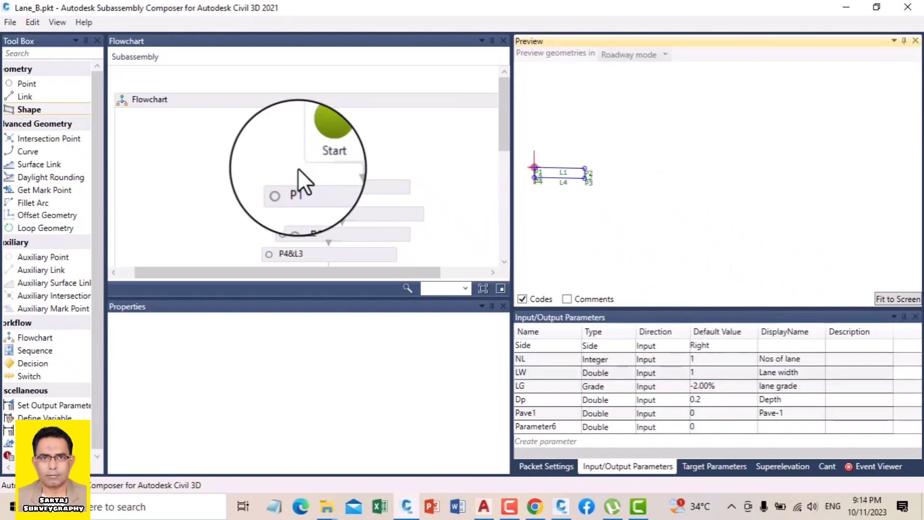
pyautogui.click(8, 18)
pyautogui.click(28, 68)
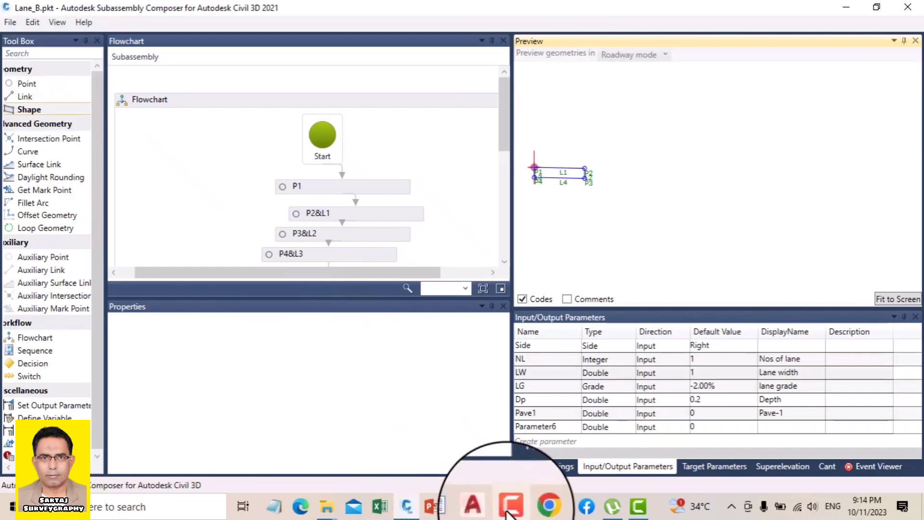
# Step: Switch to Civil 3D to view the lane assembly in Test -1.dwg and return to Subassembly Composer
pyautogui.moveTo(485, 511)
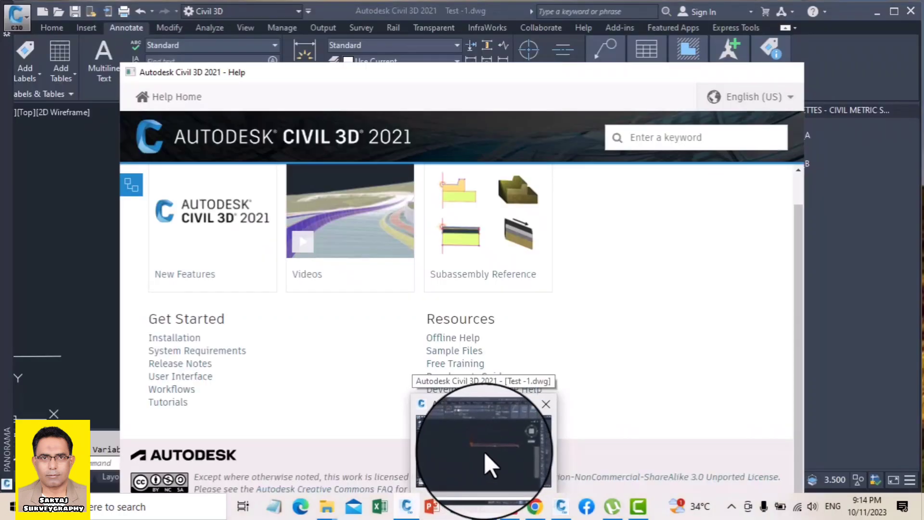
pyautogui.click(484, 451)
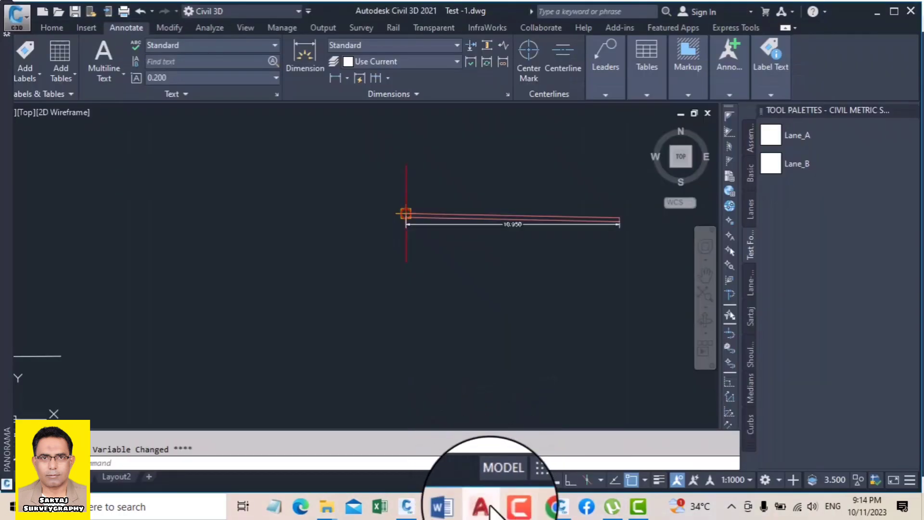
pyautogui.click(486, 508)
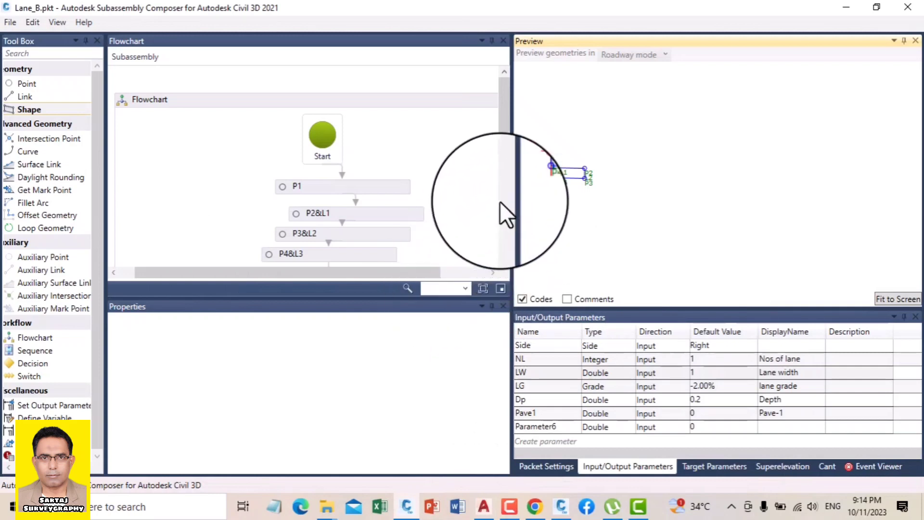
# Step: Set the Pave1 input parameter's type to String and its default value to WC
pyautogui.moveTo(503, 137); pyautogui.dragTo(504, 217)
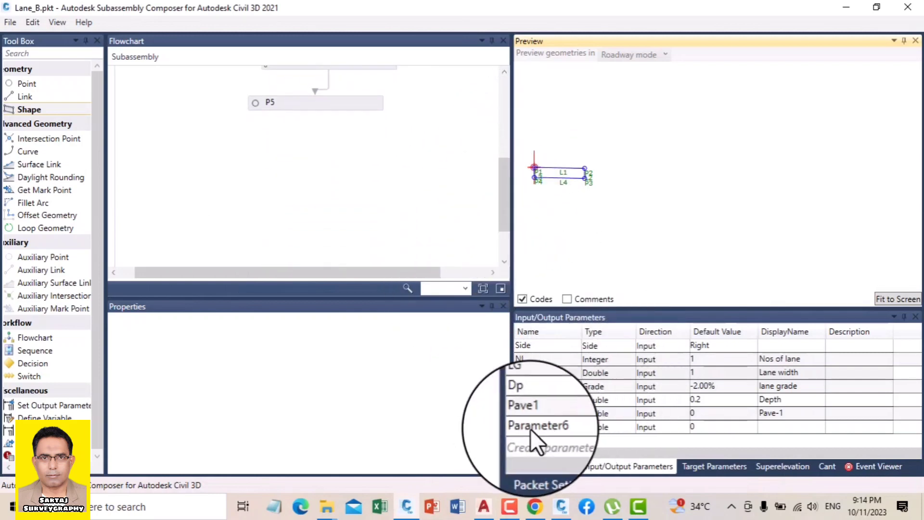
pyautogui.click(539, 414)
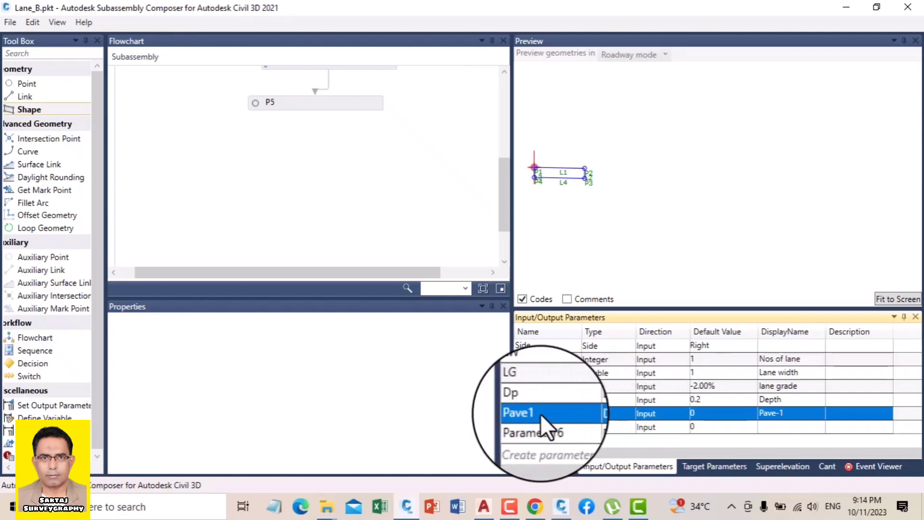
pyautogui.click(606, 413)
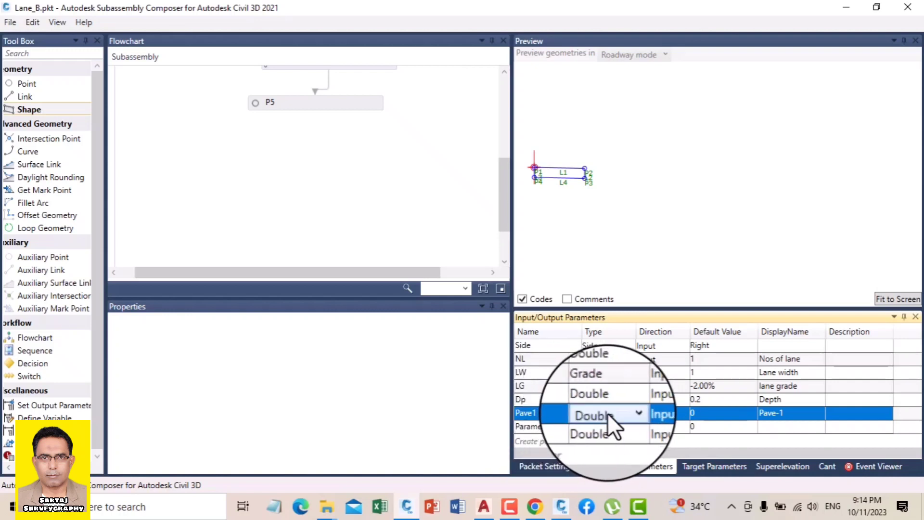
pyautogui.click(616, 413)
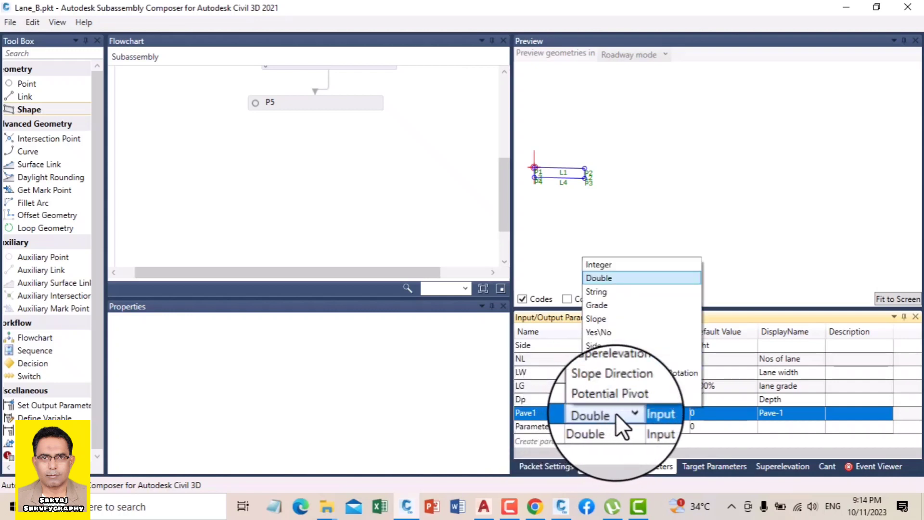
pyautogui.click(608, 291)
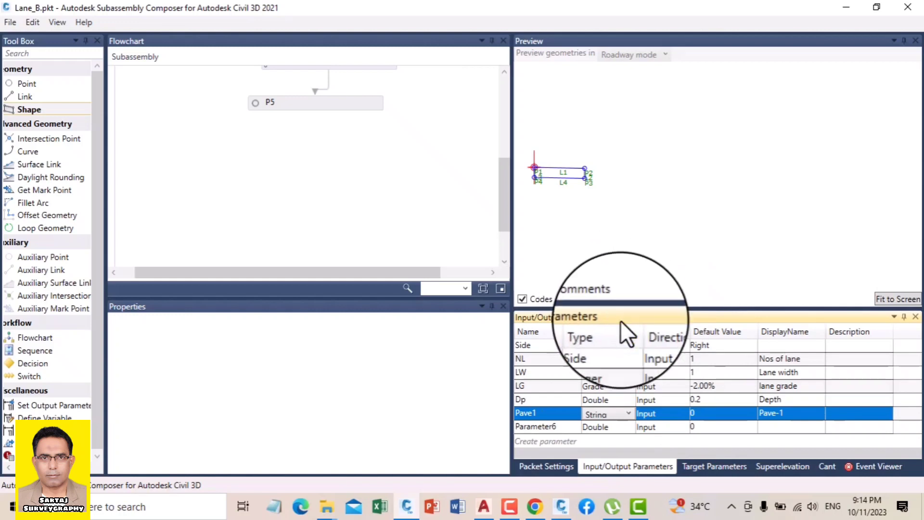
pyautogui.click(697, 413)
pyautogui.click(698, 413)
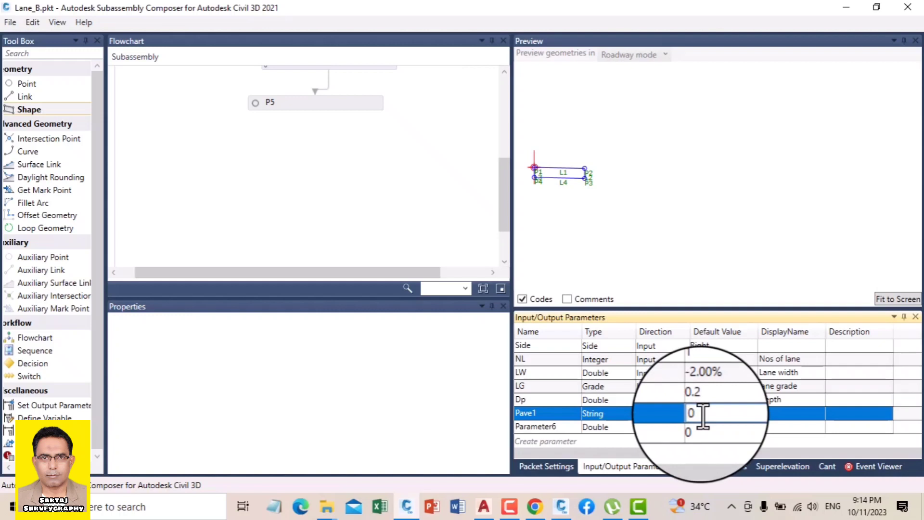
pyautogui.write('W')
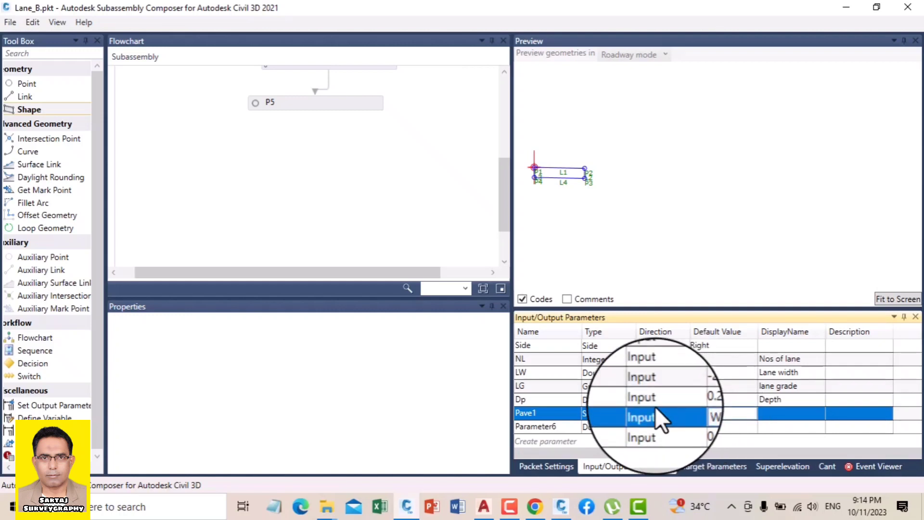
pyautogui.write('C')
pyautogui.click(717, 197)
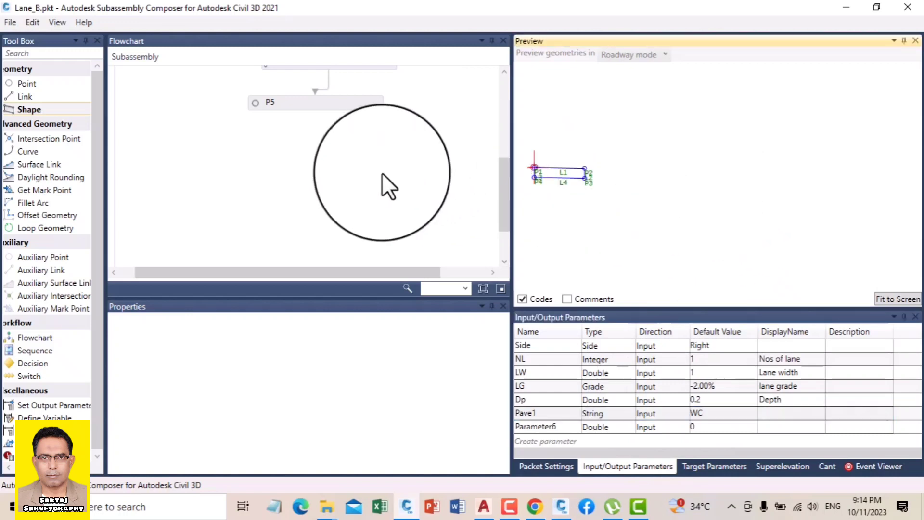
# Step: Switch to Civil 3D and delete the linear dimension below the Lane_B subassembly
pyautogui.moveTo(501, 188); pyautogui.dragTo(506, 115)
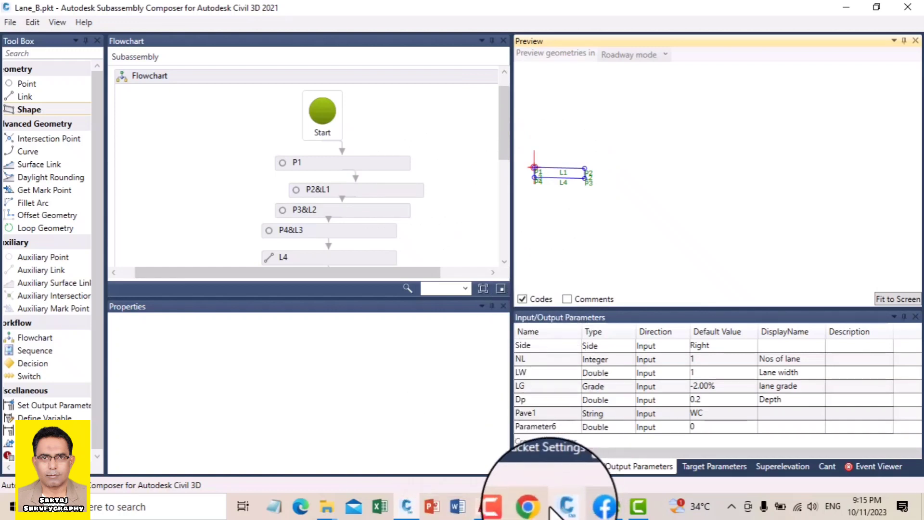
pyautogui.click(484, 507)
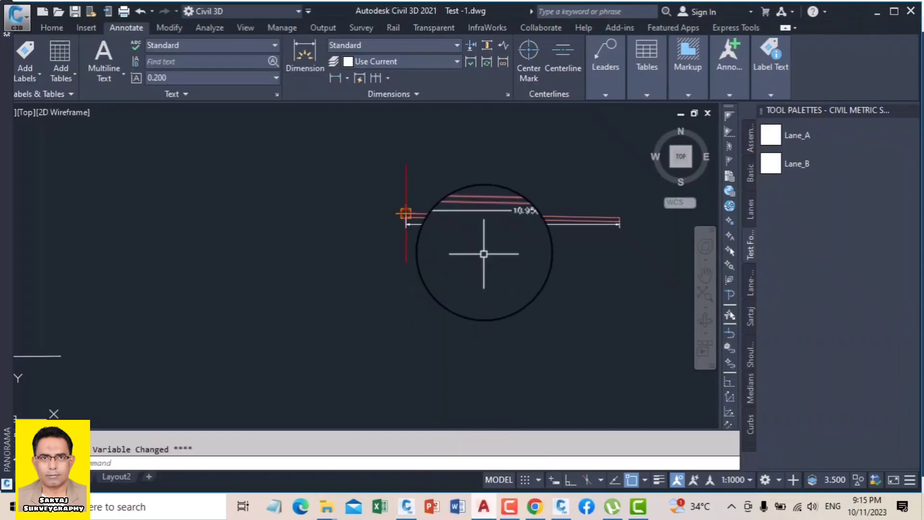
pyautogui.scroll(3, 487, 222)
pyautogui.click(487, 221)
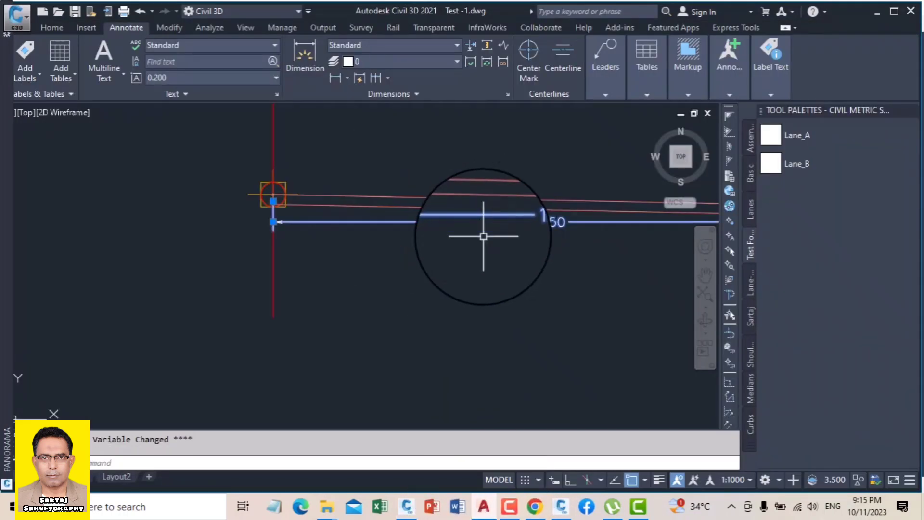
pyautogui.scroll(-4, 483, 235)
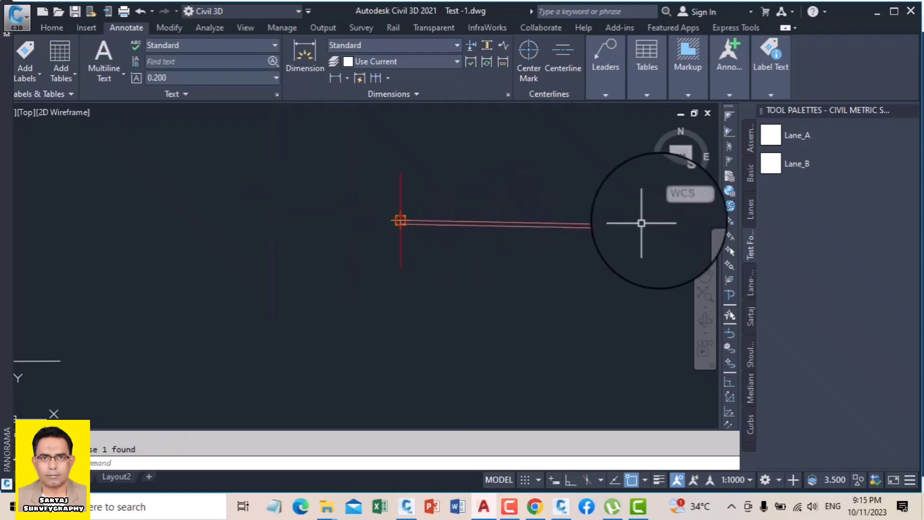
pyautogui.moveTo(561, 200); pyautogui.dragTo(550, 235, button='middle')
pyautogui.scroll(-2, 550, 234)
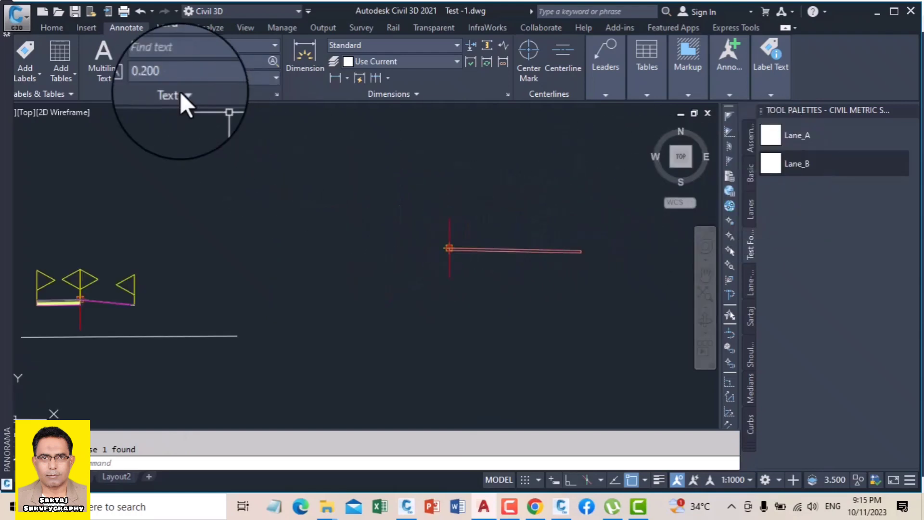
# Step: Review the input values in the Lane_B subassembly's properties and close them without changes
pyautogui.click(492, 251)
pyautogui.click(109, 63)
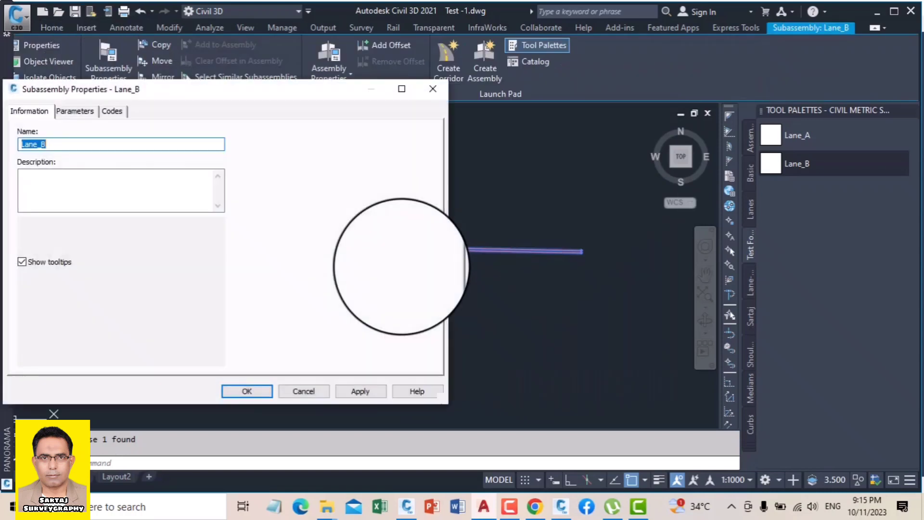
pyautogui.click(90, 115)
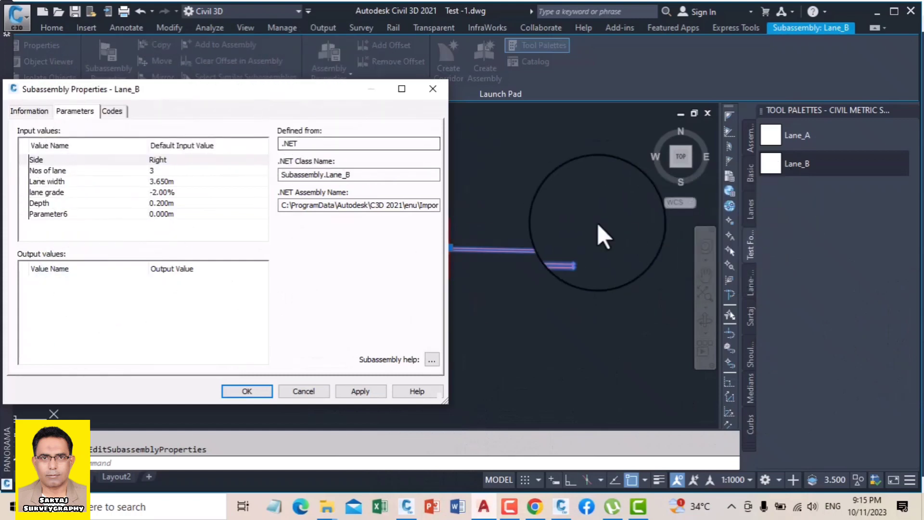
pyautogui.click(433, 89)
# Step: In the Lane_B subassembly's parameters, set the lane width to 2 m and the number of lanes to 1
pyautogui.moveTo(495, 205); pyautogui.dragTo(553, 232, button='middle')
pyautogui.click(513, 205)
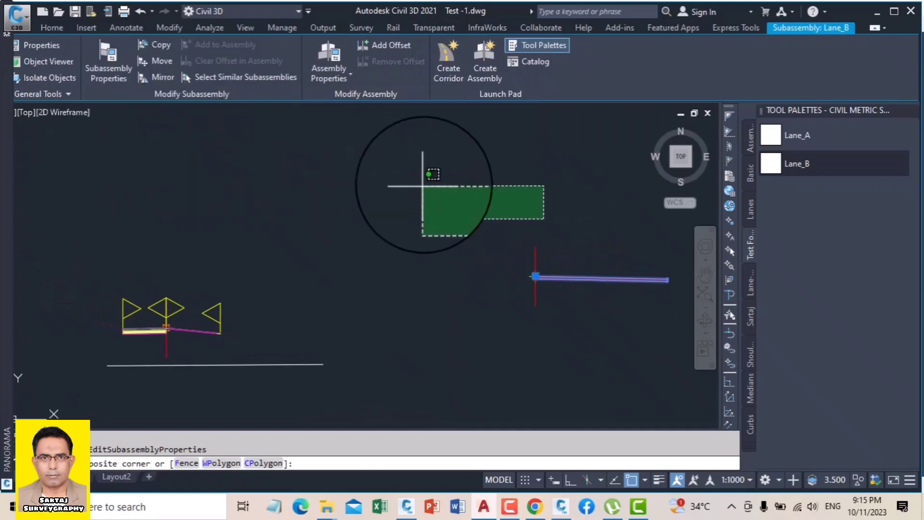
pyautogui.click(427, 171)
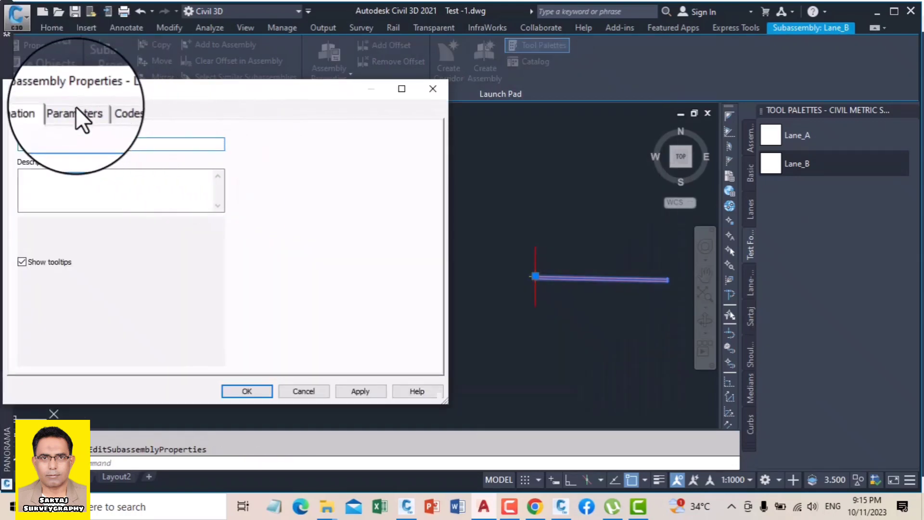
pyautogui.click(76, 110)
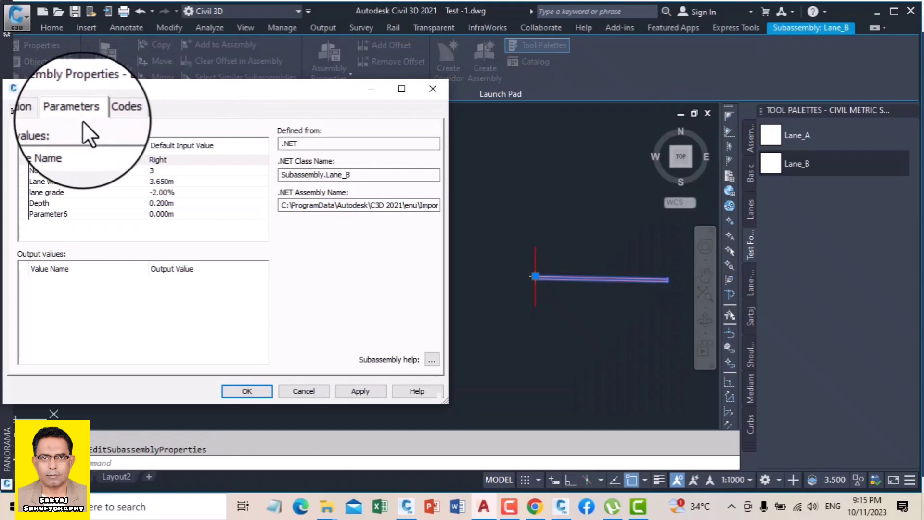
pyautogui.click(160, 182)
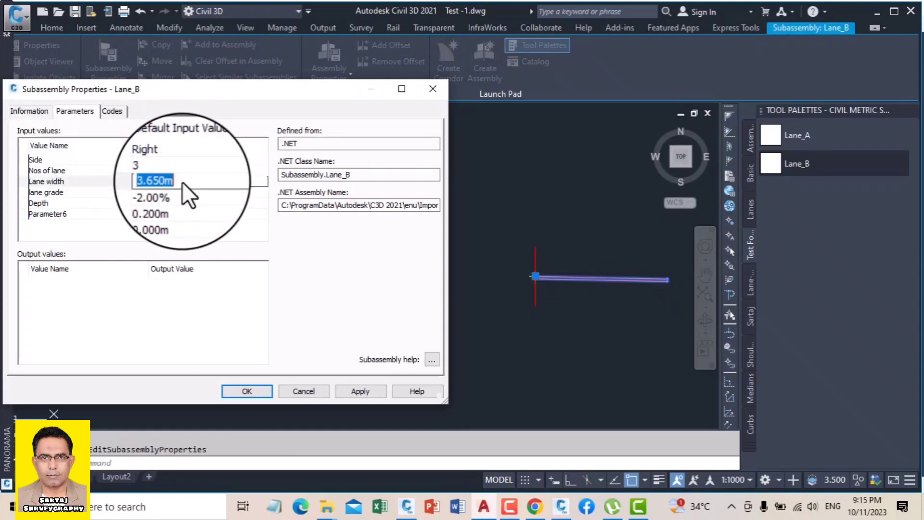
pyautogui.write('2')
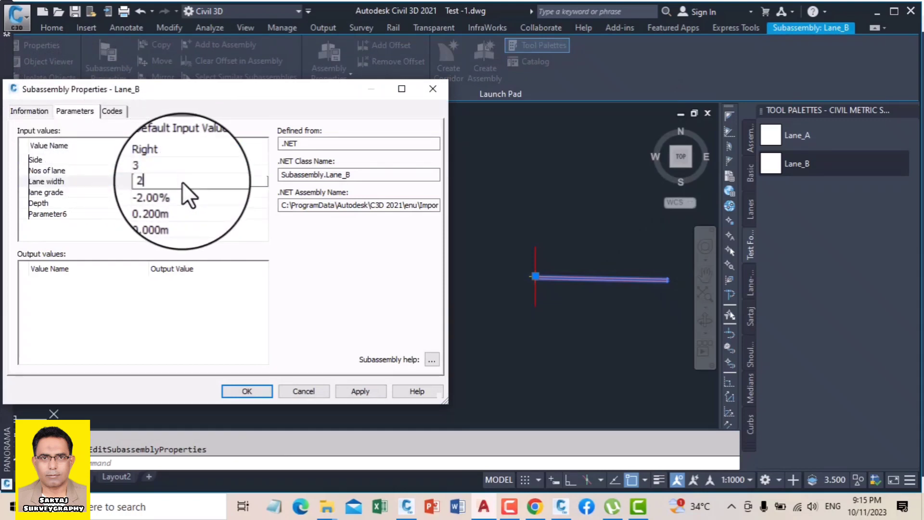
pyautogui.click(157, 171)
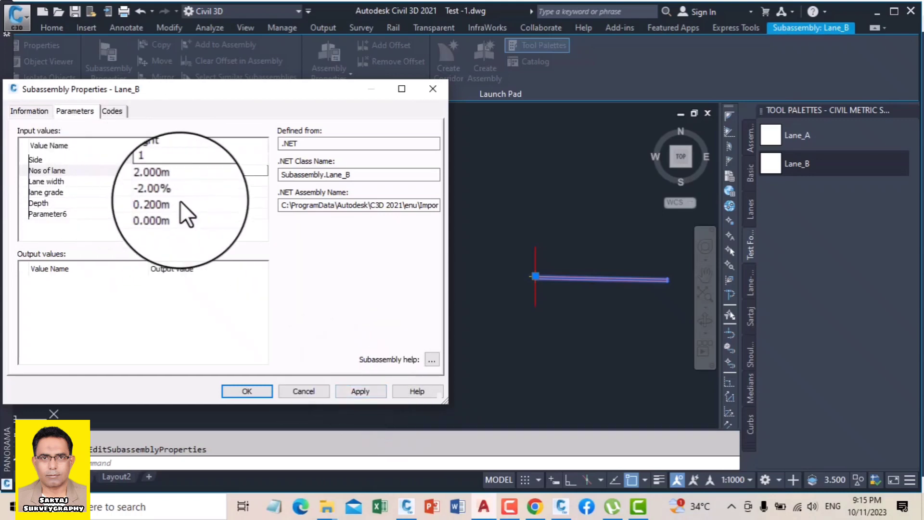
pyautogui.click(358, 391)
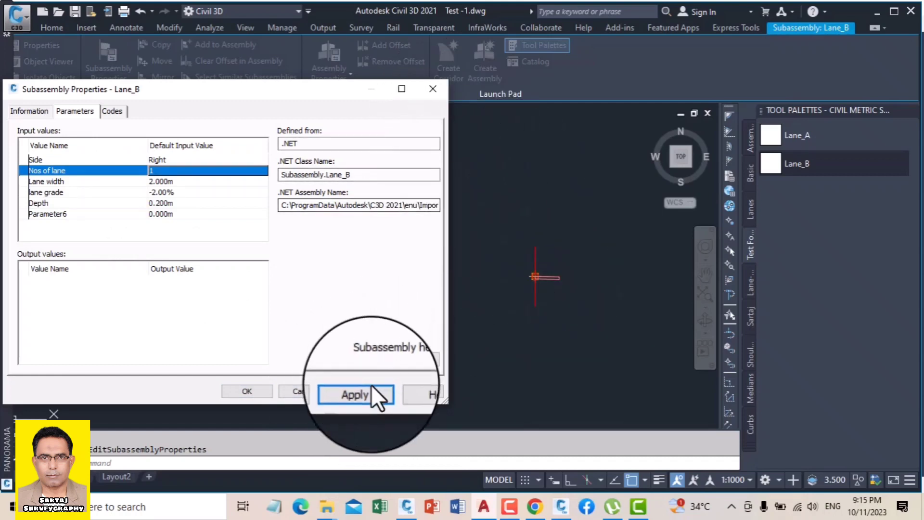
pyautogui.click(245, 391)
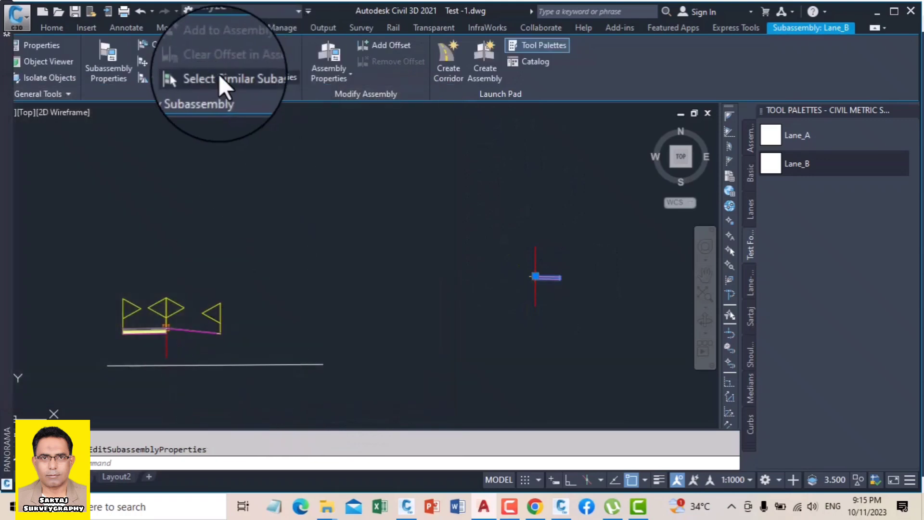
# Step: Add a horizontal linear dimension below the lane, from the assembly centreline to the lane's outer edge
pyautogui.click(136, 28)
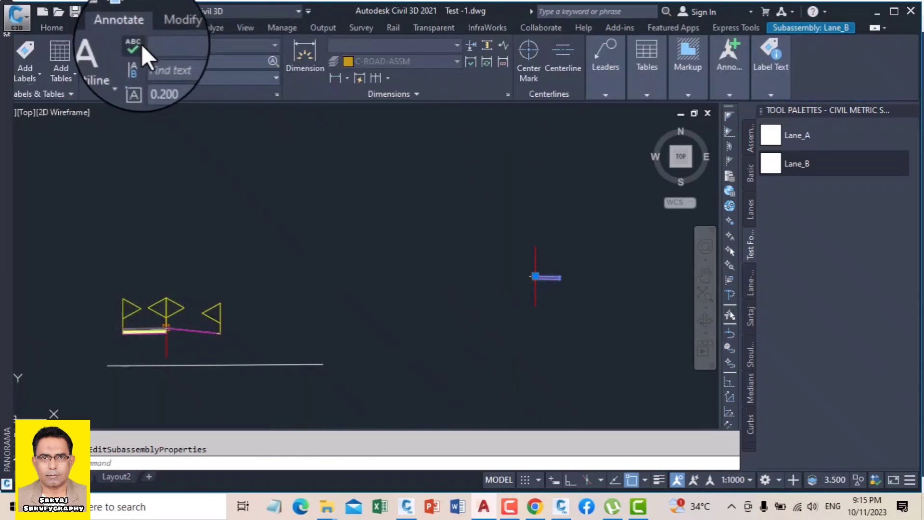
pyautogui.click(336, 78)
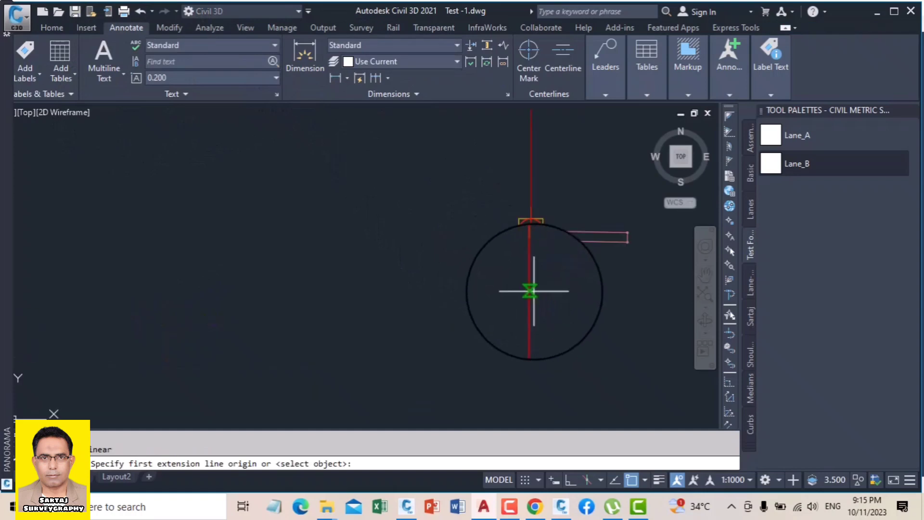
pyautogui.moveTo(528, 253)
pyautogui.mouseDown(button='middle')
pyautogui.moveTo(457, 257)
pyautogui.moveTo(387, 243)
pyautogui.mouseUp(button='middle')
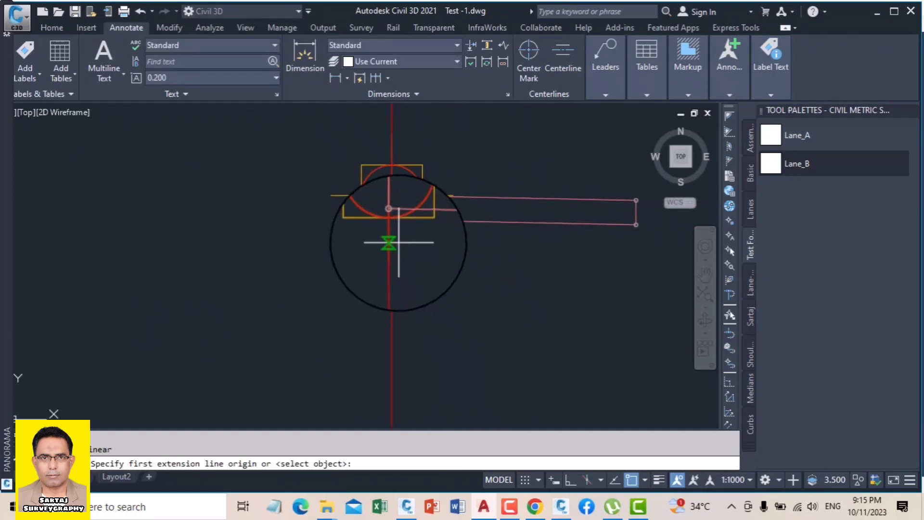
pyautogui.click(388, 240)
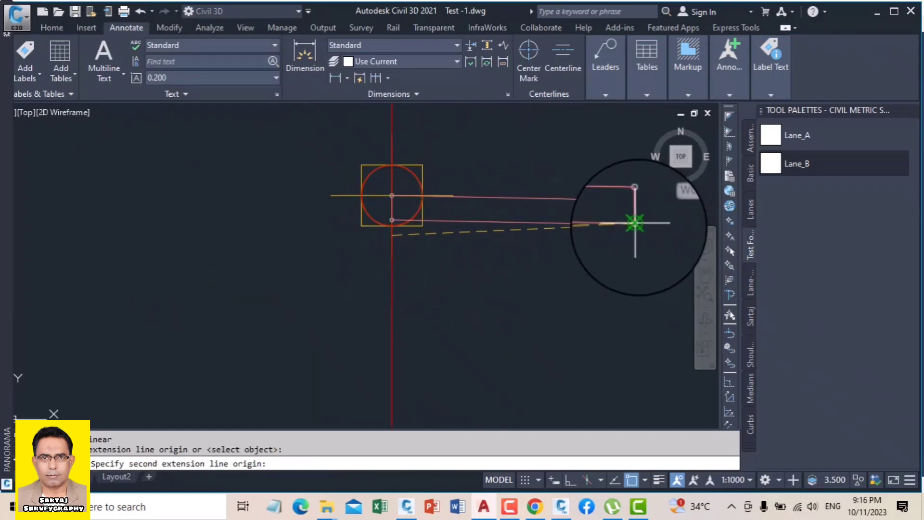
pyautogui.click(637, 224)
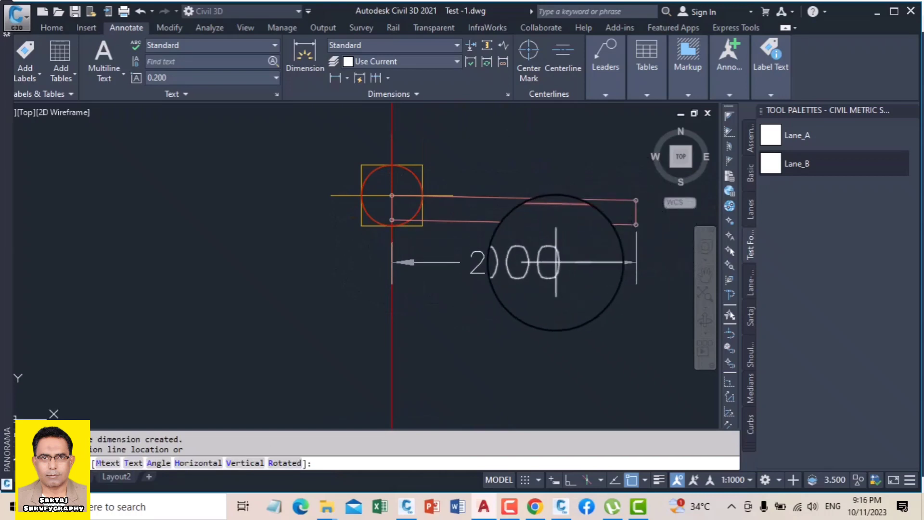
pyautogui.click(554, 262)
pyautogui.scroll(-3, 361, 225)
pyautogui.moveTo(361, 225)
pyautogui.mouseDown(button='middle')
pyautogui.moveTo(478, 256)
pyautogui.moveTo(462, 261)
pyautogui.mouseUp(button='middle')
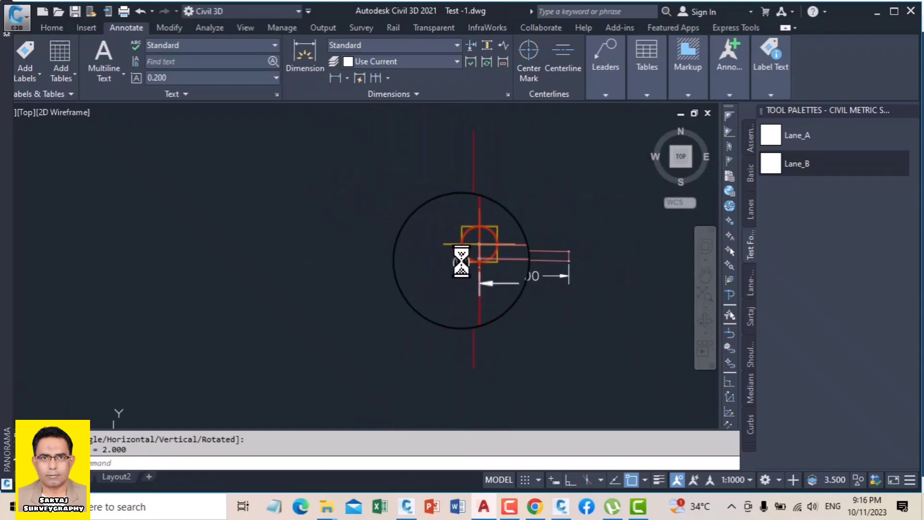
# Step: Check the Lane_B subassembly's input parameters in its properties against the parameter list in Subassembly Composer
pyautogui.moveTo(4, 72)
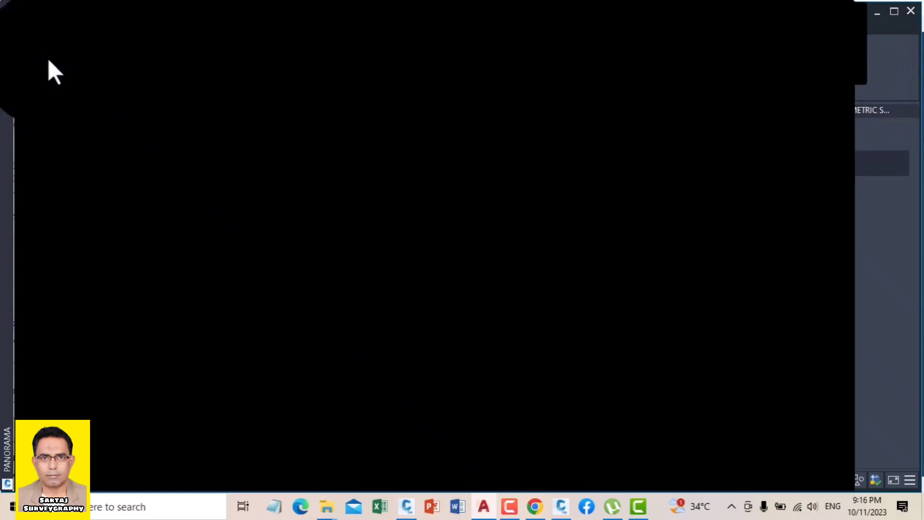
pyautogui.click(821, 13)
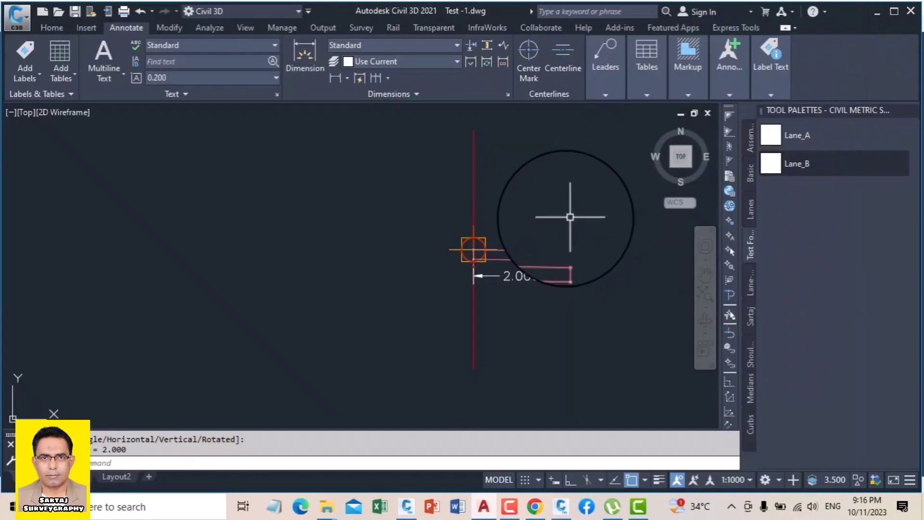
pyautogui.click(522, 249)
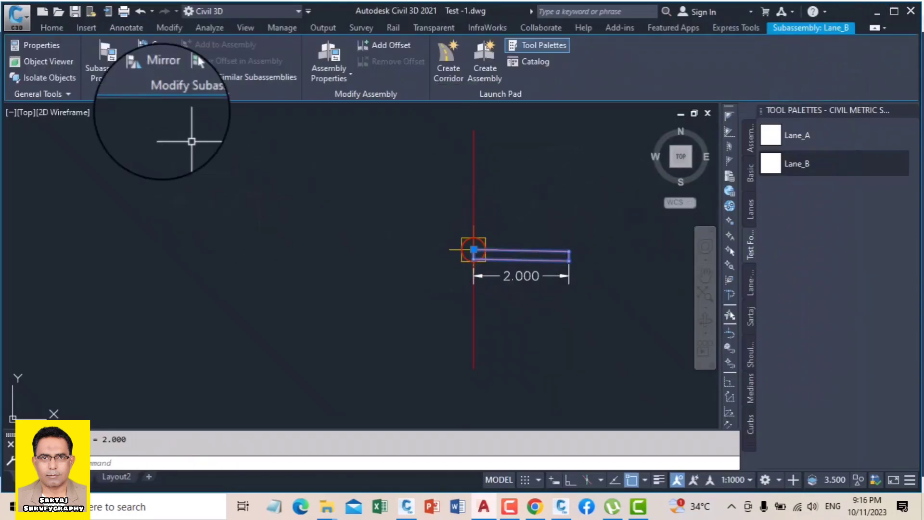
pyautogui.click(108, 67)
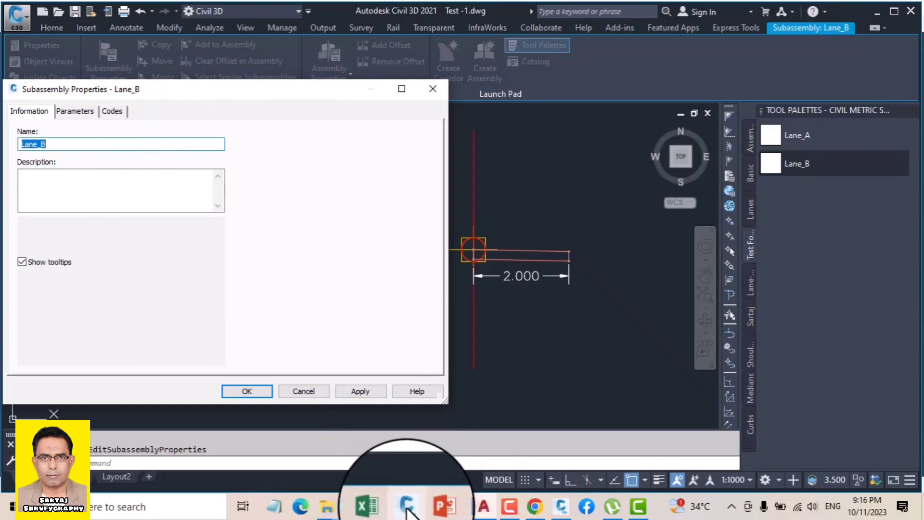
pyautogui.moveTo(409, 507)
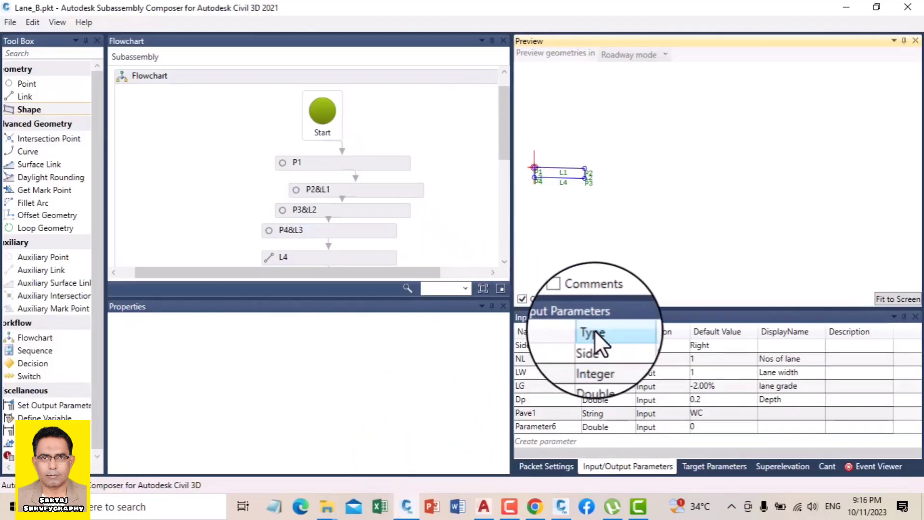
pyautogui.click(840, 6)
pyautogui.click(75, 111)
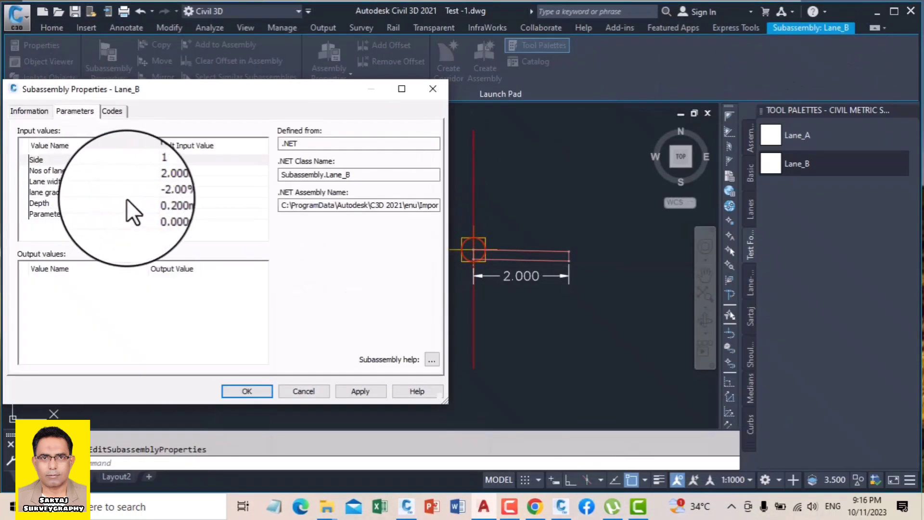
# Step: In the Lane_B subassembly's parameters, set the number of lanes to 2 and the lane width to 3 m
pyautogui.click(159, 170)
pyautogui.click(163, 171)
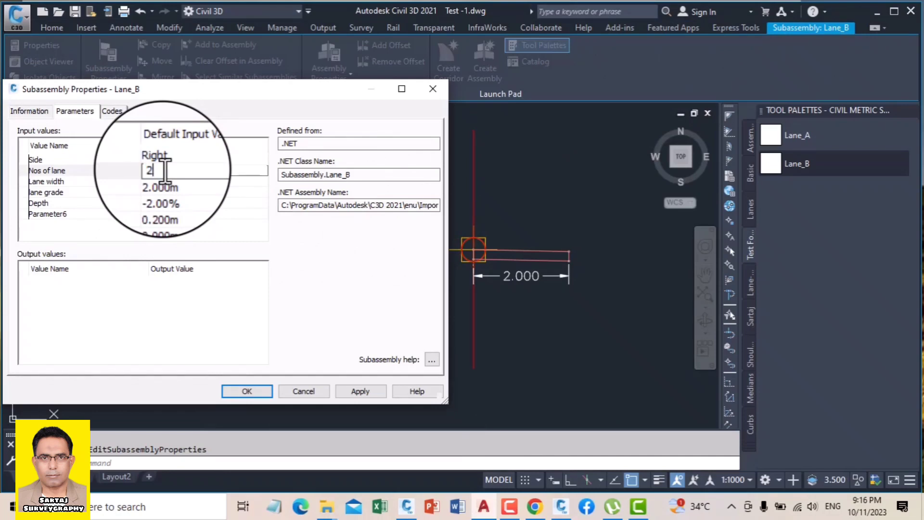
pyautogui.write('2')
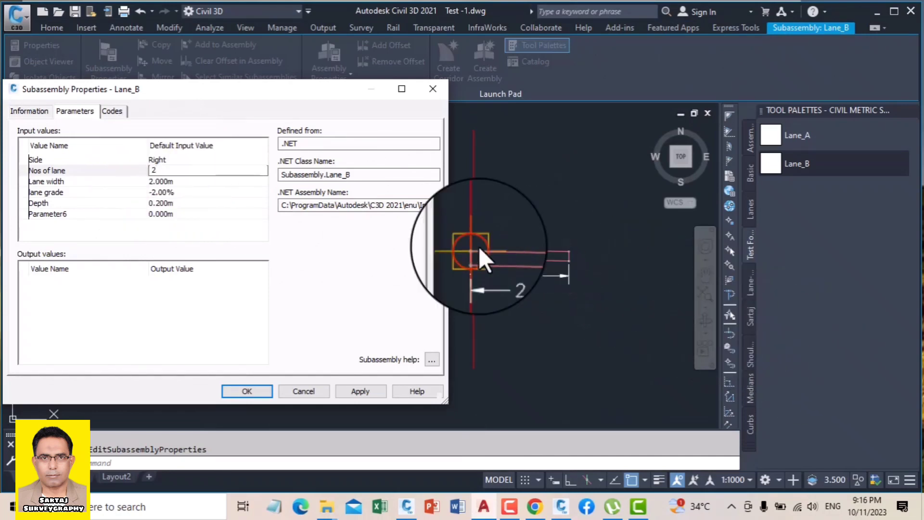
pyautogui.click(166, 182)
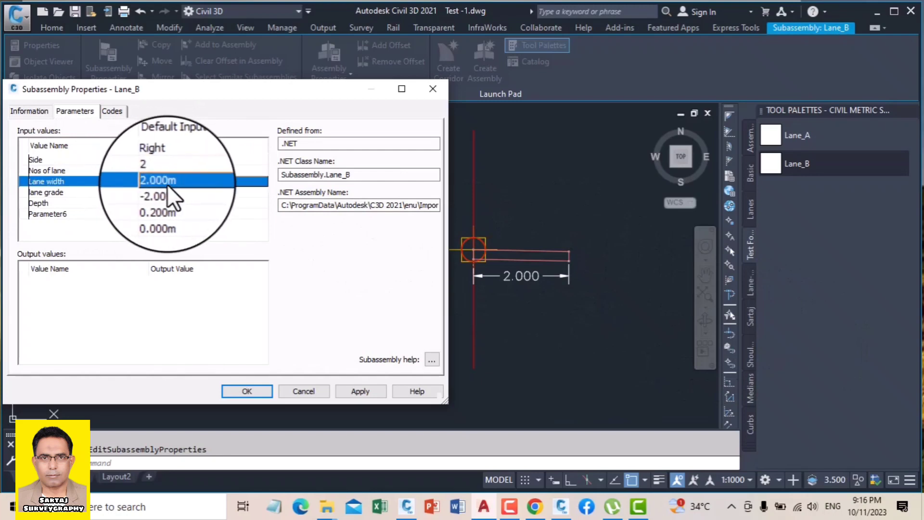
pyautogui.click(233, 181)
pyautogui.write('3')
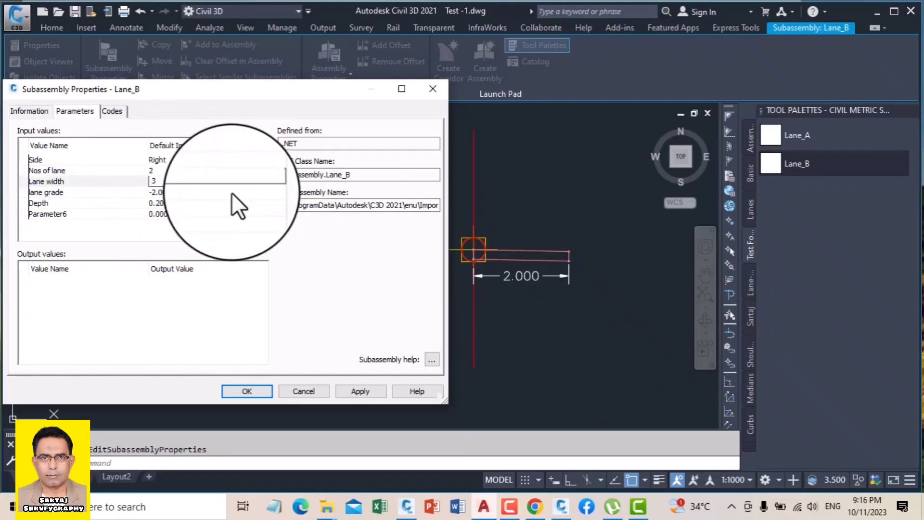
pyautogui.click(159, 171)
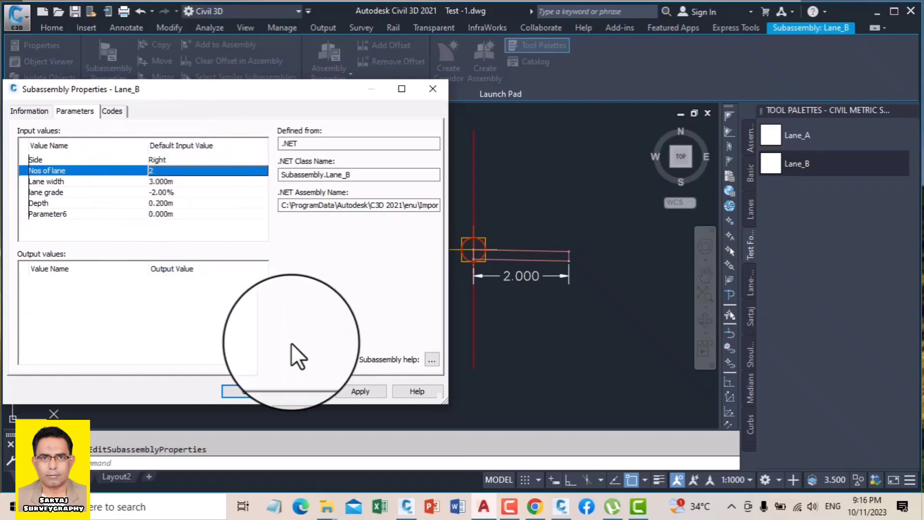
pyautogui.click(350, 391)
pyautogui.click(264, 393)
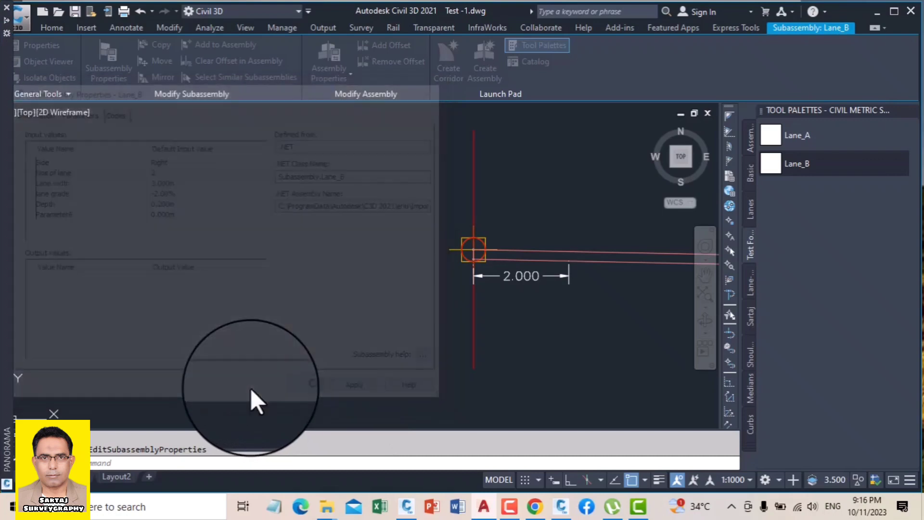
# Step: Stretch the horizontal dimension below the lane so its far end snaps to the lane's new outer edge
pyautogui.scroll(3, 501, 249)
pyautogui.scroll(-3, 510, 252)
pyautogui.scroll(2, 495, 240)
pyautogui.click(494, 233)
pyautogui.click(473, 231)
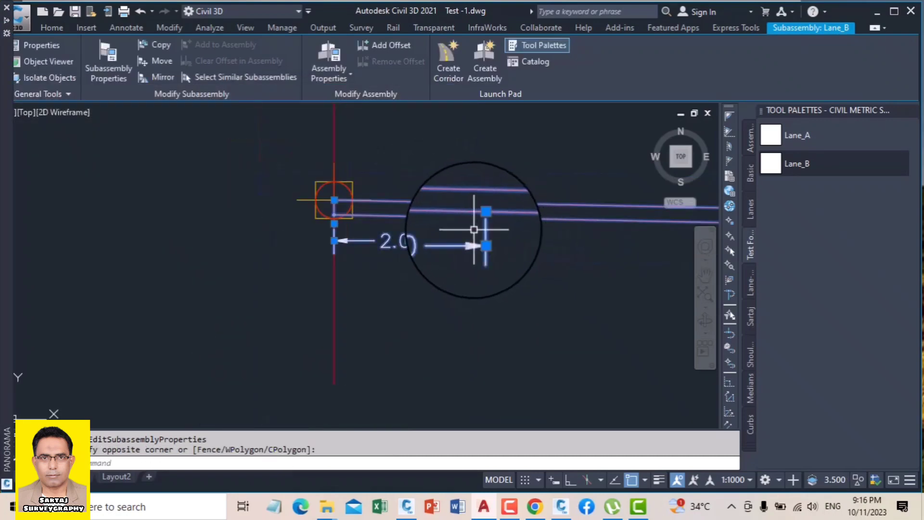
pyautogui.click(481, 217)
pyautogui.scroll(2, 463, 227)
pyautogui.moveTo(461, 228); pyautogui.dragTo(230, 234, button='middle')
pyautogui.scroll(-5, 418, 233)
pyautogui.scroll(5, 509, 248)
pyautogui.moveTo(296, 164); pyautogui.dragTo(340, 293, button='middle')
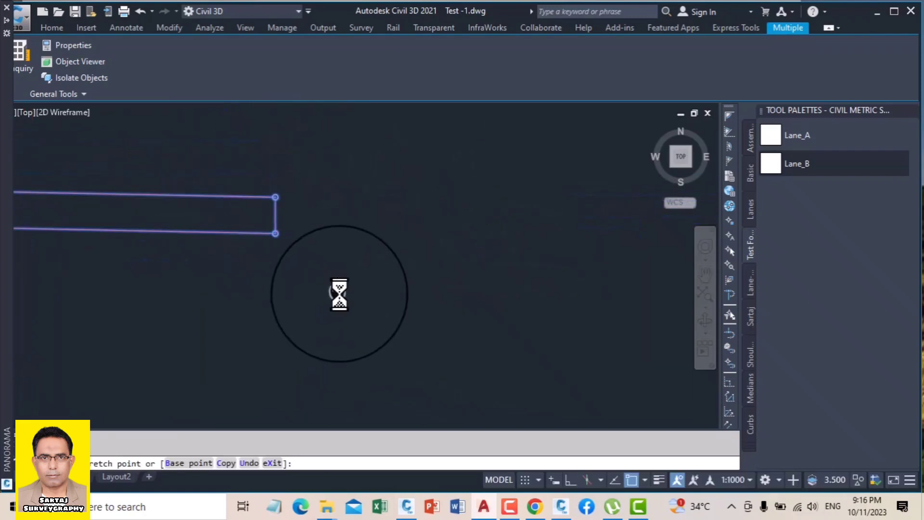
pyautogui.click(273, 237)
pyautogui.scroll(-3, 423, 263)
pyautogui.scroll(6, 275, 264)
pyautogui.press('Escape')
pyautogui.scroll(-3, 339, 286)
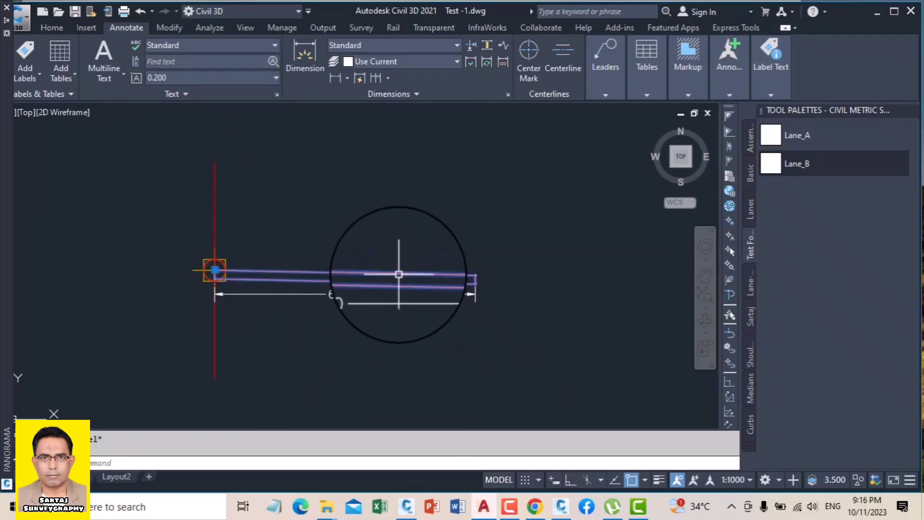
# Step: Review the number of lanes and lane width in the Lane_B subassembly's parameters and close them without changes
pyautogui.click(399, 274)
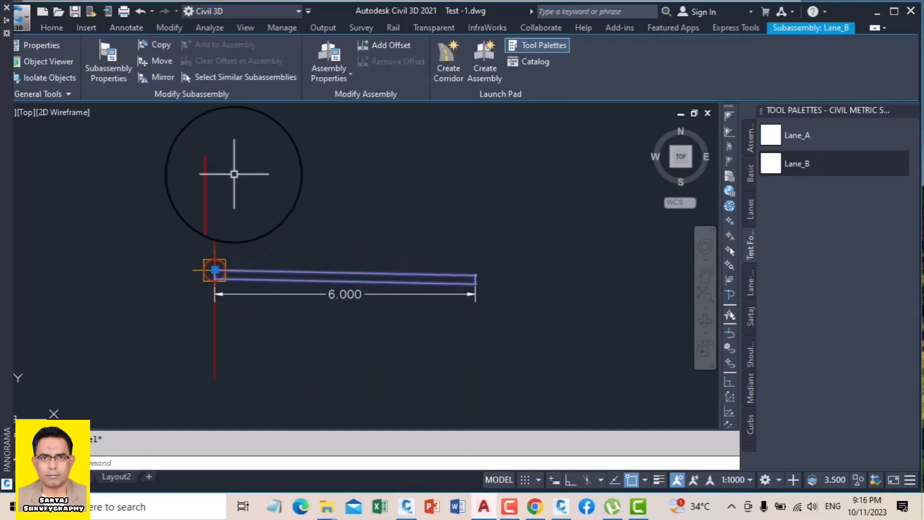
pyautogui.click(109, 65)
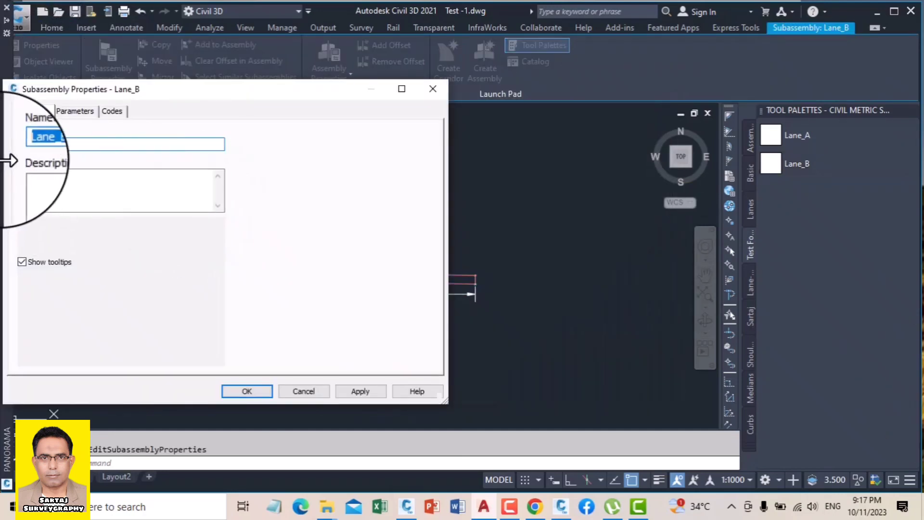
pyautogui.click(75, 111)
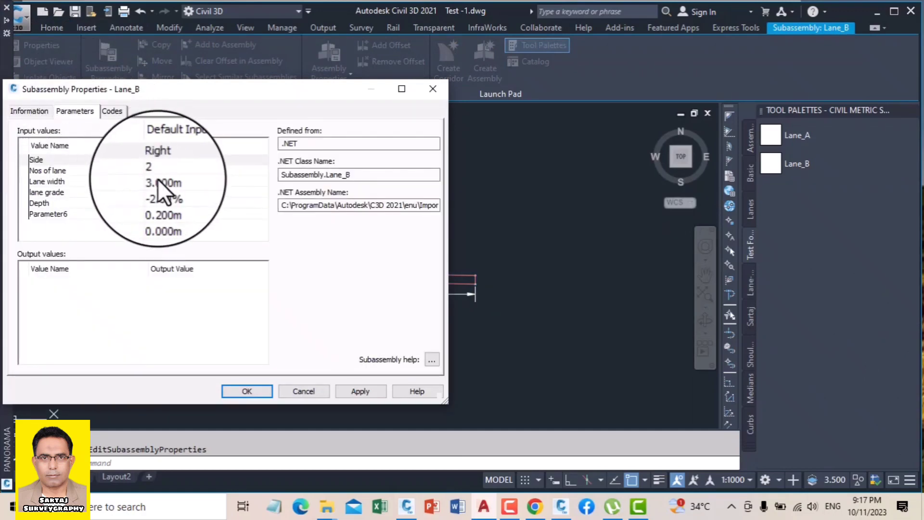
pyautogui.click(433, 89)
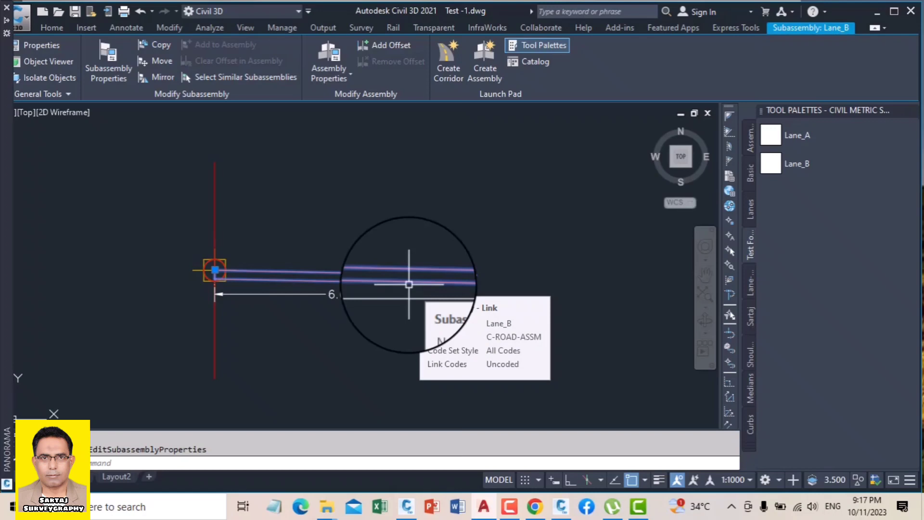
# Step: Examine the left LaneSuperelevationAOR lane of the other assembly, open its properties and close them without changes
pyautogui.scroll(-5, 493, 243)
pyautogui.moveTo(331, 252); pyautogui.dragTo(407, 268, button='middle')
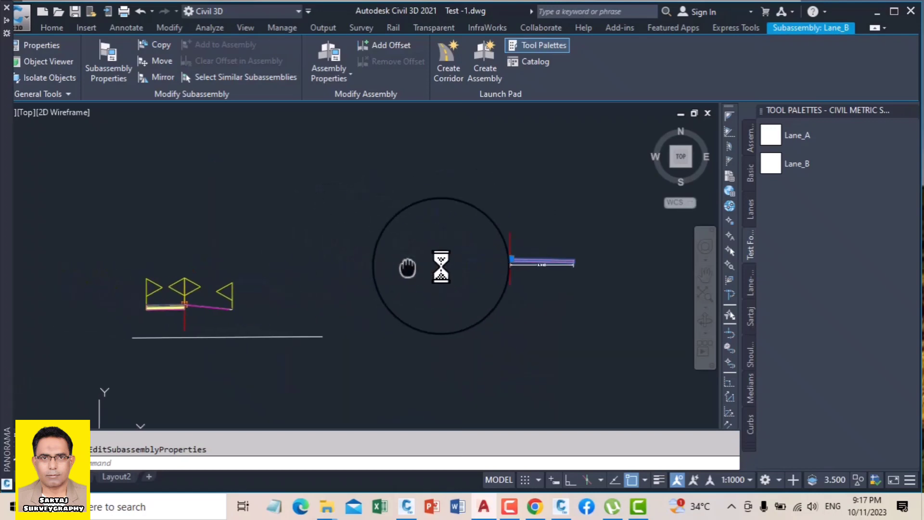
pyautogui.scroll(6, 235, 313)
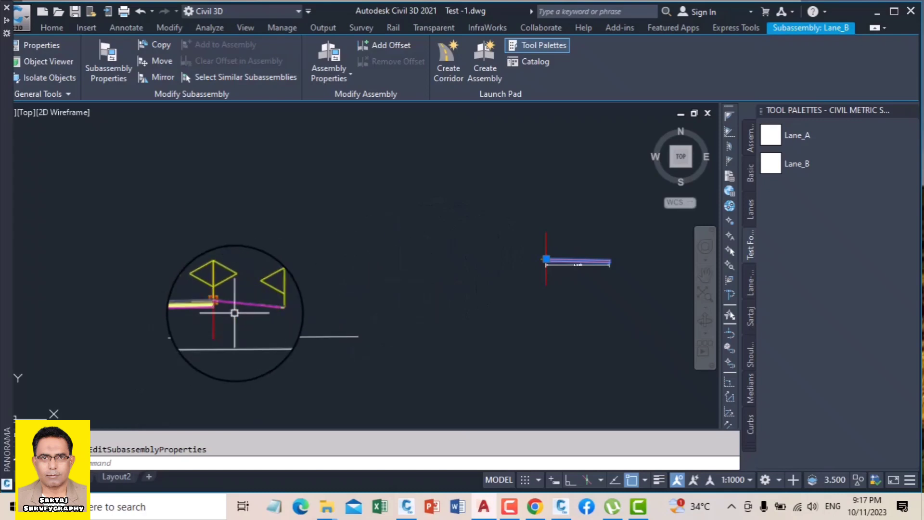
pyautogui.scroll(-6, 274, 309)
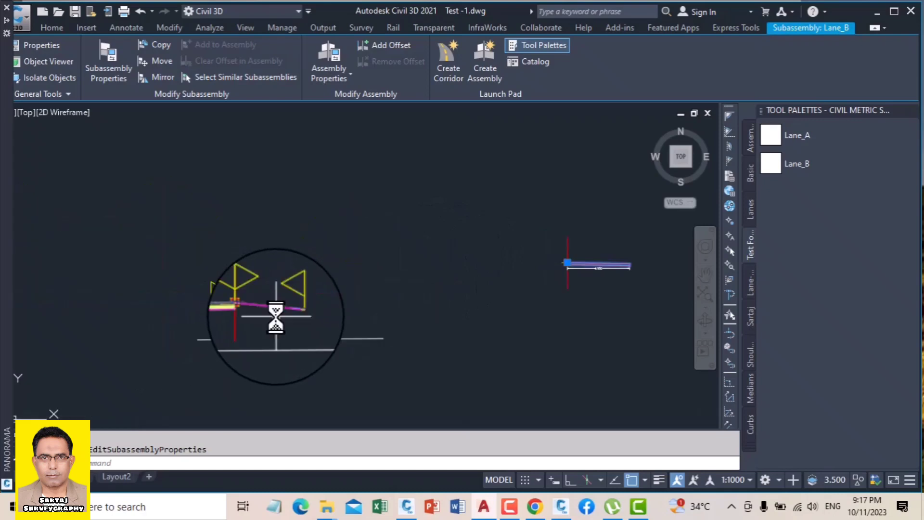
pyautogui.scroll(2, 618, 258)
pyautogui.scroll(4, 618, 257)
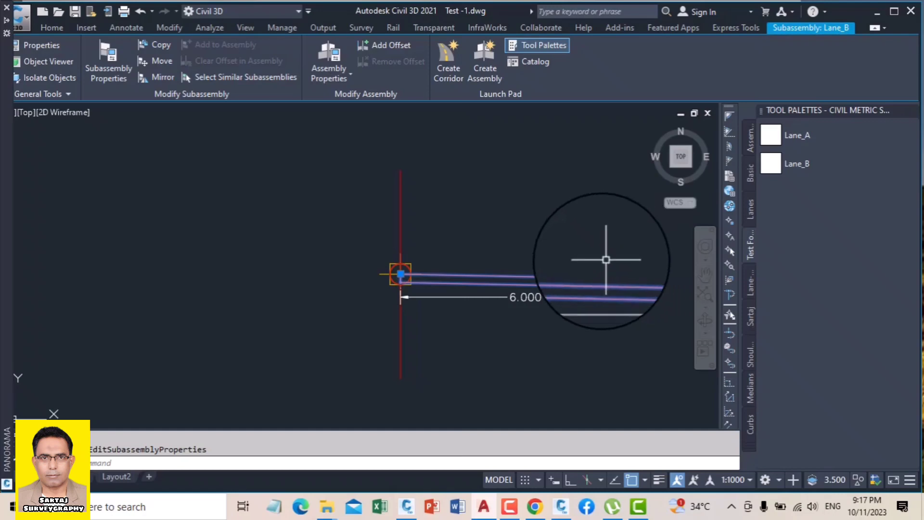
pyautogui.press('Escape')
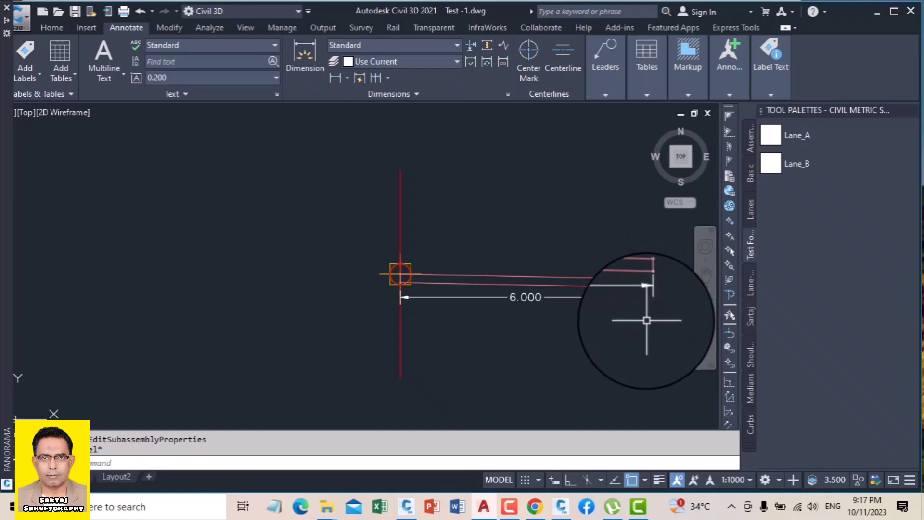
pyautogui.scroll(-5, 588, 299)
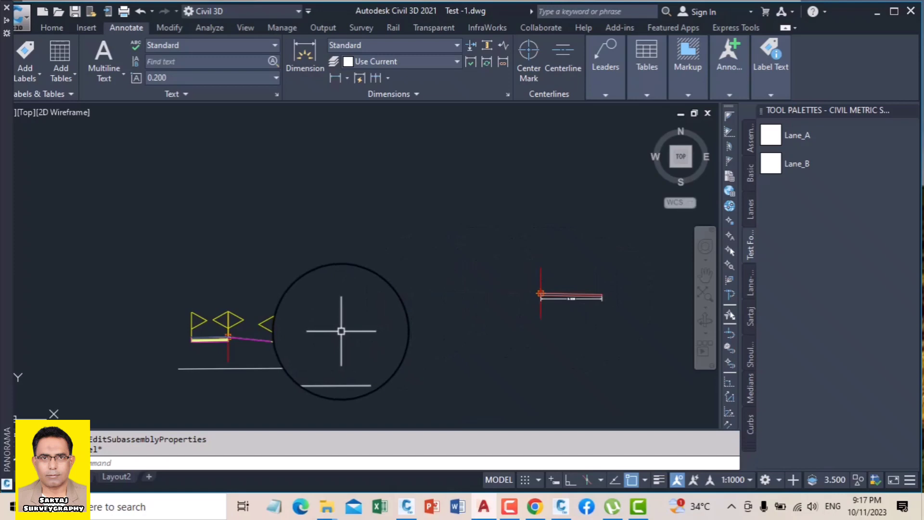
pyautogui.scroll(7, 320, 309)
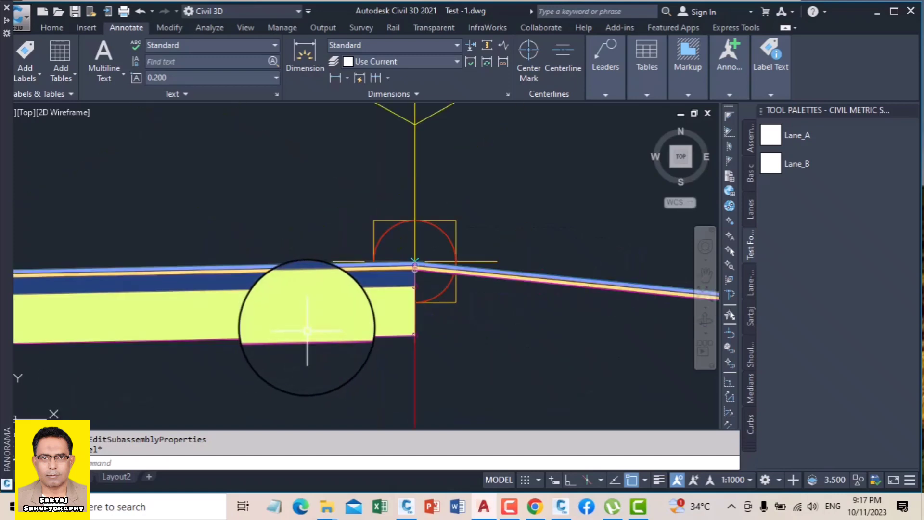
pyautogui.click(299, 333)
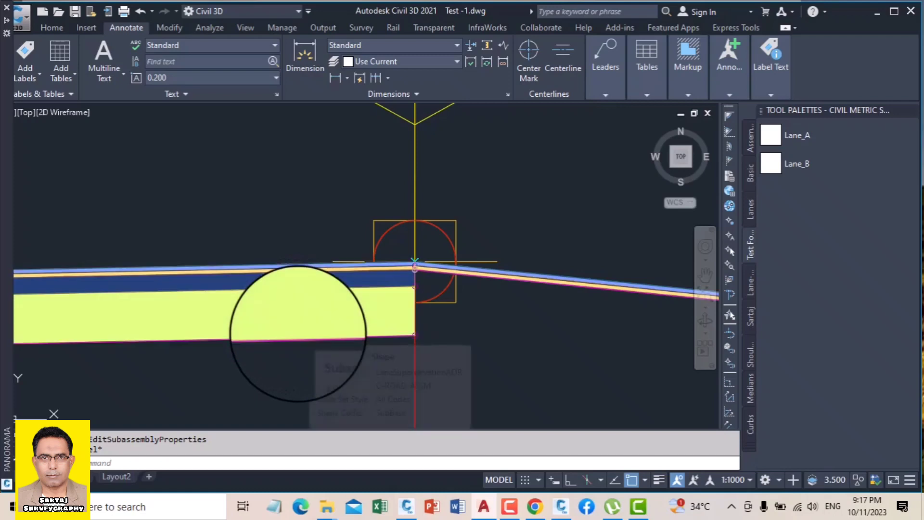
pyautogui.scroll(-5, 301, 274)
pyautogui.moveTo(604, 350); pyautogui.dragTo(629, 347, button='middle')
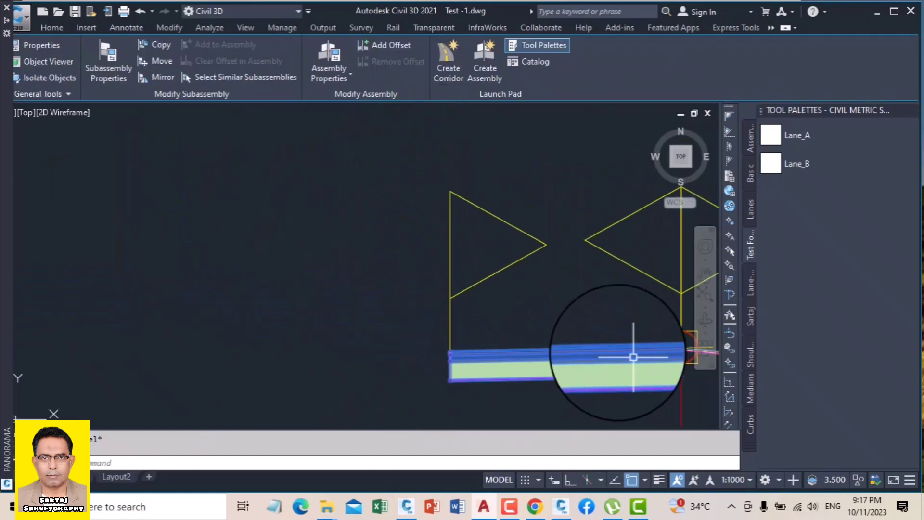
pyautogui.click(123, 65)
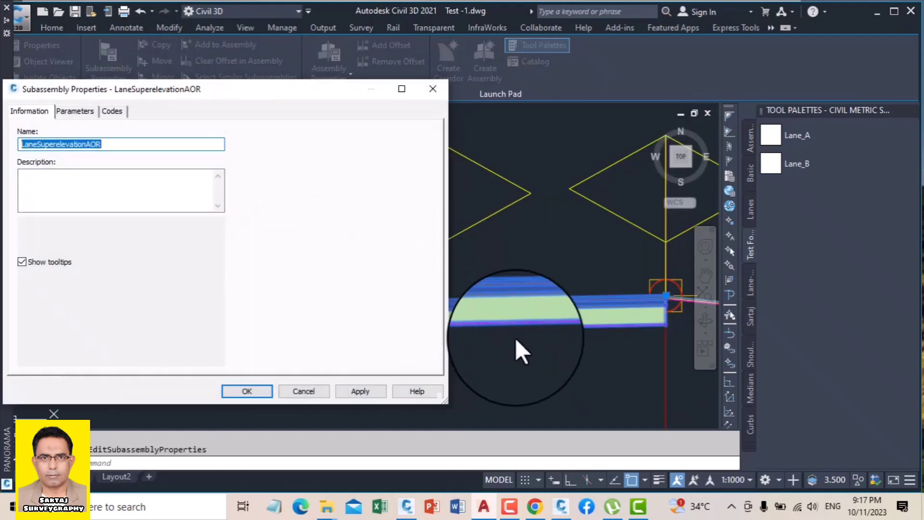
pyautogui.click(434, 91)
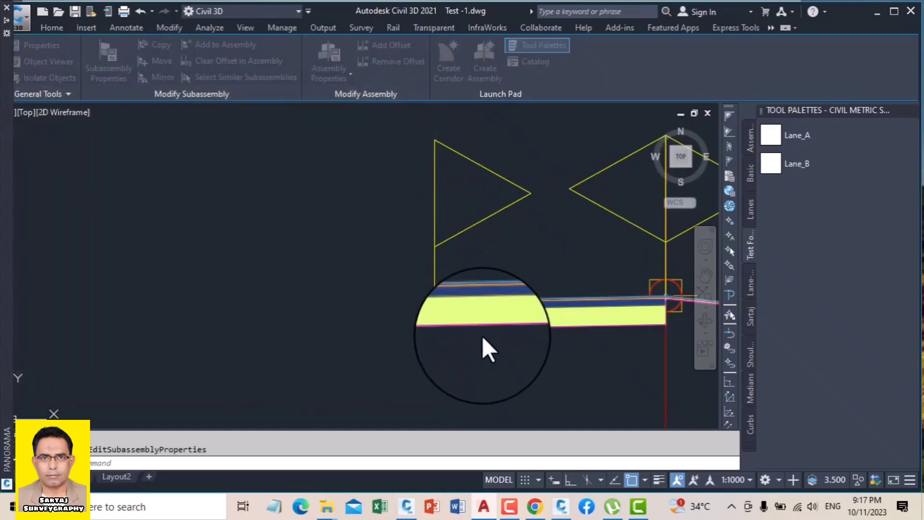
# Step: Move the left LaneSuperelevationAOR lane slightly away from its assembly centreline and set its sub-base depth to 0 m
pyautogui.moveTo(468, 324); pyautogui.dragTo(442, 319)
pyautogui.moveTo(526, 309); pyautogui.dragTo(352, 303)
pyautogui.click(120, 68)
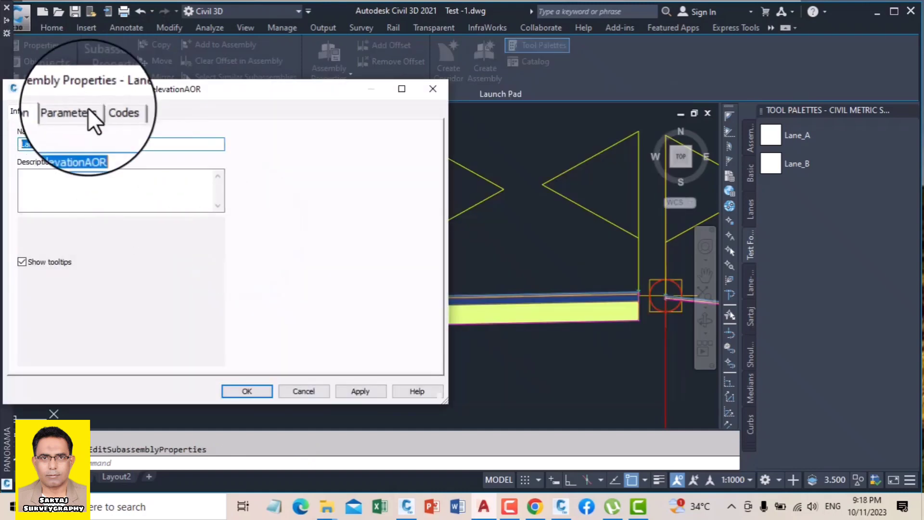
pyautogui.click(84, 112)
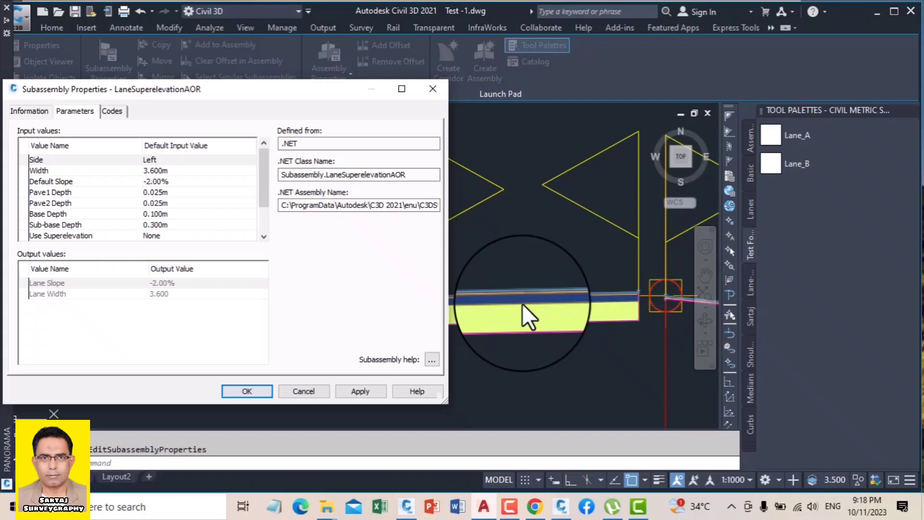
pyautogui.click(161, 225)
pyautogui.click(176, 225)
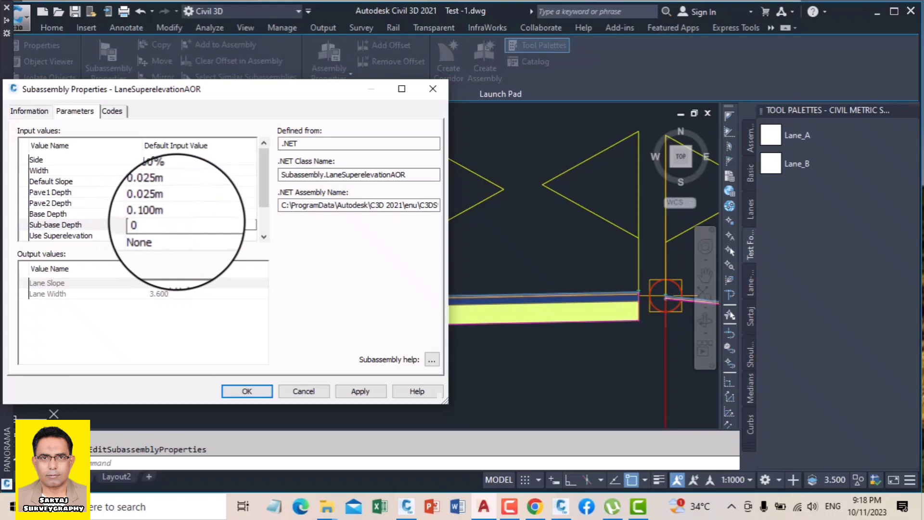
pyautogui.click(356, 391)
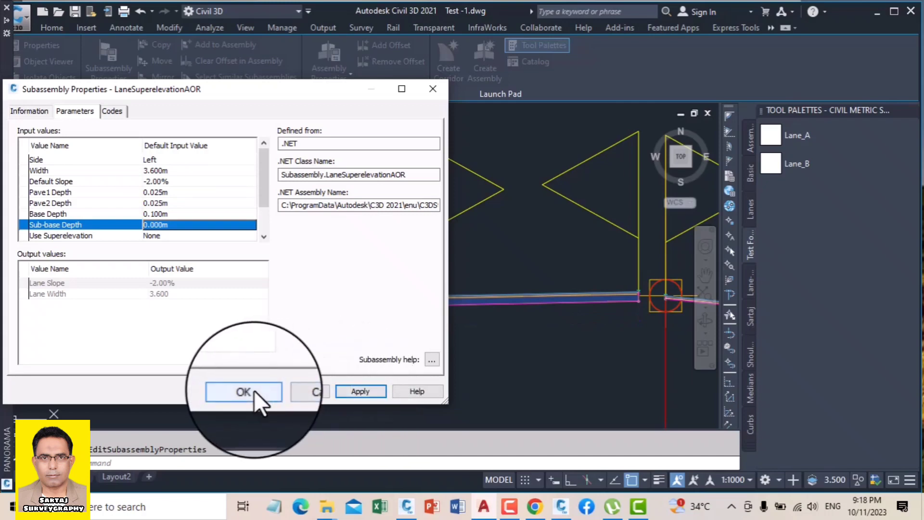
# Step: Set both the Pave2 and Pave1 depths of the LaneSuperelevationAOR lane to 0.1 m and apply them
pyautogui.click(168, 203)
pyautogui.click(168, 204)
pyautogui.write('.1')
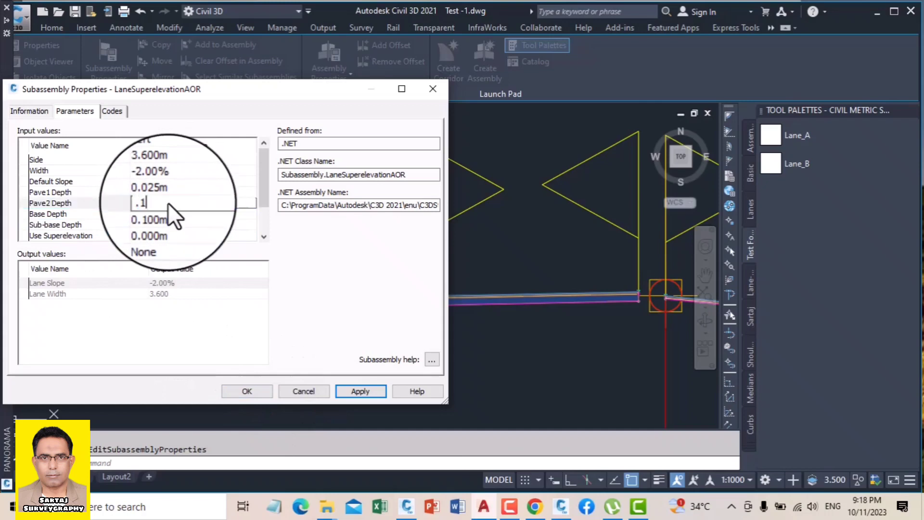
pyautogui.click(368, 390)
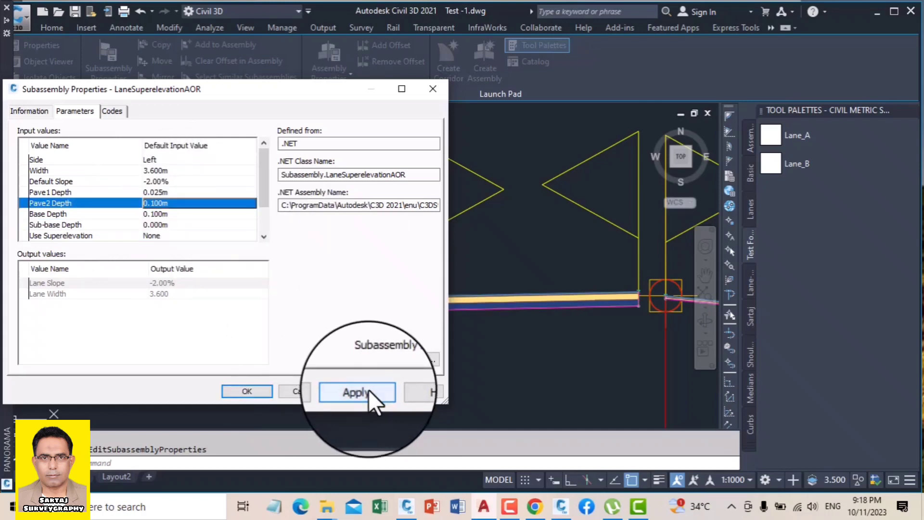
pyautogui.click(168, 182)
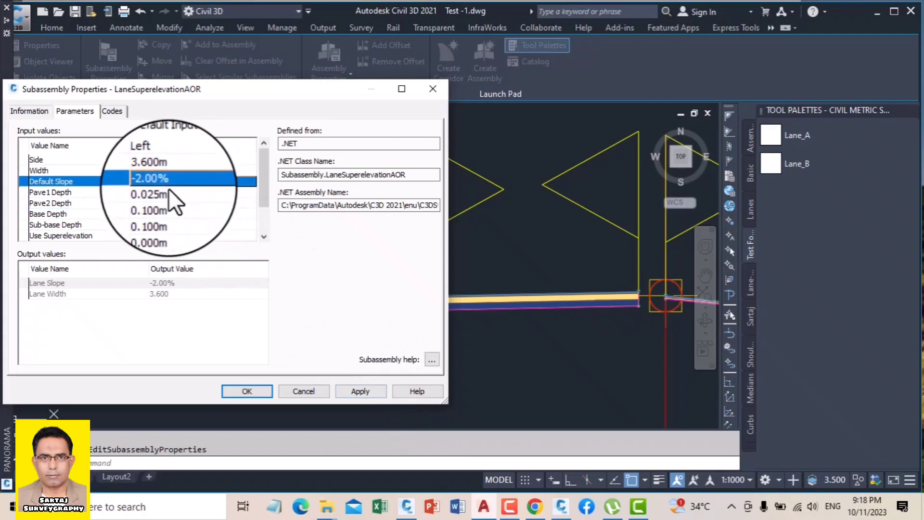
pyautogui.click(175, 195)
pyautogui.click(175, 195)
pyautogui.write('.1')
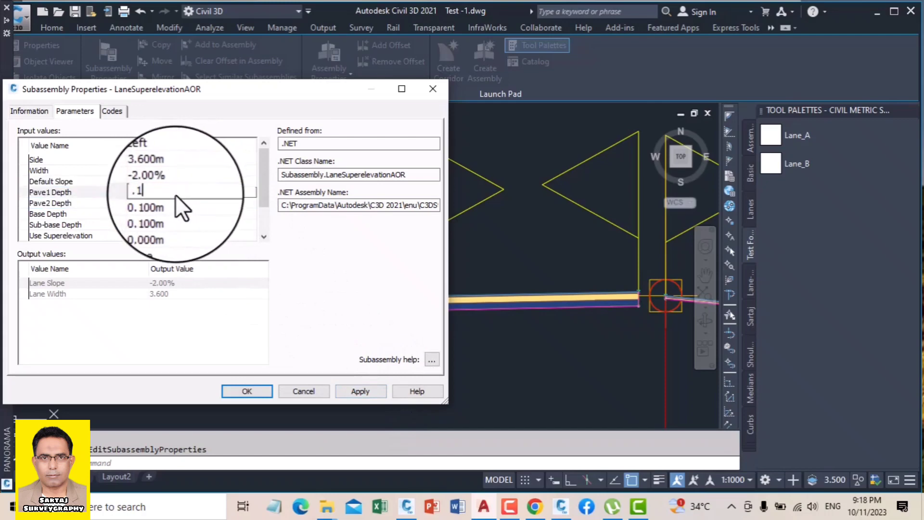
pyautogui.click(363, 388)
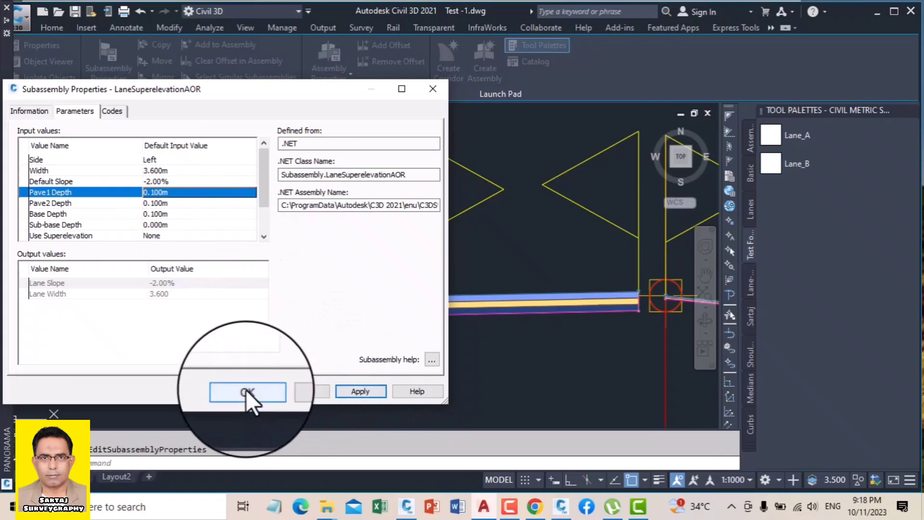
# Step: Set the base depth of the LaneSuperelevationAOR lane to 0 m, apply it and close the subassembly properties
pyautogui.click(172, 215)
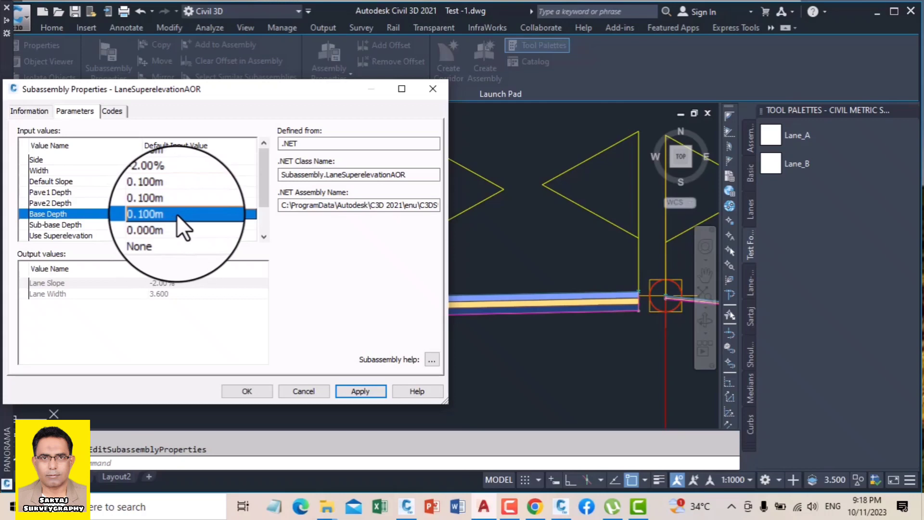
pyautogui.click(177, 213)
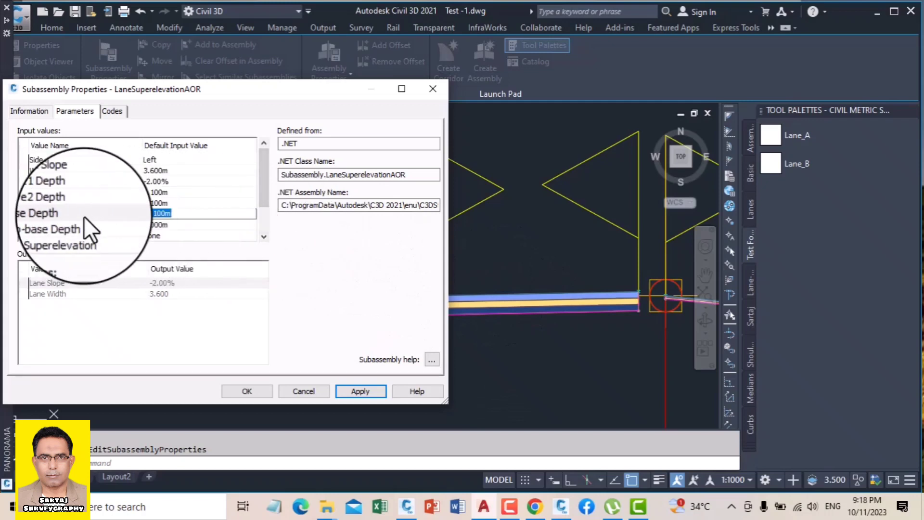
pyautogui.write('0.1')
pyautogui.press('Return')
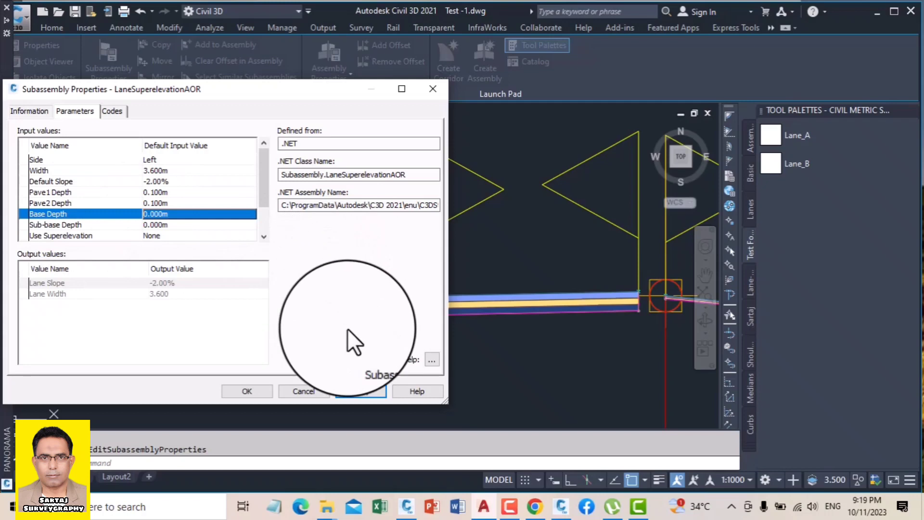
pyautogui.click(362, 390)
pyautogui.click(256, 388)
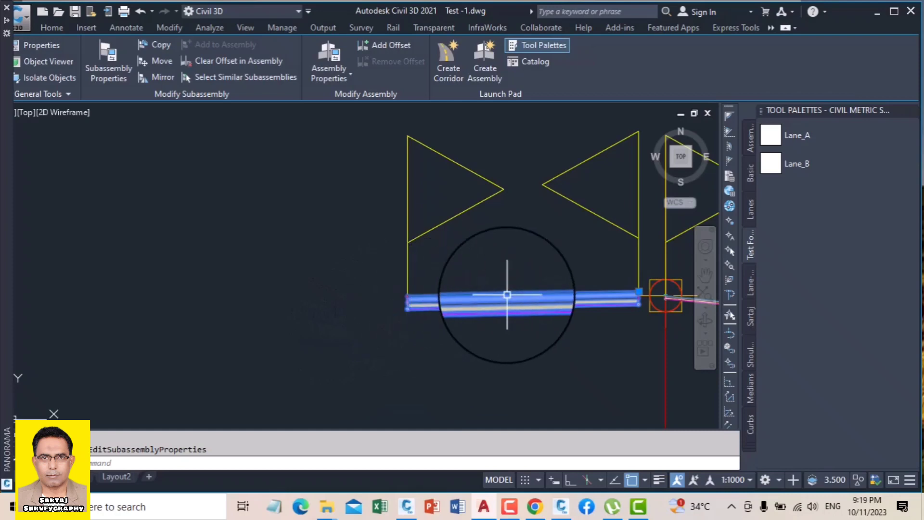
# Step: Deselect the left LaneSuperelevationAOR lane and examine its pavement layers up close, including the Pave1 shape
pyautogui.scroll(-2, 479, 229)
pyautogui.scroll(5, 533, 246)
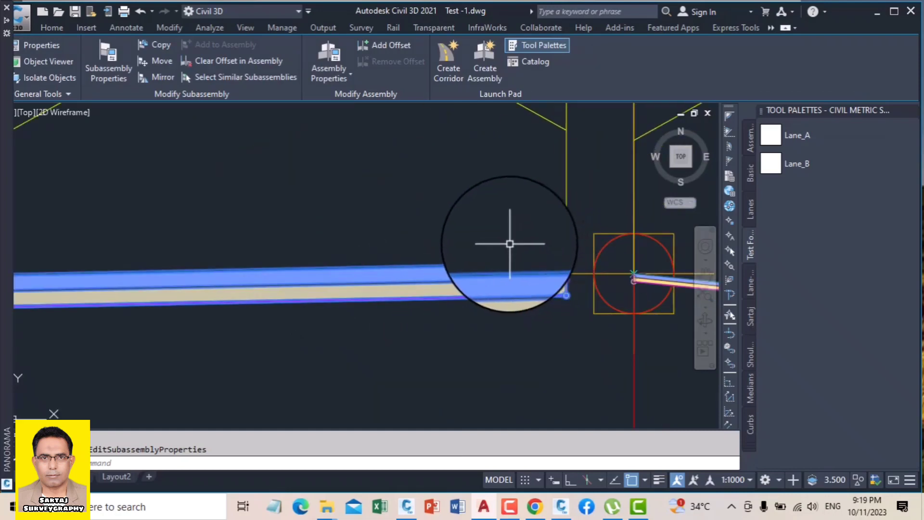
pyautogui.scroll(-3, 448, 212)
pyautogui.scroll(4, 447, 212)
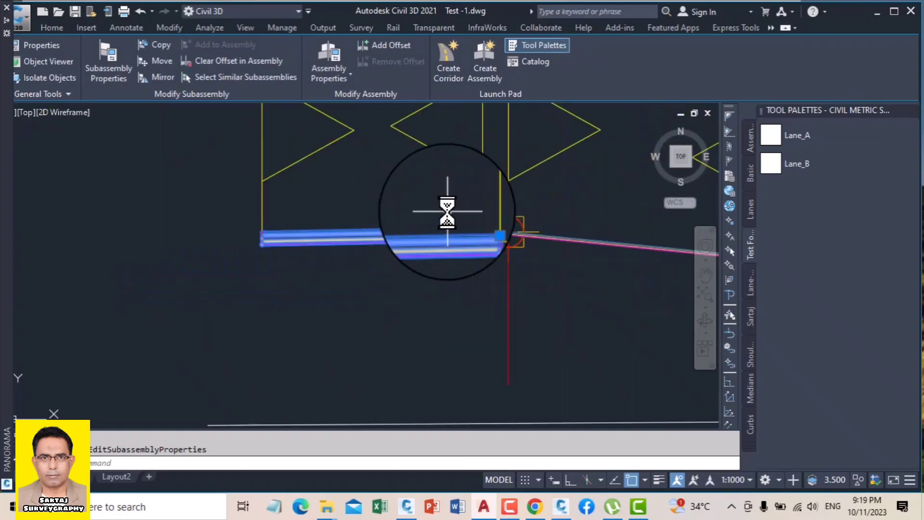
pyautogui.press('Escape')
pyautogui.press('Escape')
pyautogui.scroll(-3, 455, 227)
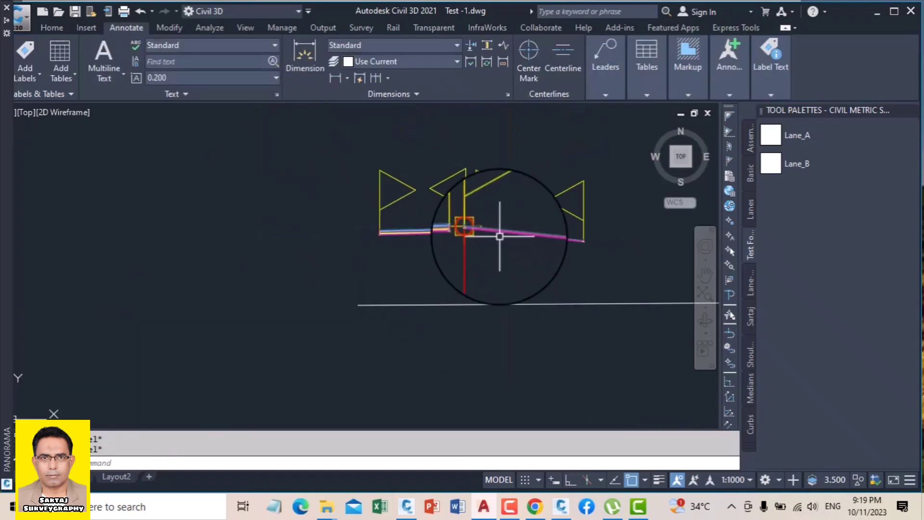
pyautogui.scroll(4, 478, 232)
pyautogui.scroll(2, 390, 226)
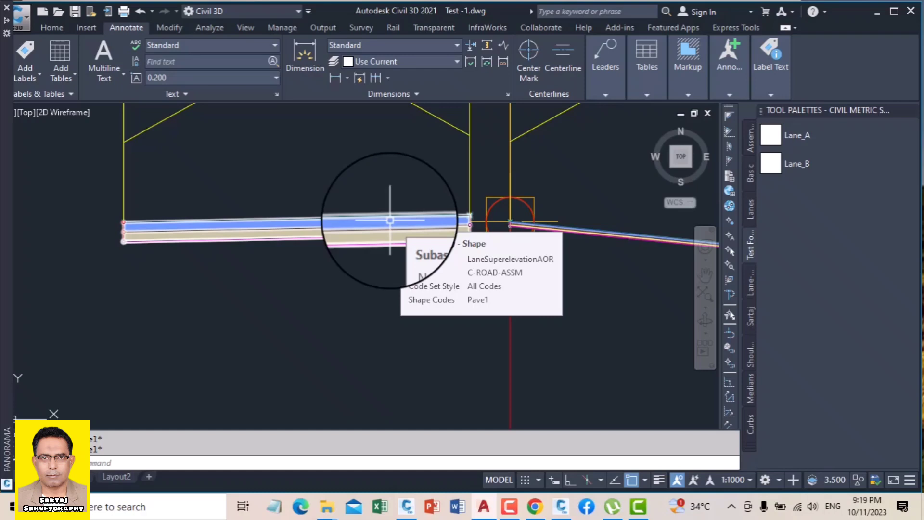
pyautogui.click(510, 509)
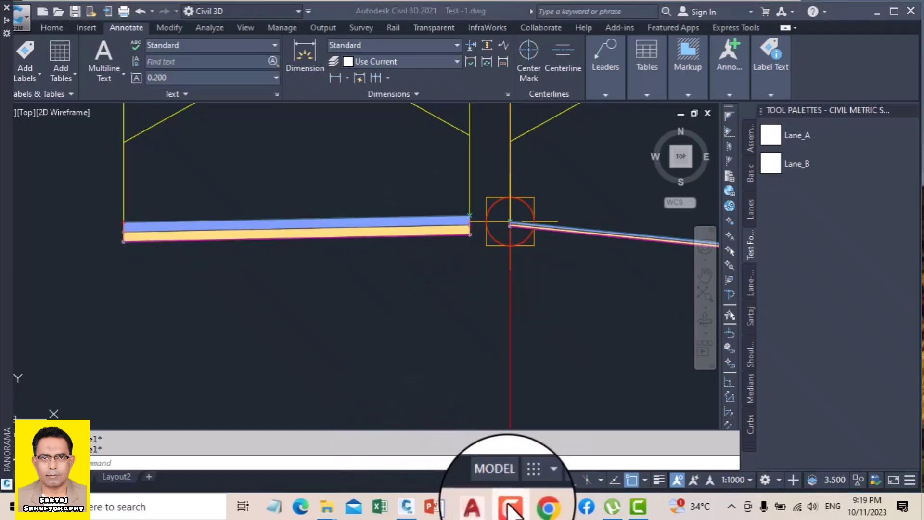